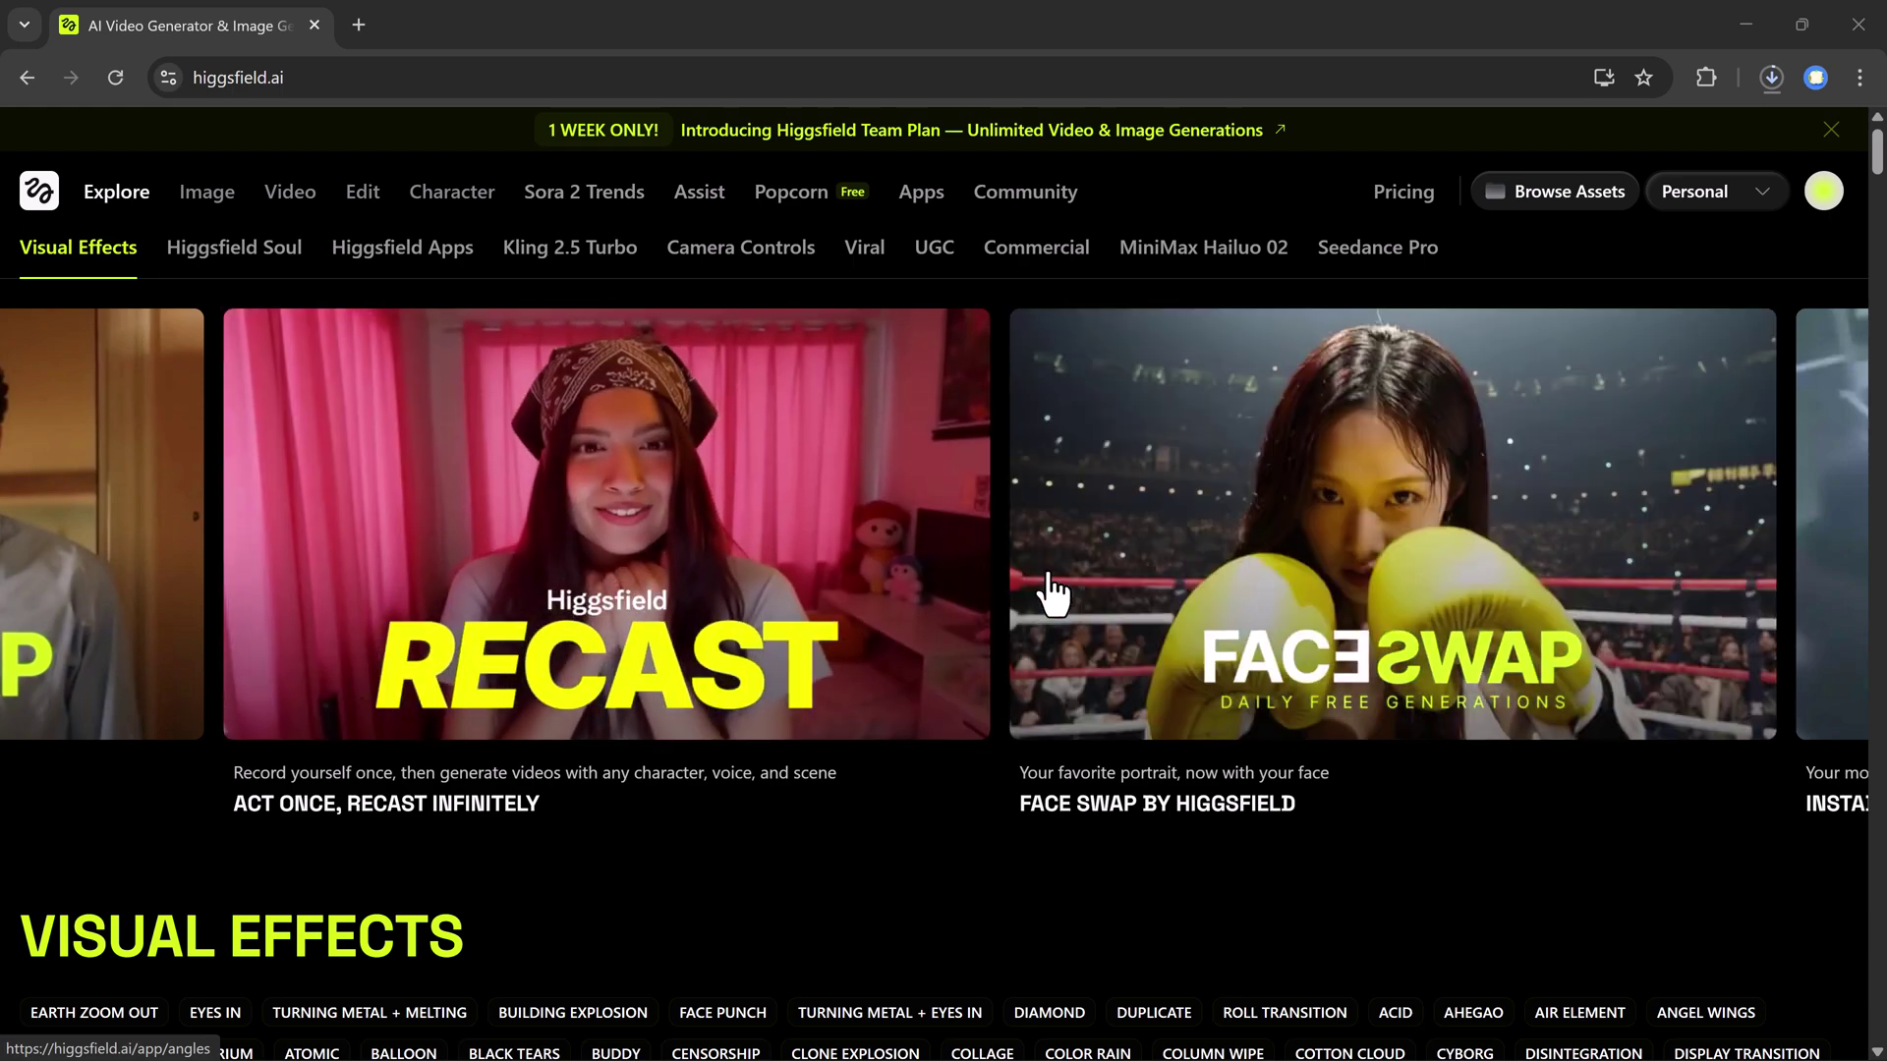
scroll(1051, 593, down, 3)
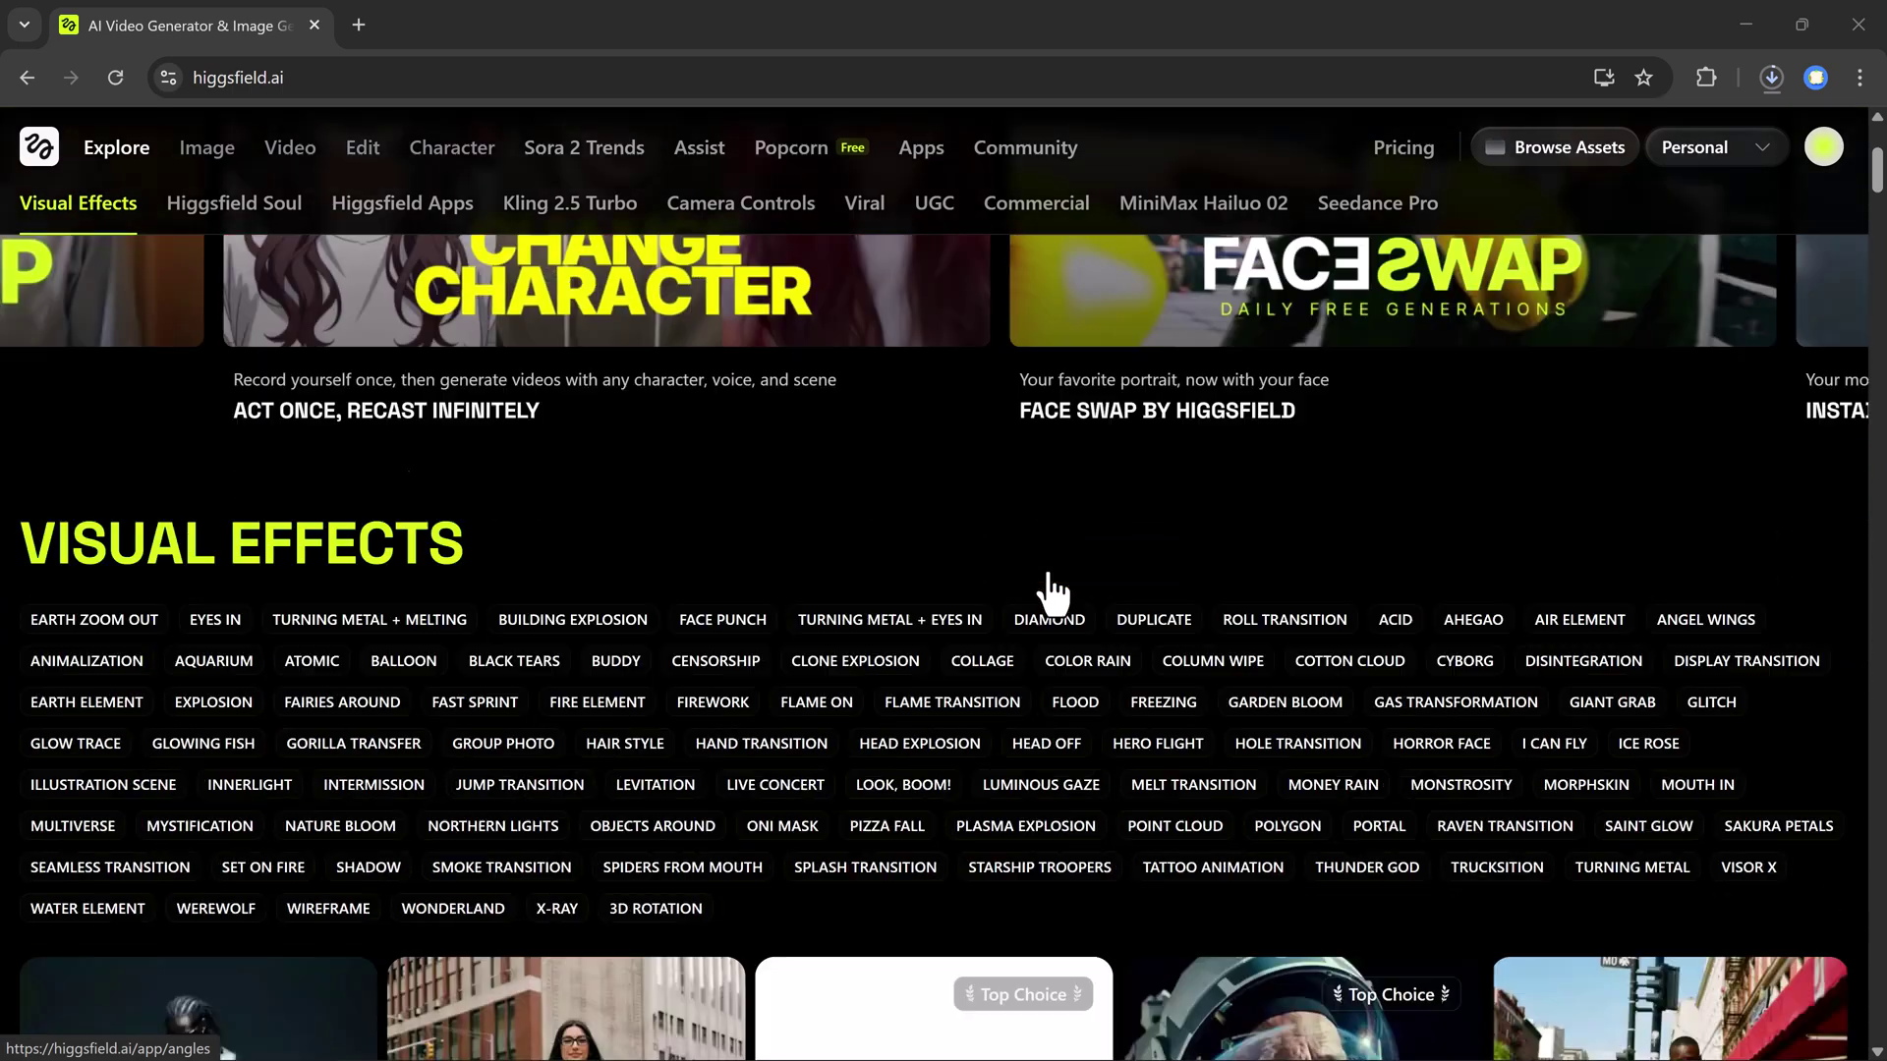
scroll(1052, 593, down, 1)
scroll(1050, 593, down, 4)
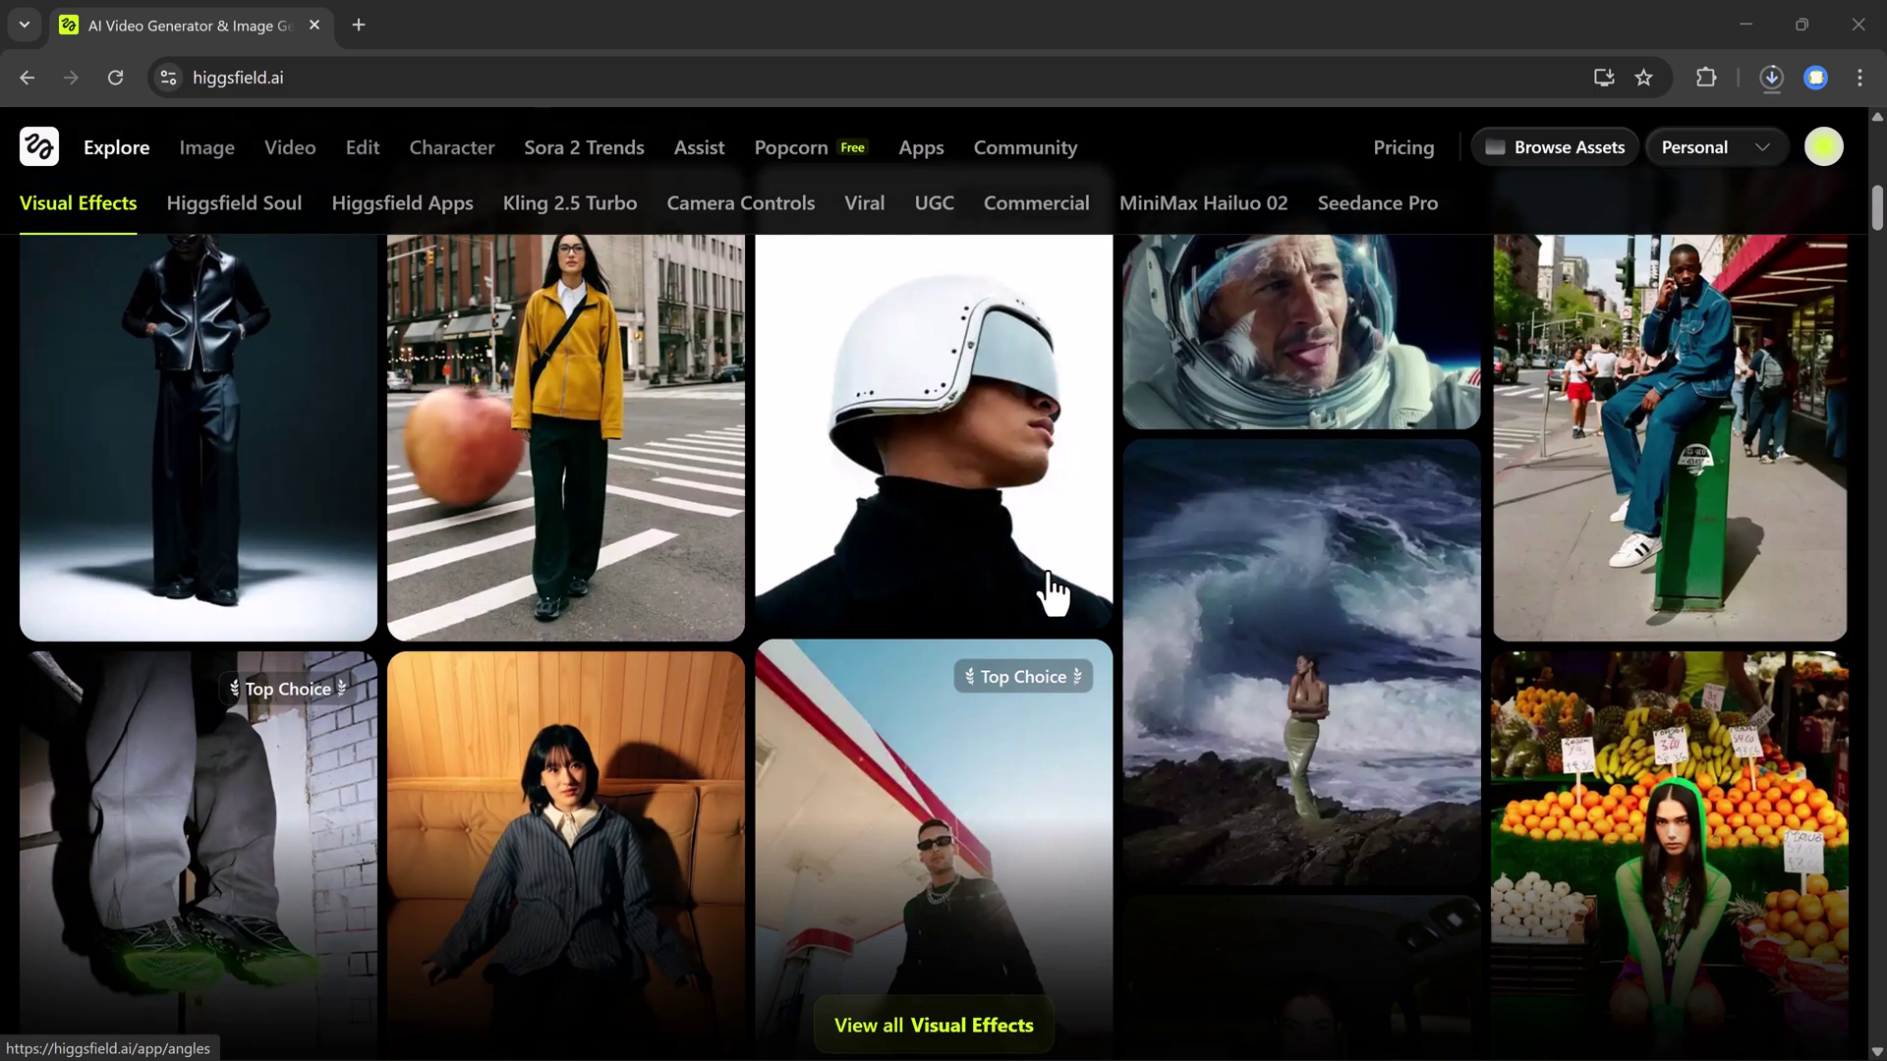
scroll(1050, 594, down, 2)
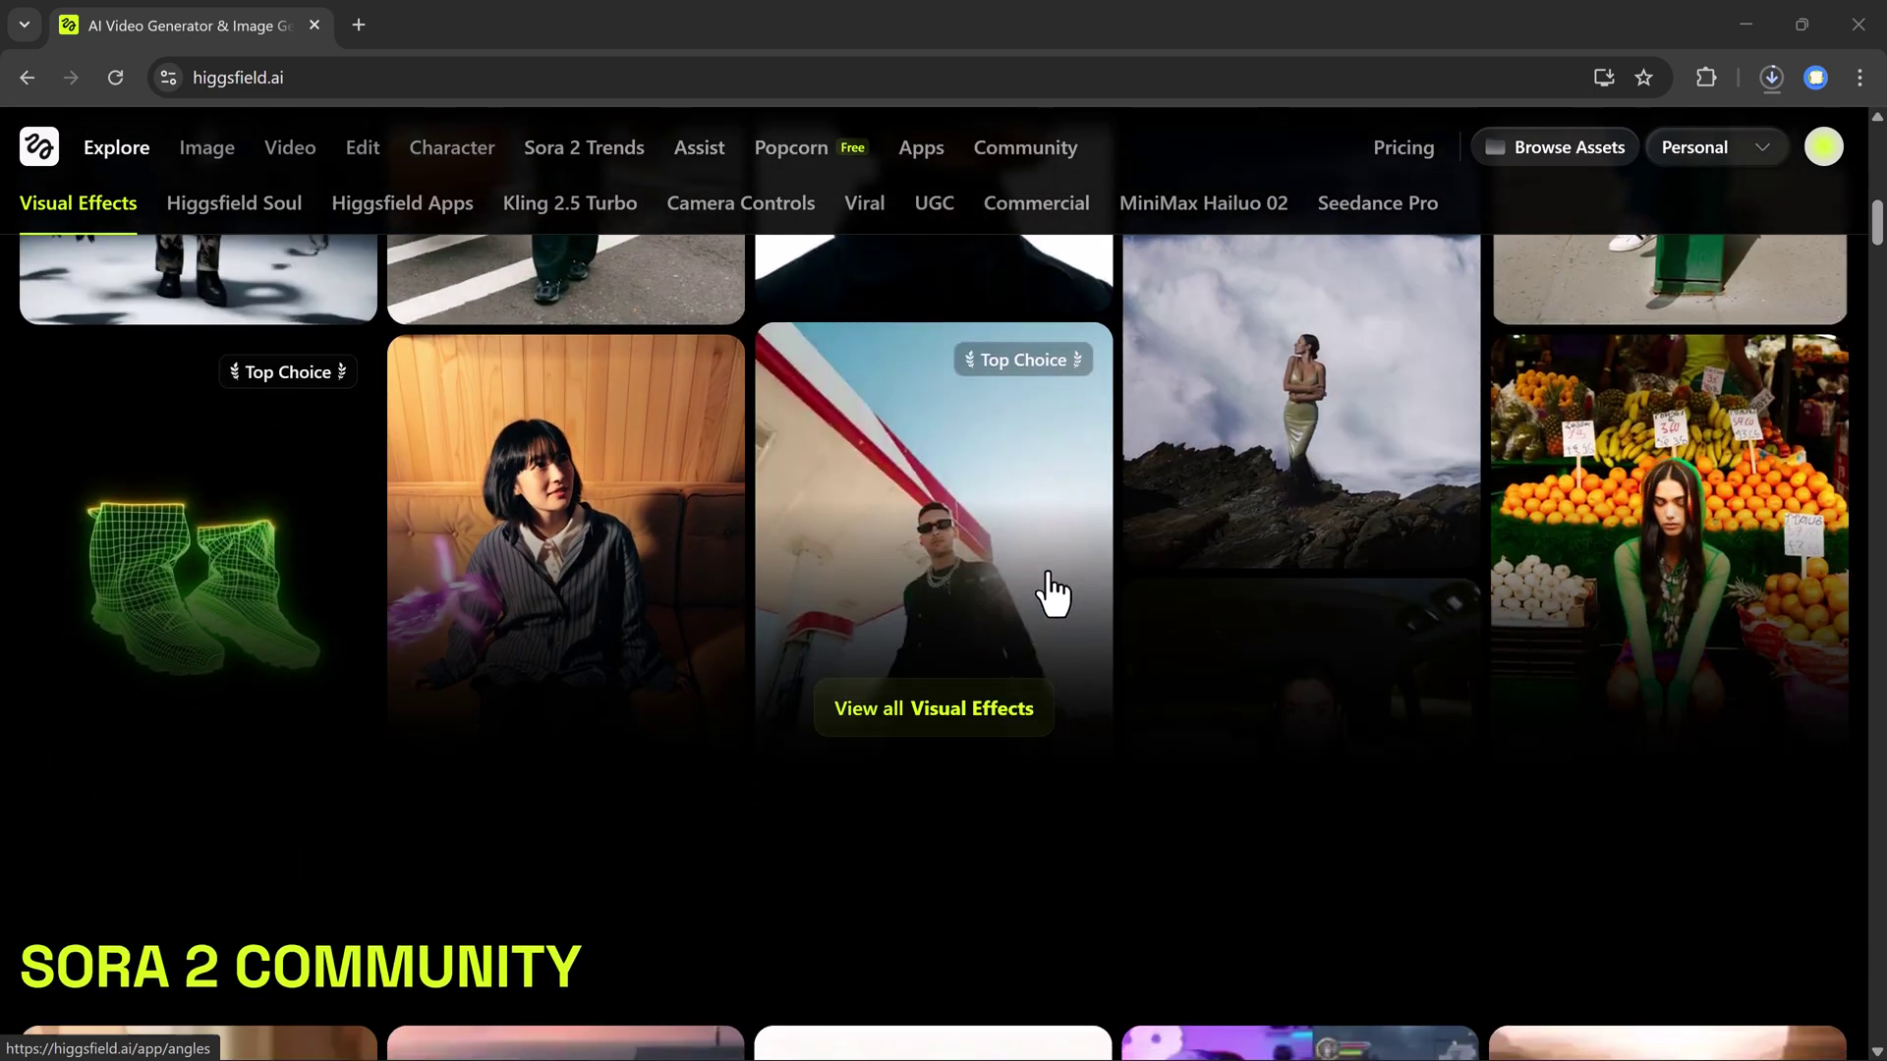
scroll(1052, 592, down, 2)
scroll(1051, 592, down, 2)
scroll(1050, 593, down, 1)
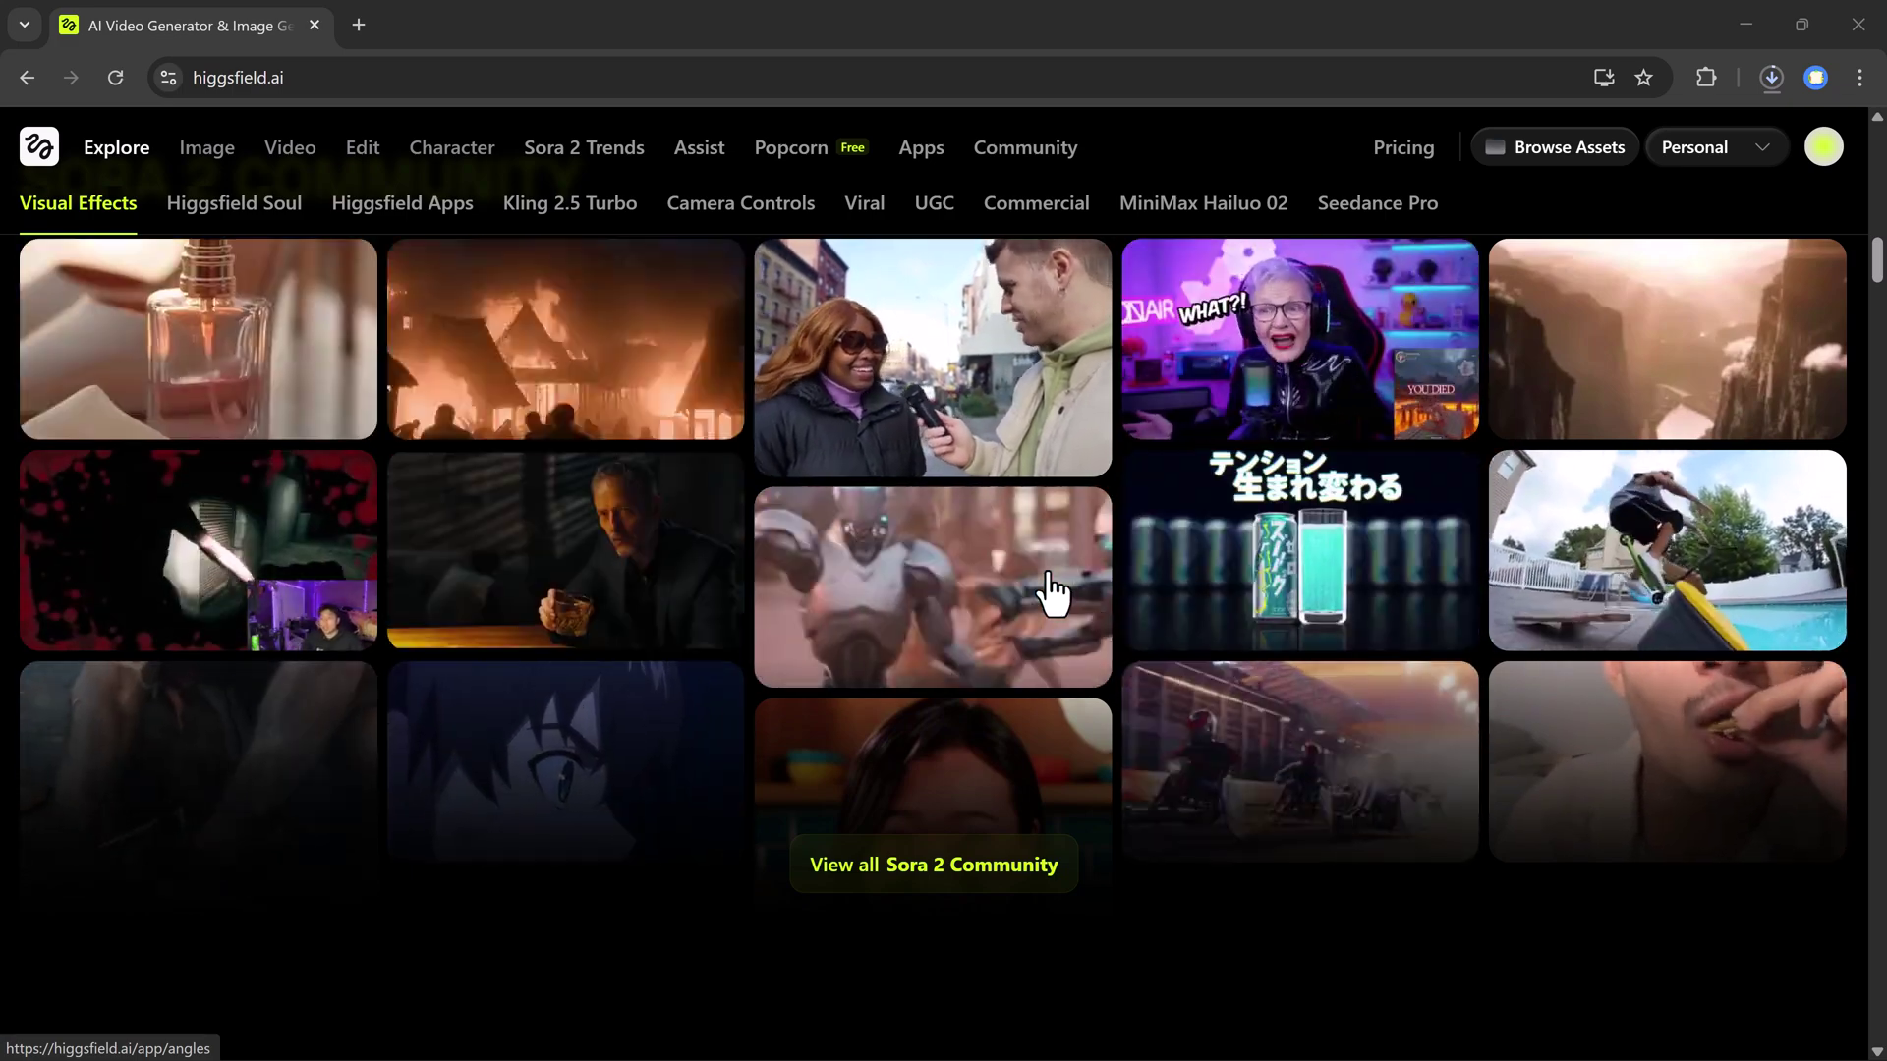
scroll(1051, 592, down, 2)
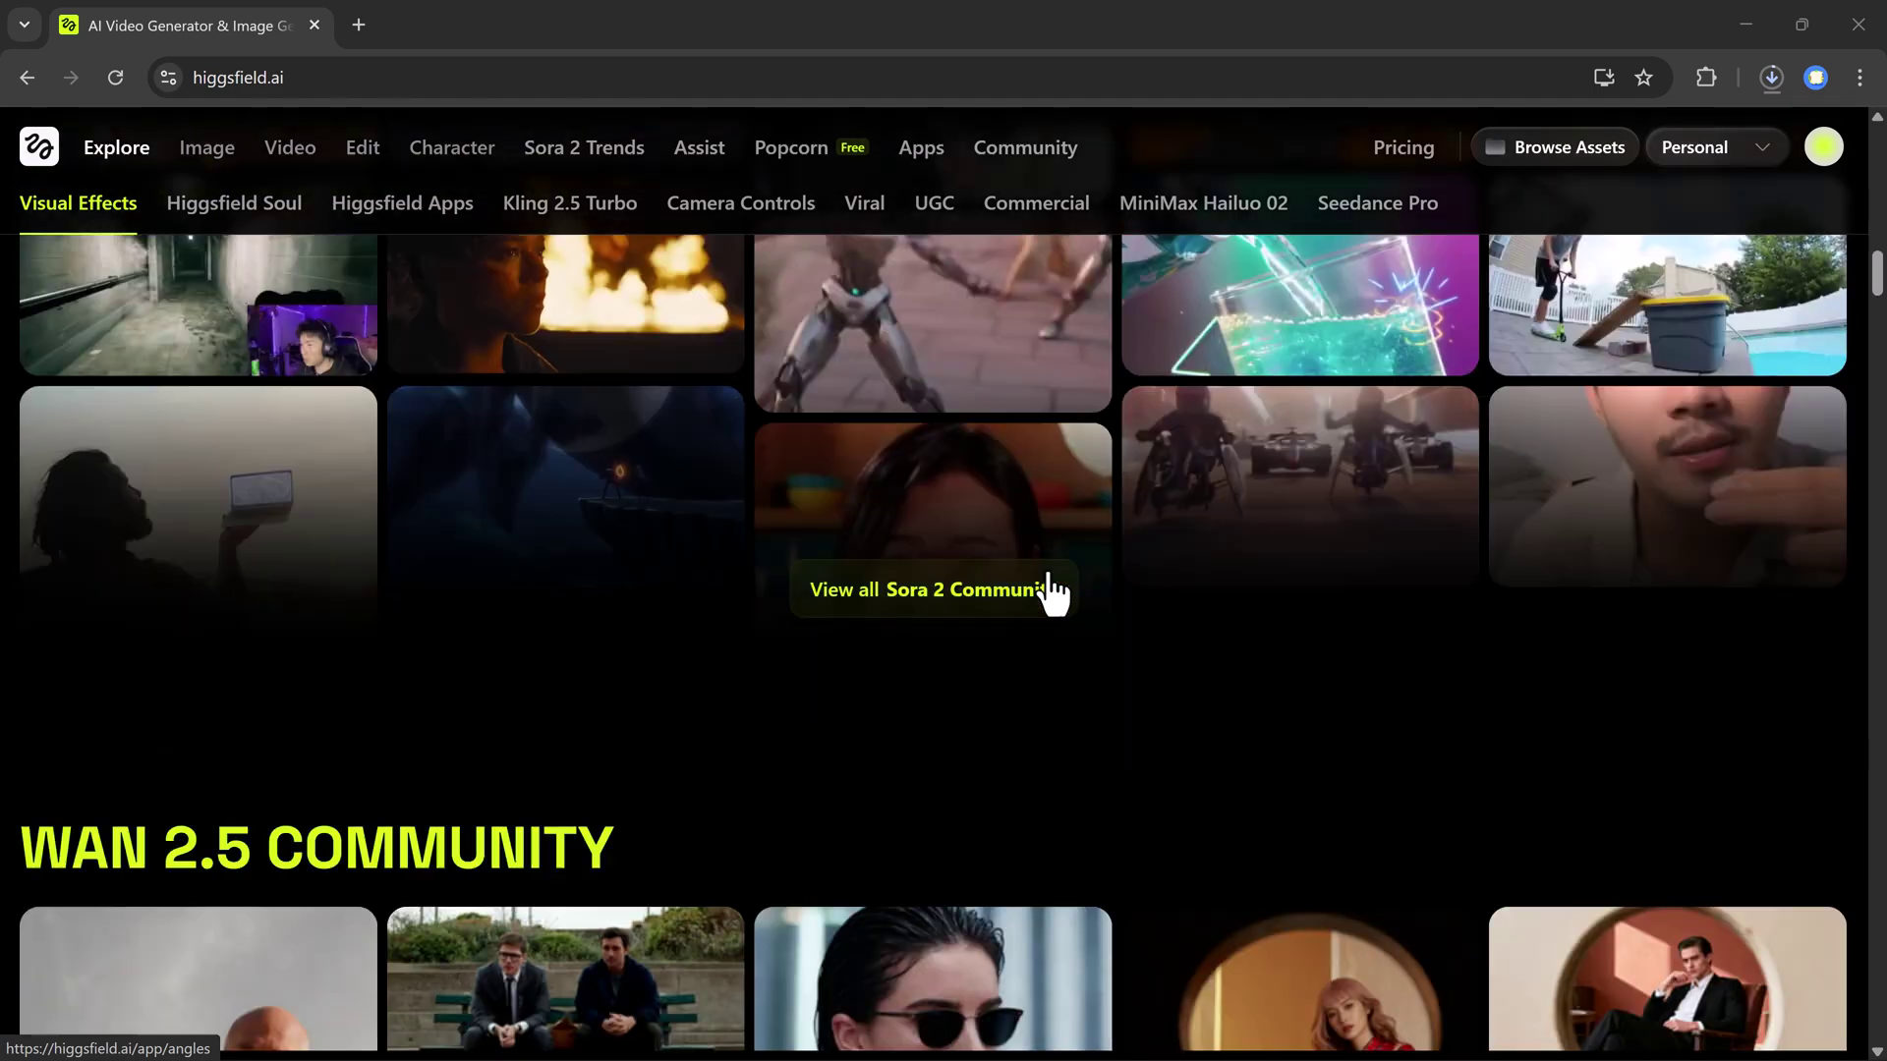
scroll(1050, 593, down, 2)
scroll(1052, 592, down, 1)
scroll(1051, 593, down, 1)
scroll(1051, 593, down, 2)
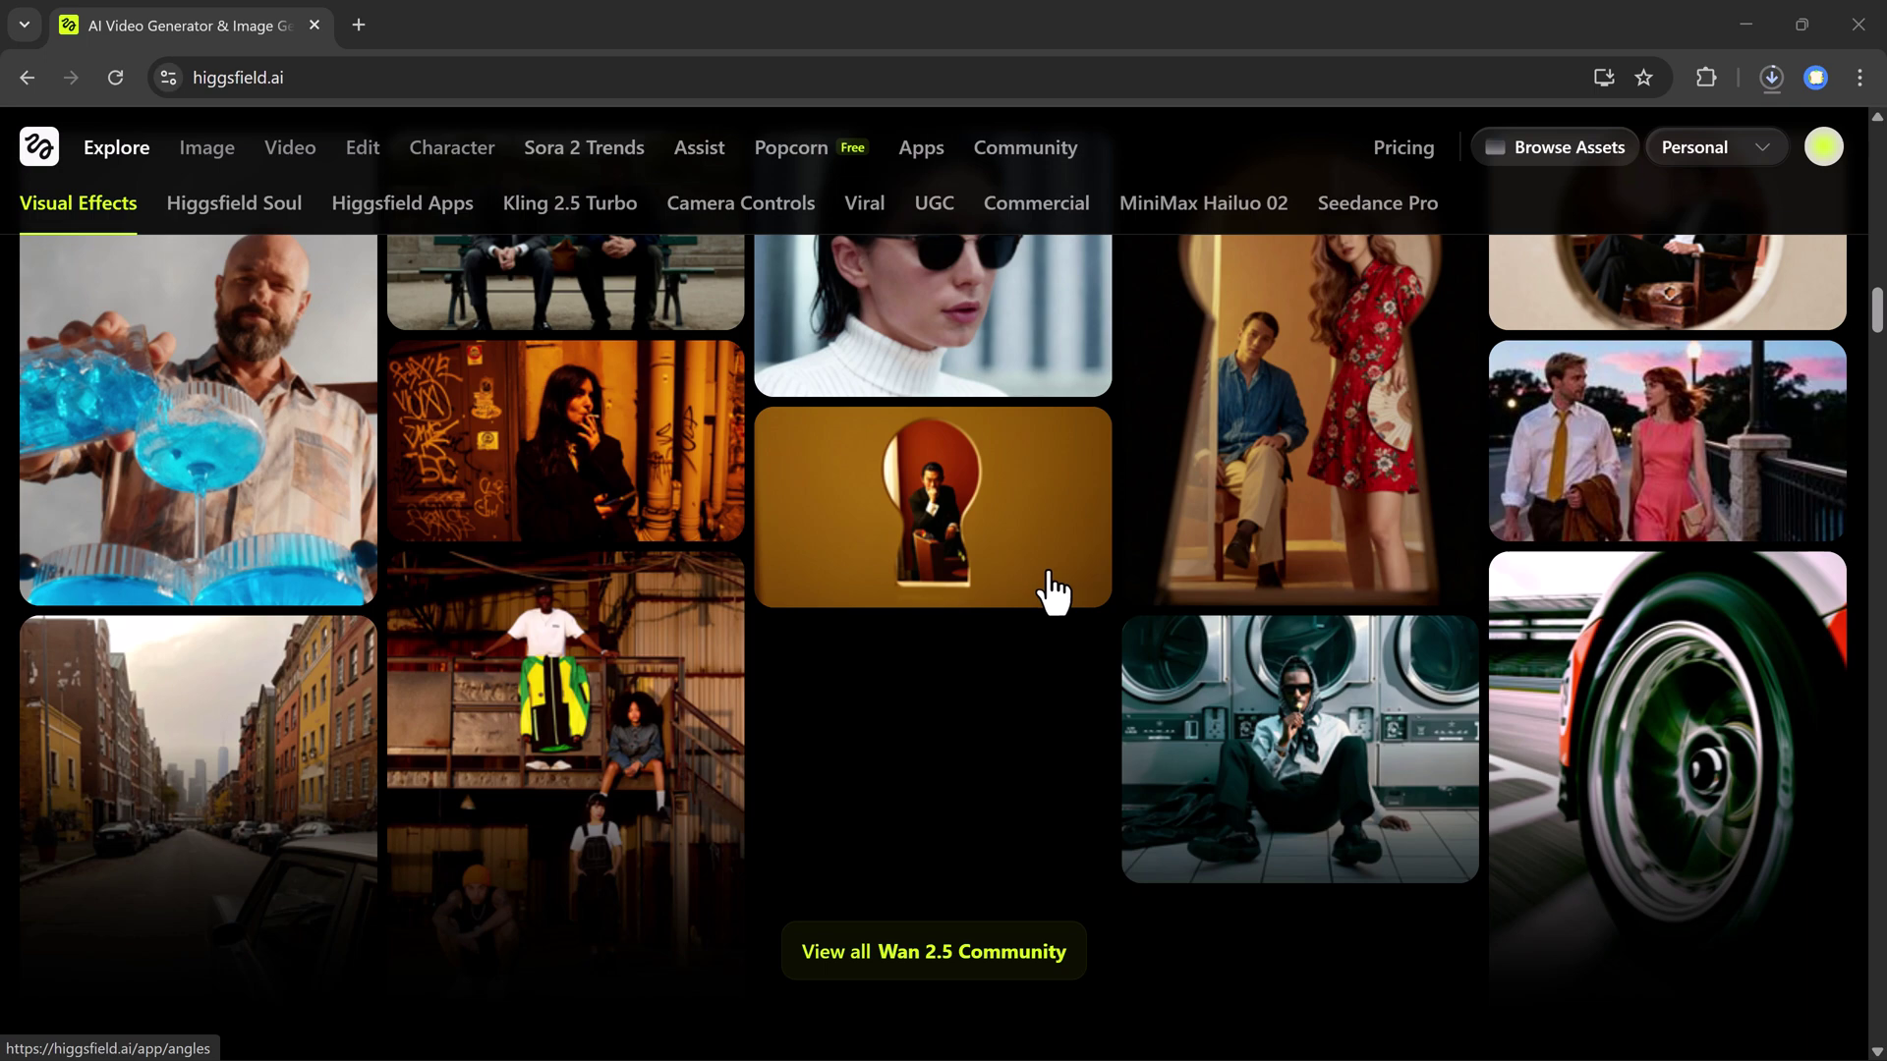
scroll(1048, 585, down, 2)
scroll(1048, 585, down, 4)
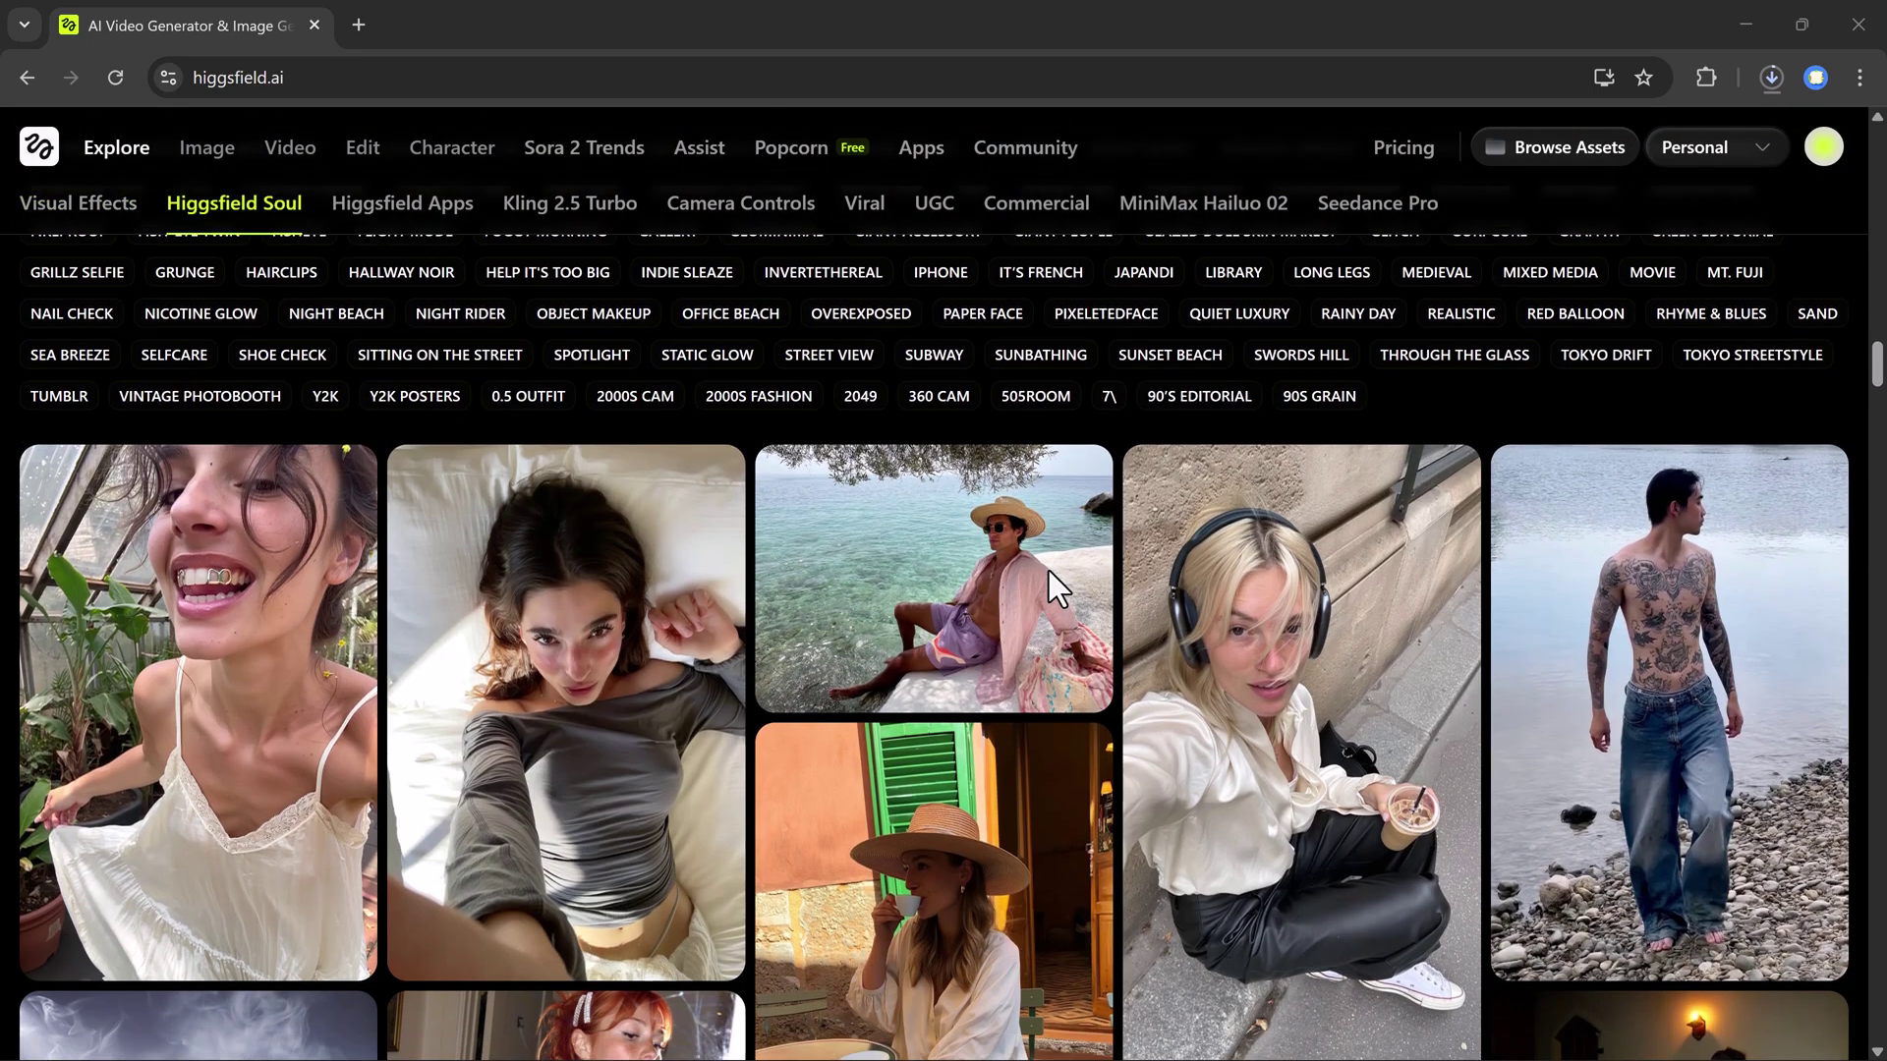
scroll(1049, 571, down, 1)
scroll(1046, 567, down, 1)
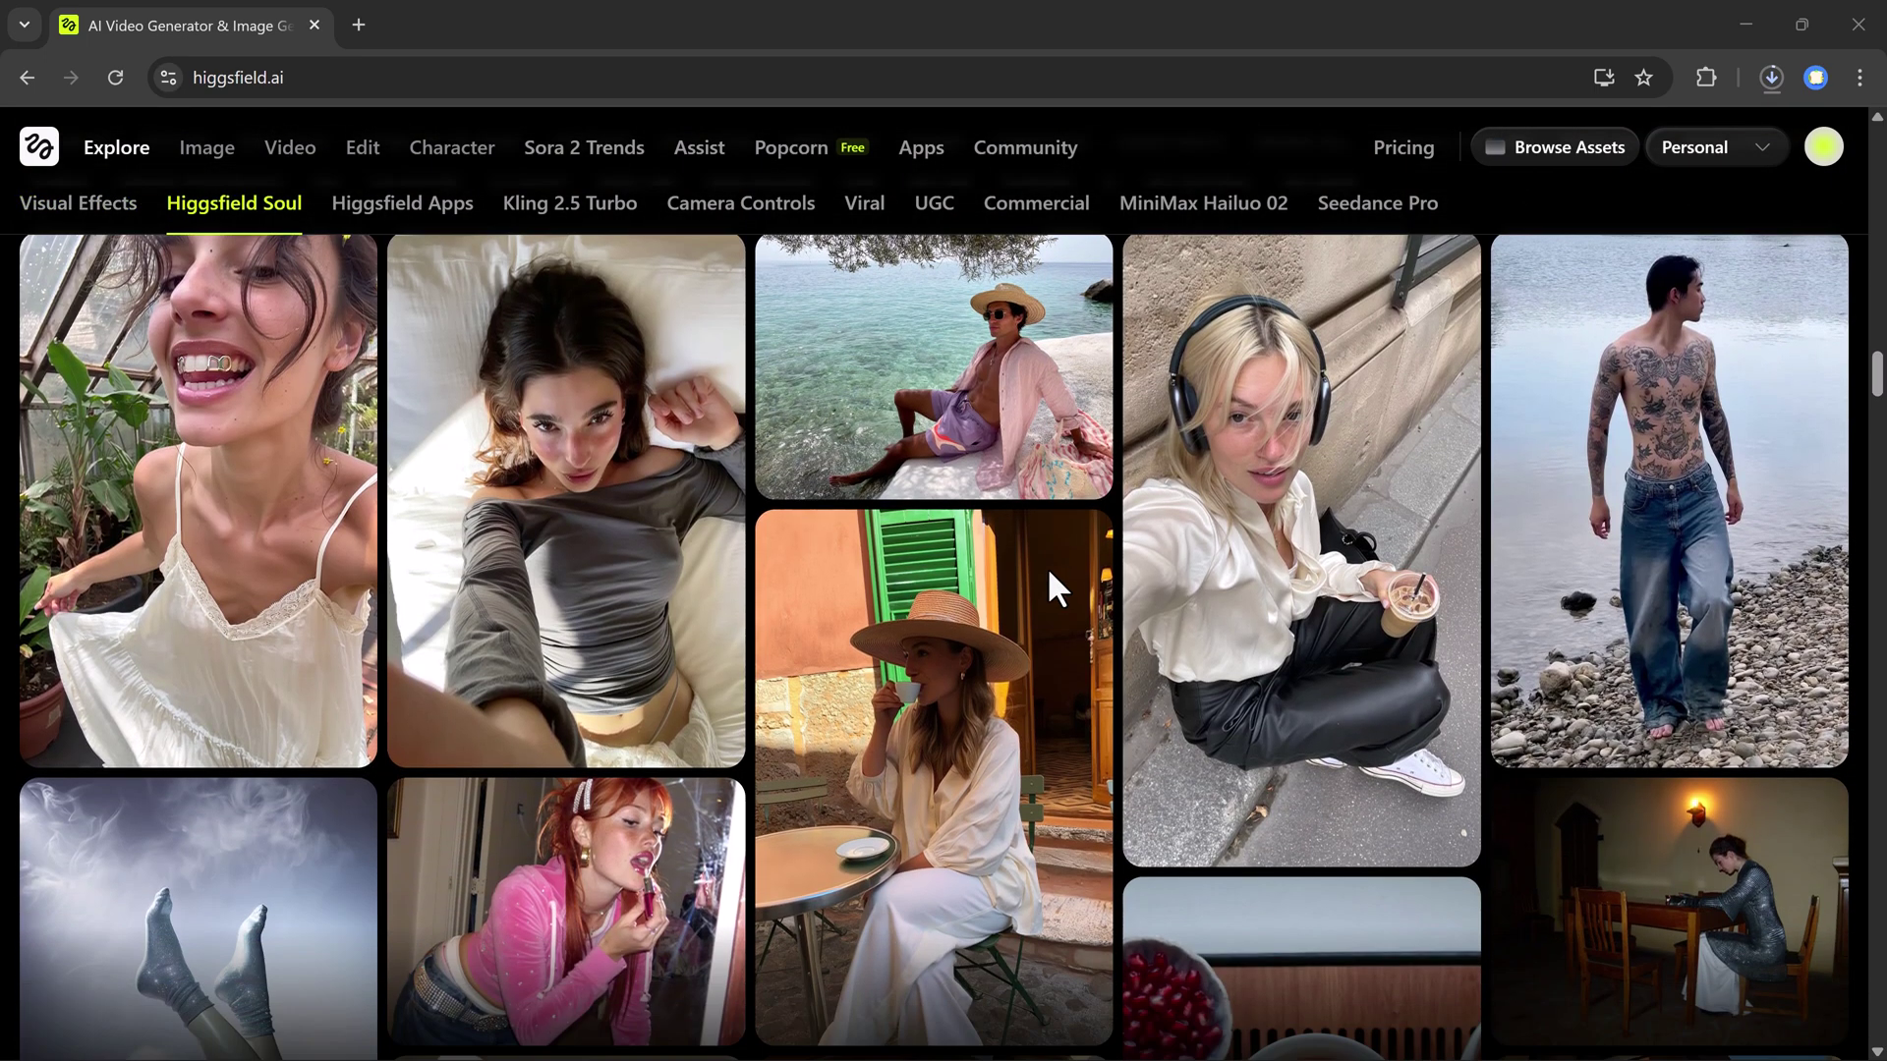
scroll(1050, 586, down, 1)
scroll(1049, 585, down, 4)
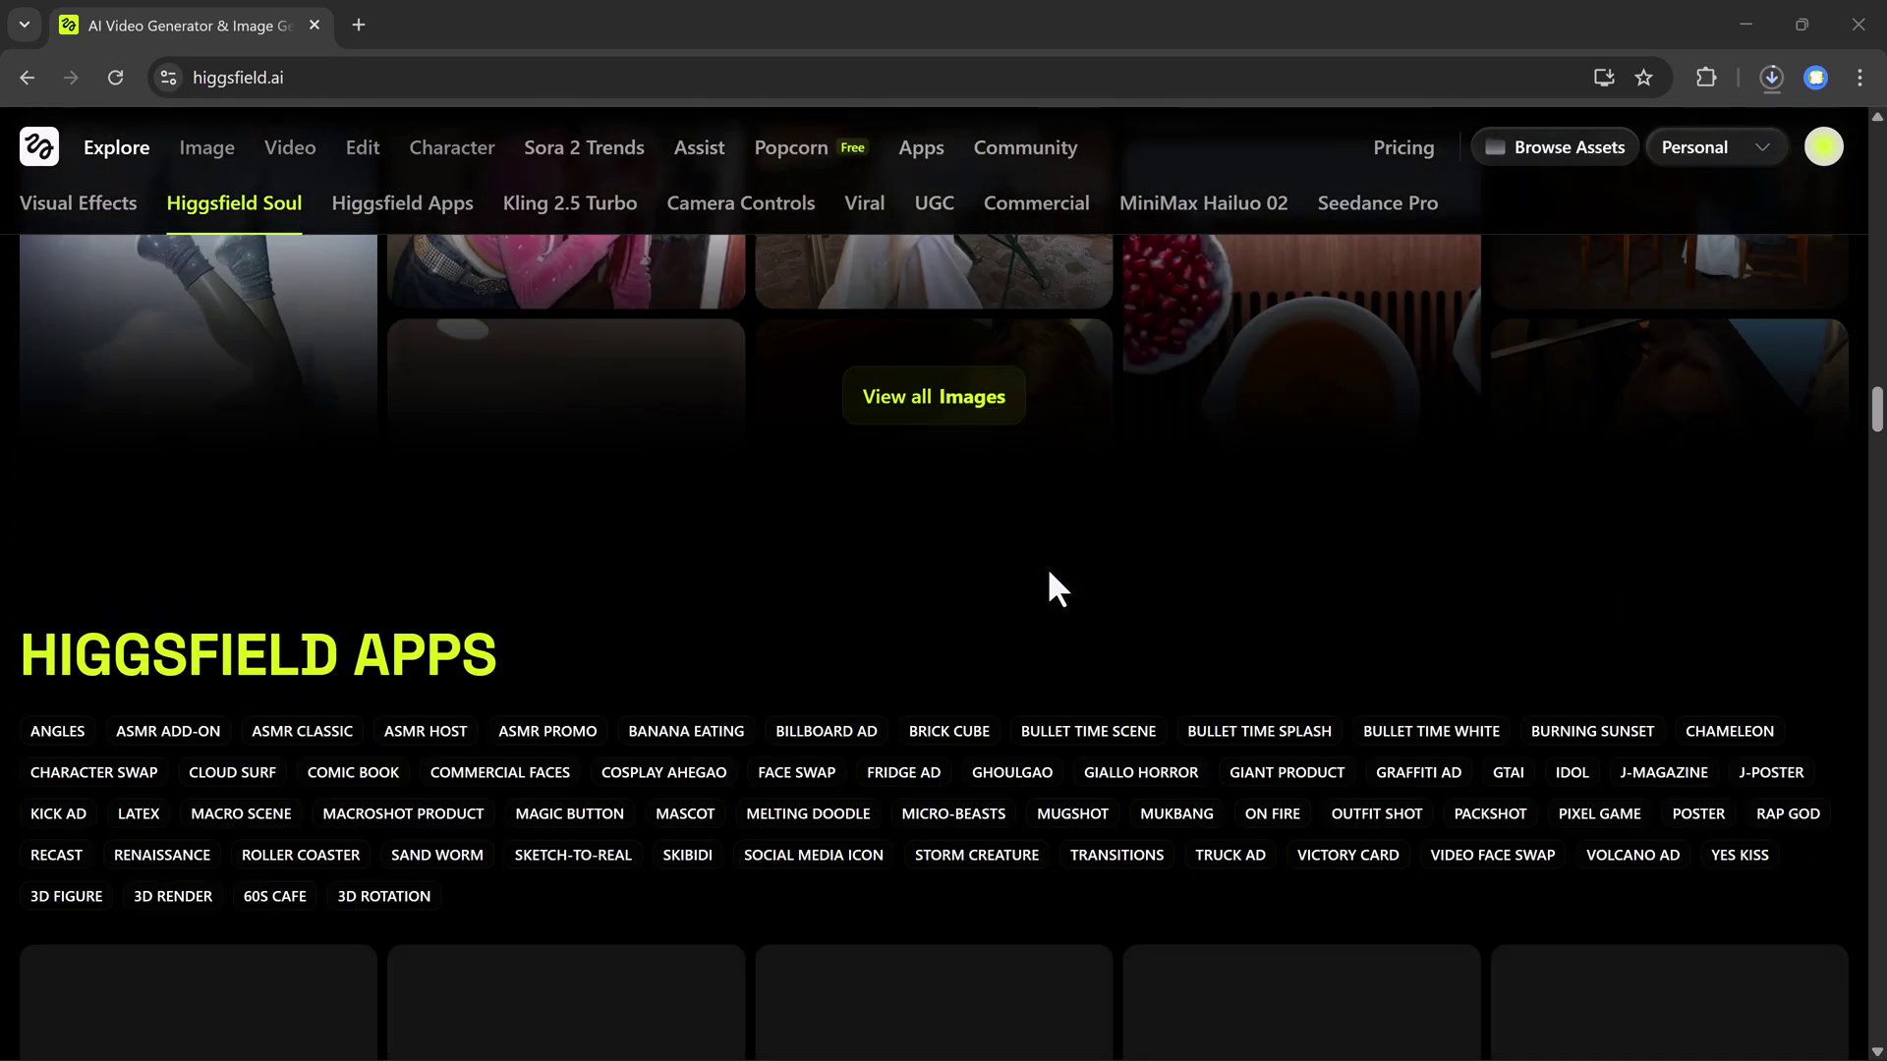
scroll(1049, 585, down, 5)
scroll(1049, 584, down, 1)
scroll(1050, 575, up, 3)
scroll(1050, 575, up, 3)
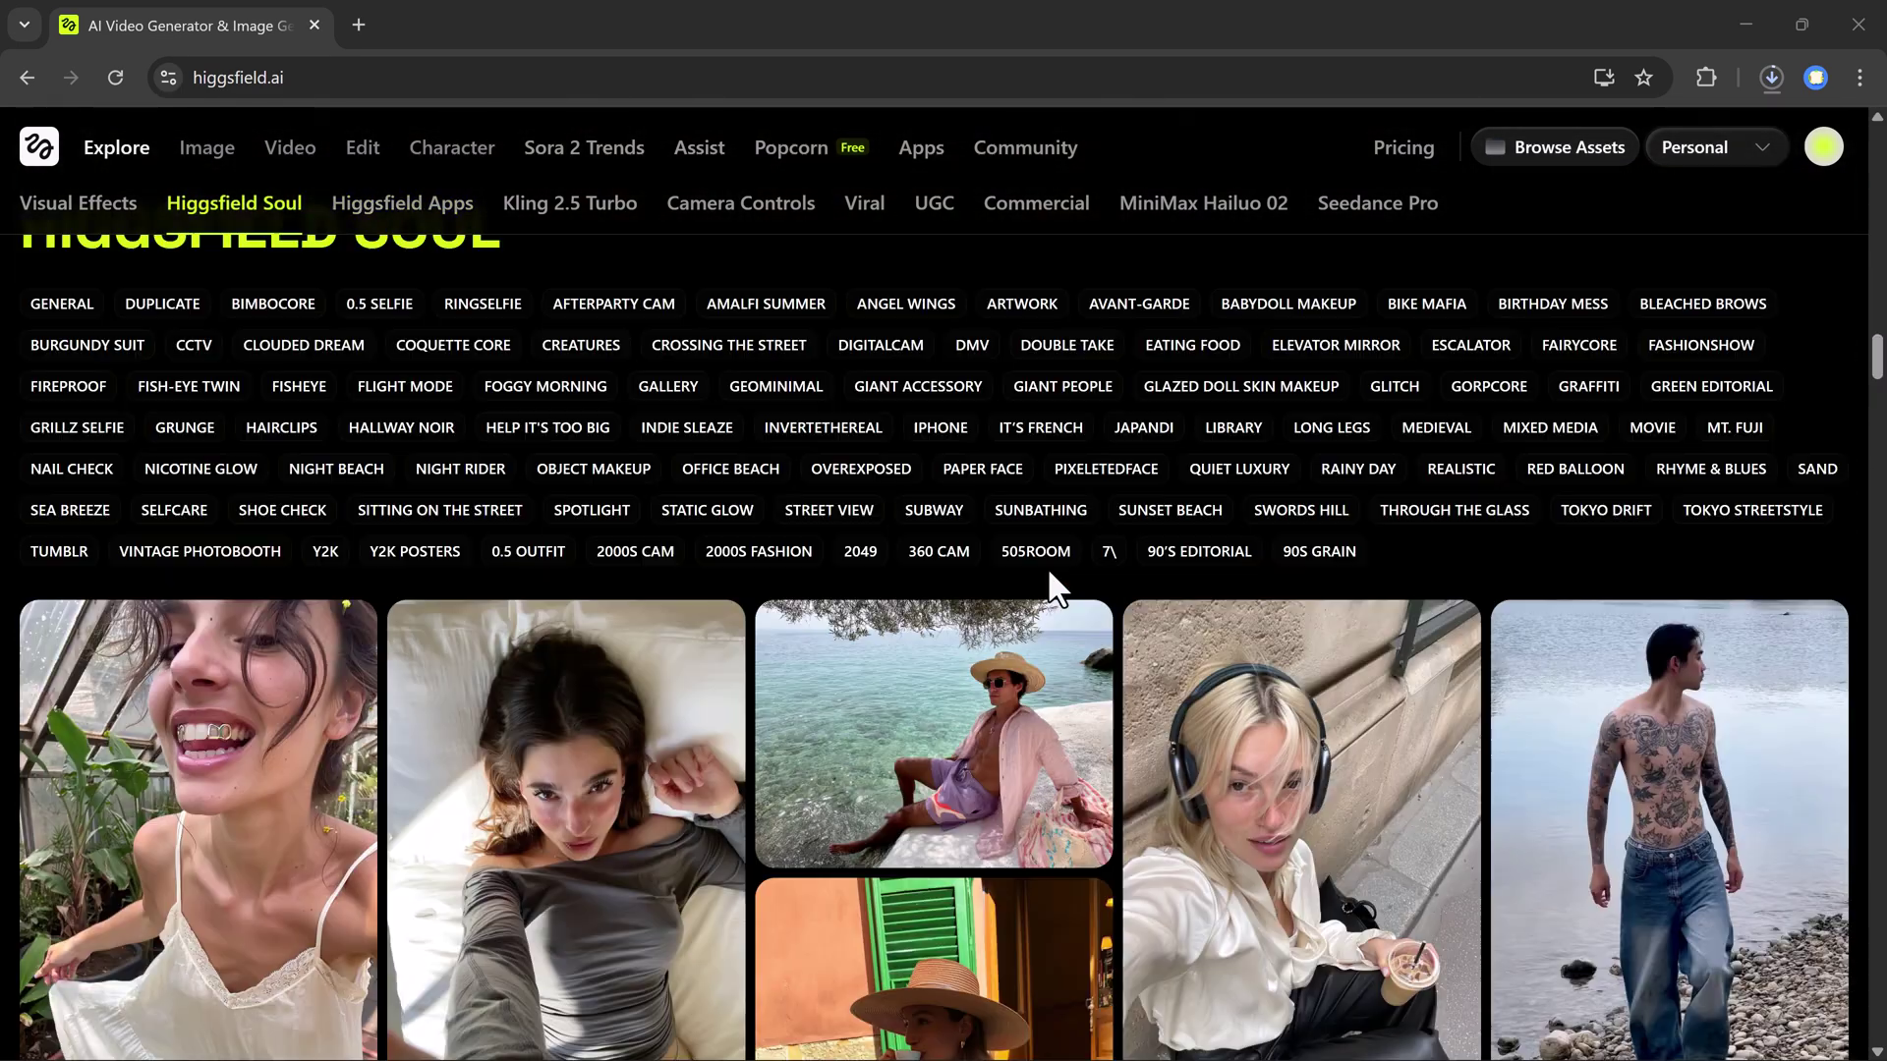
scroll(1050, 576, up, 3)
scroll(1049, 575, up, 2)
scroll(1047, 575, up, 4)
scroll(1049, 575, up, 3)
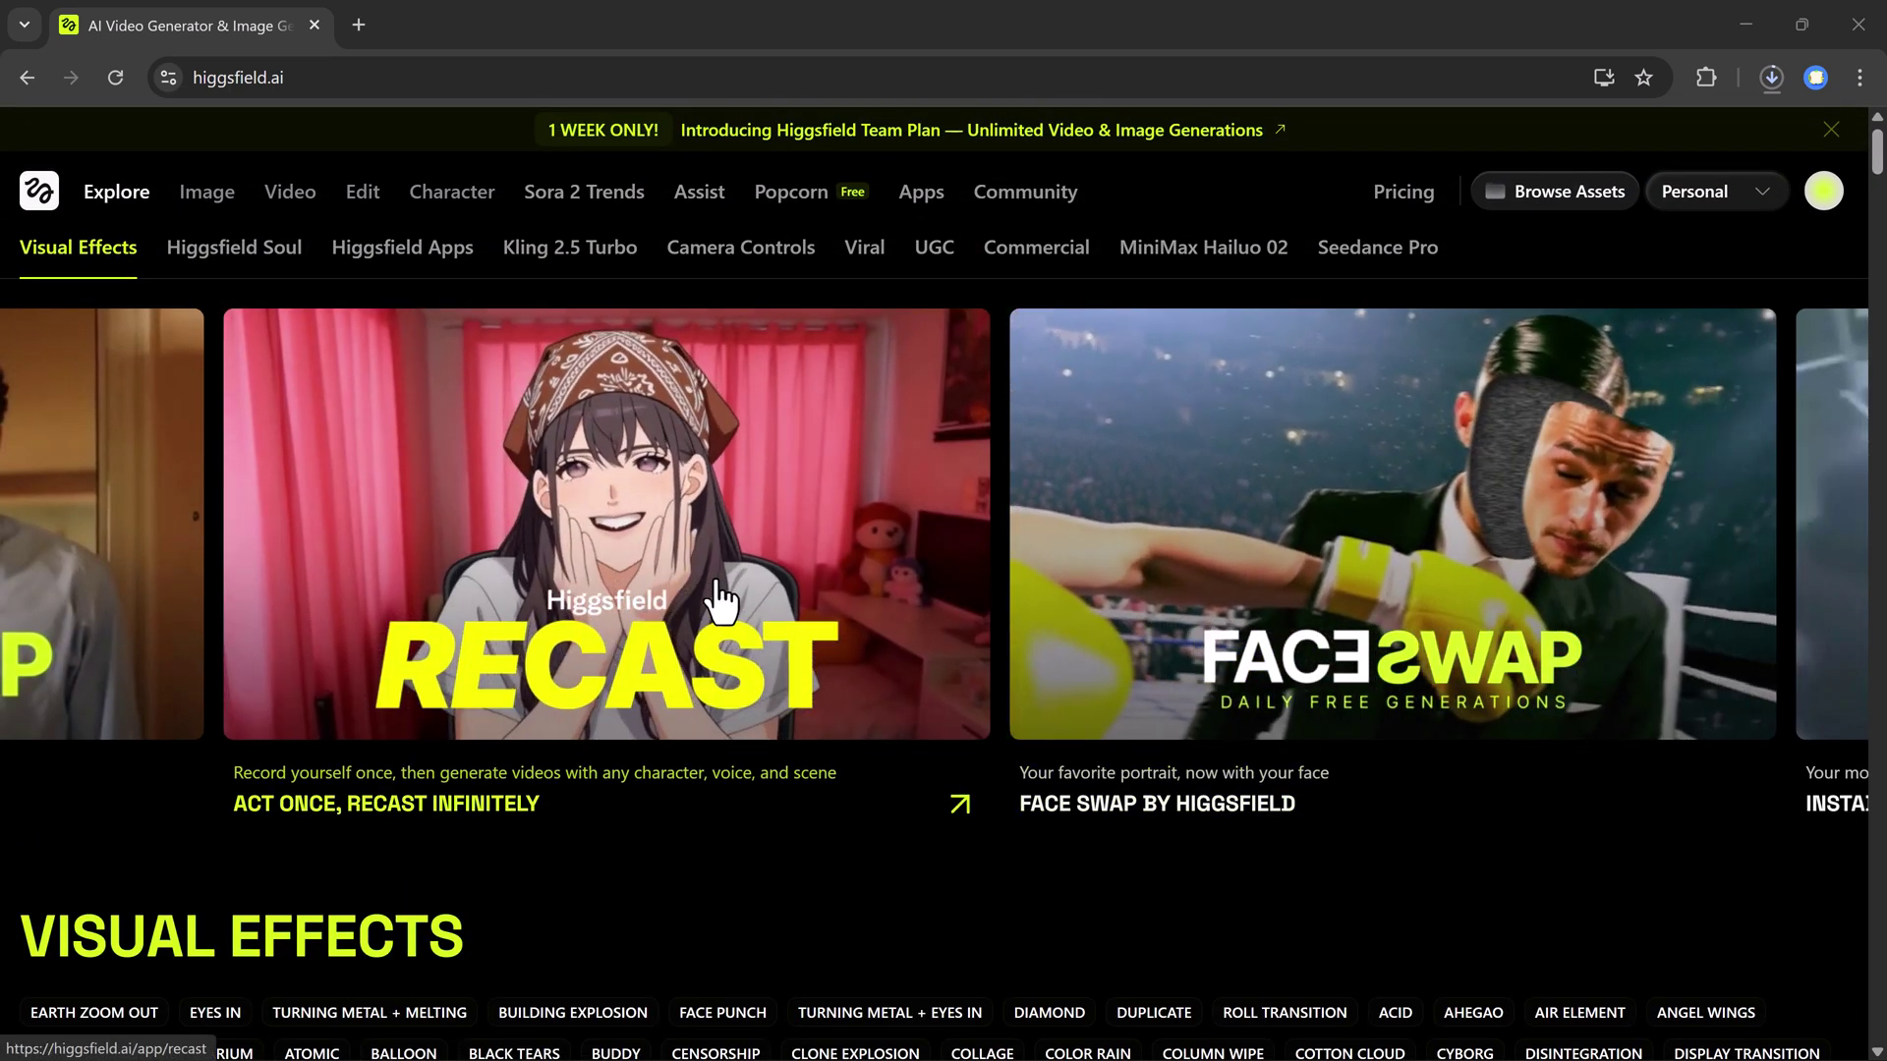
mouse_move(606, 524)
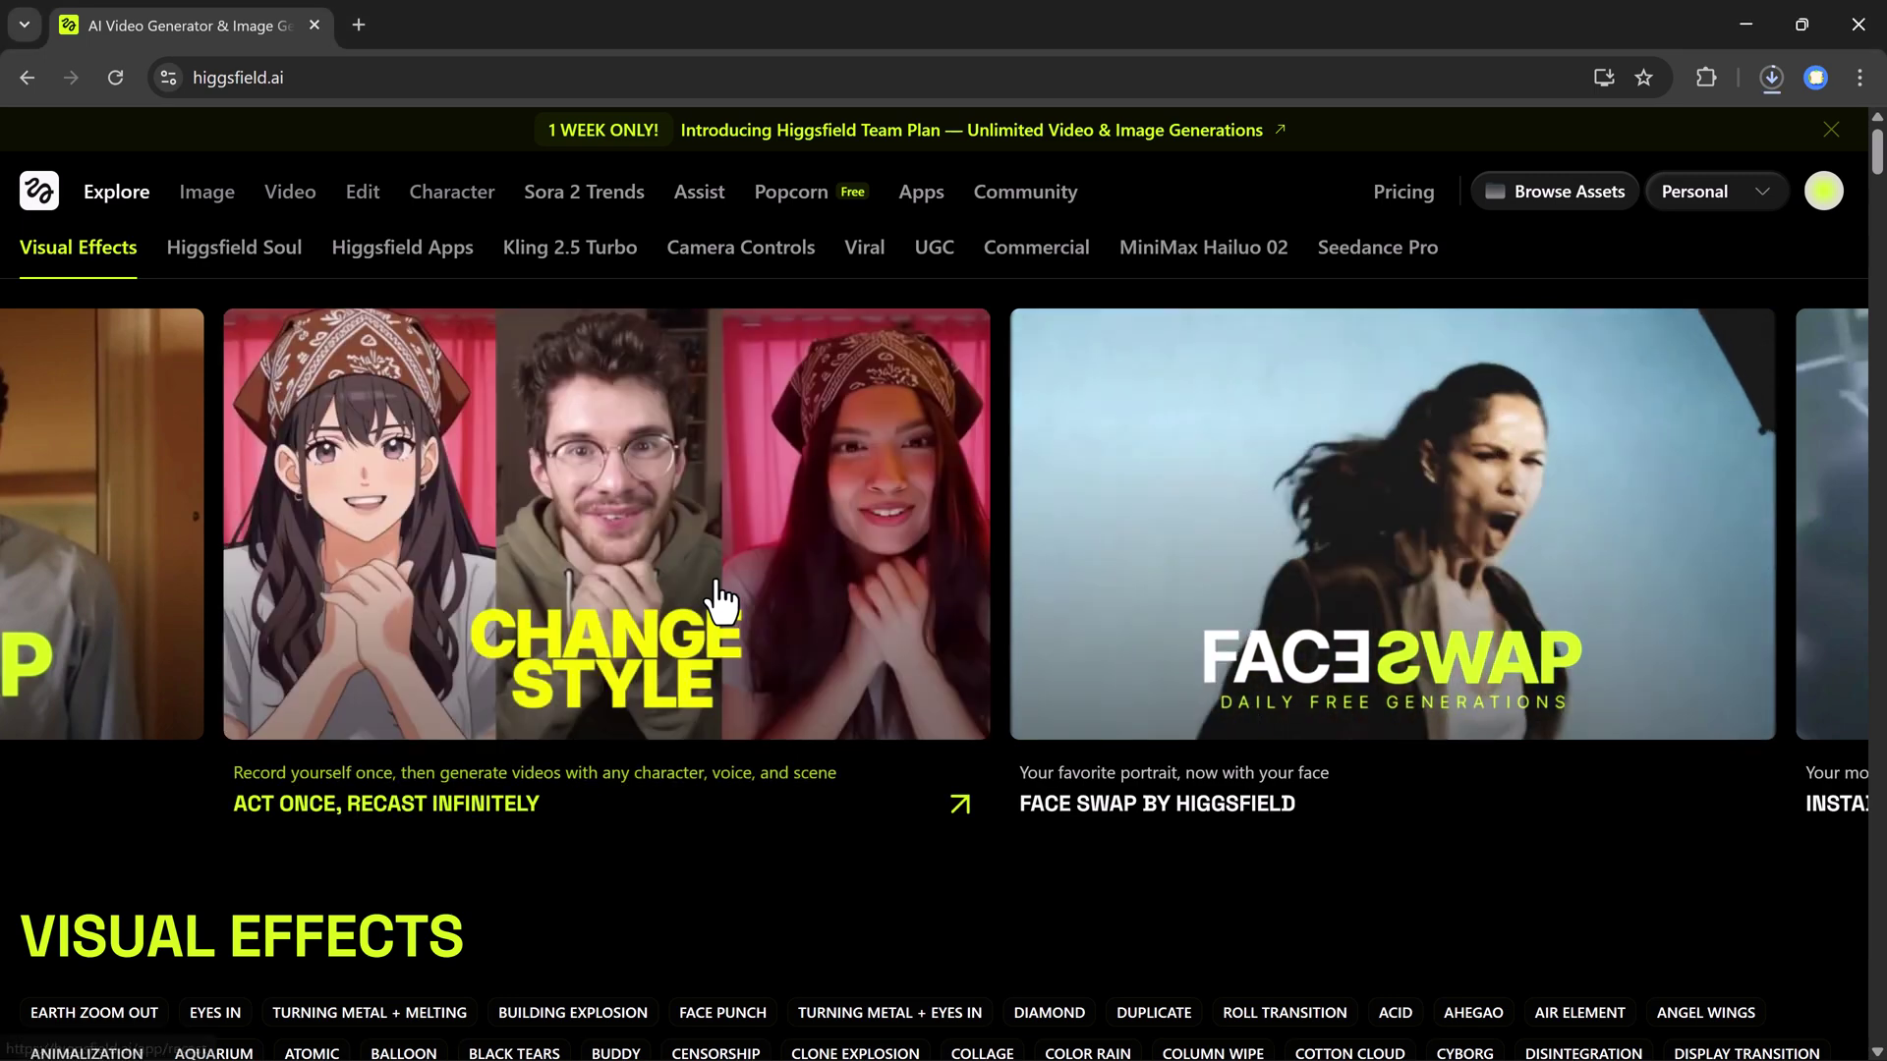
click(721, 601)
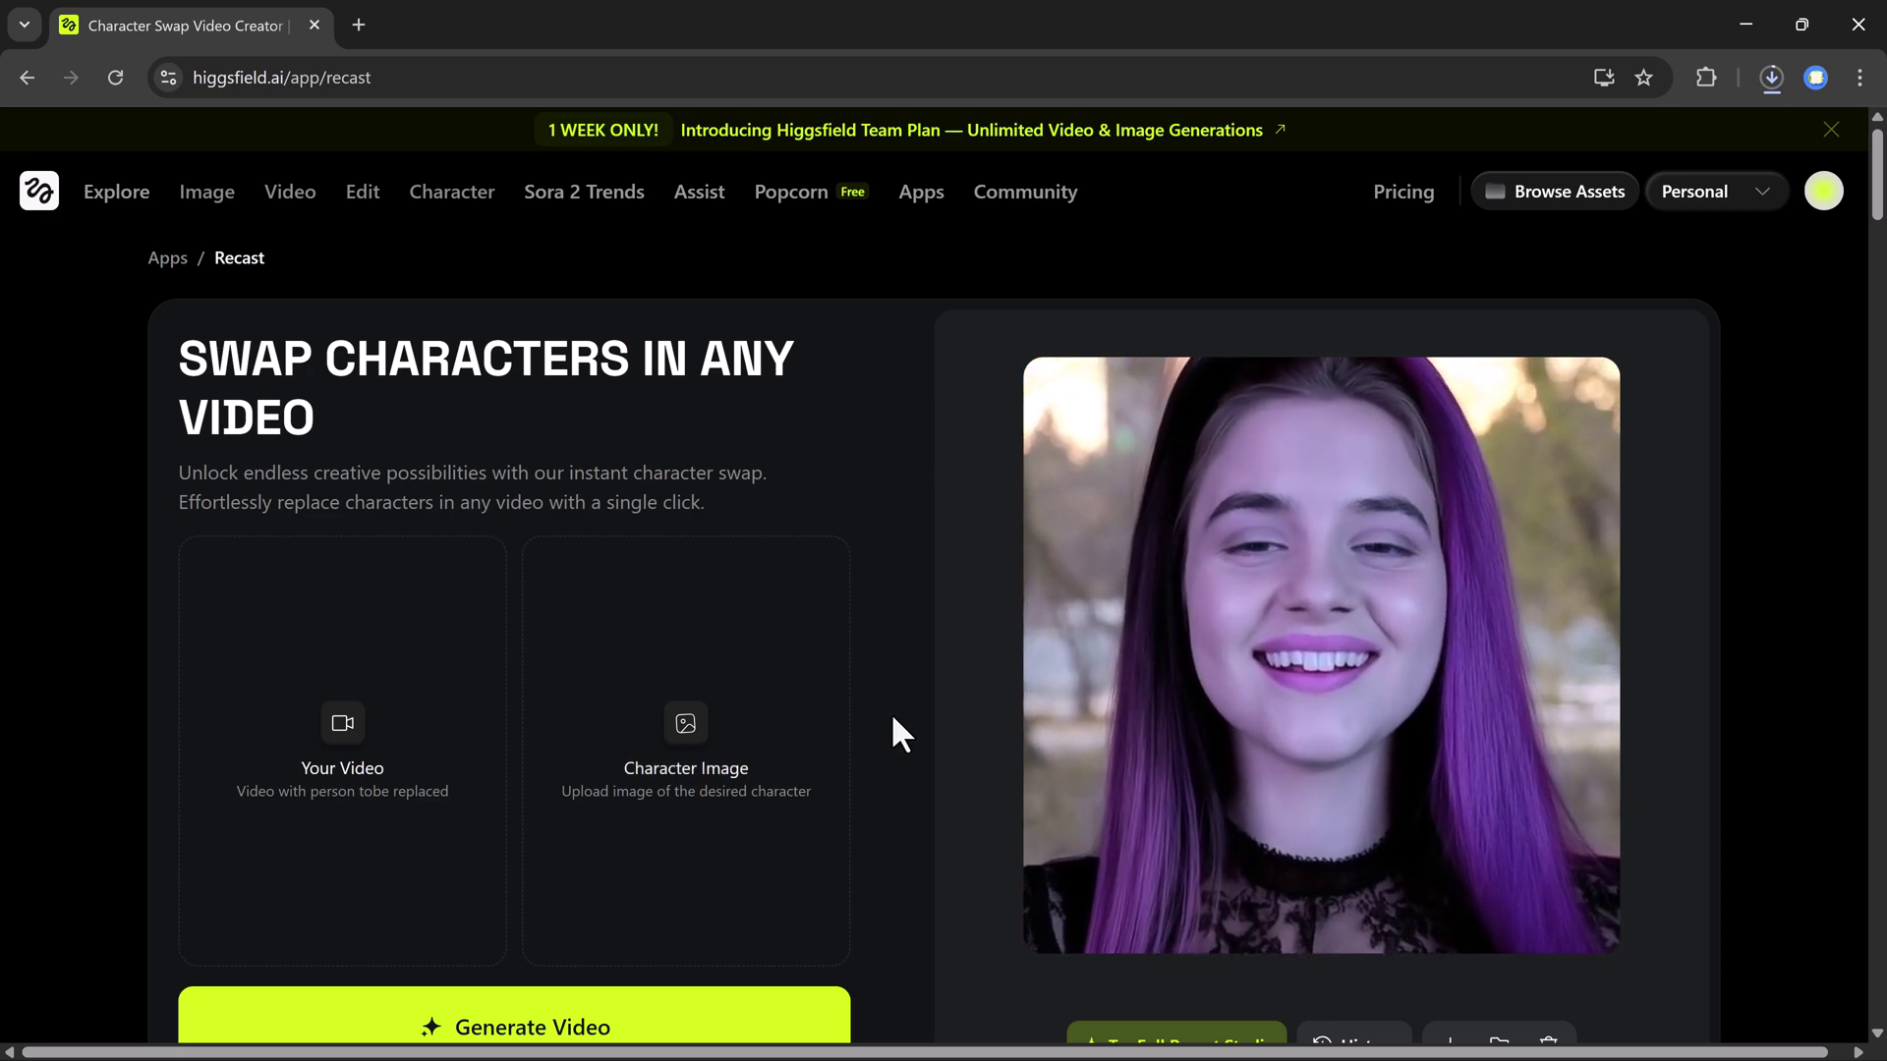
click(526, 779)
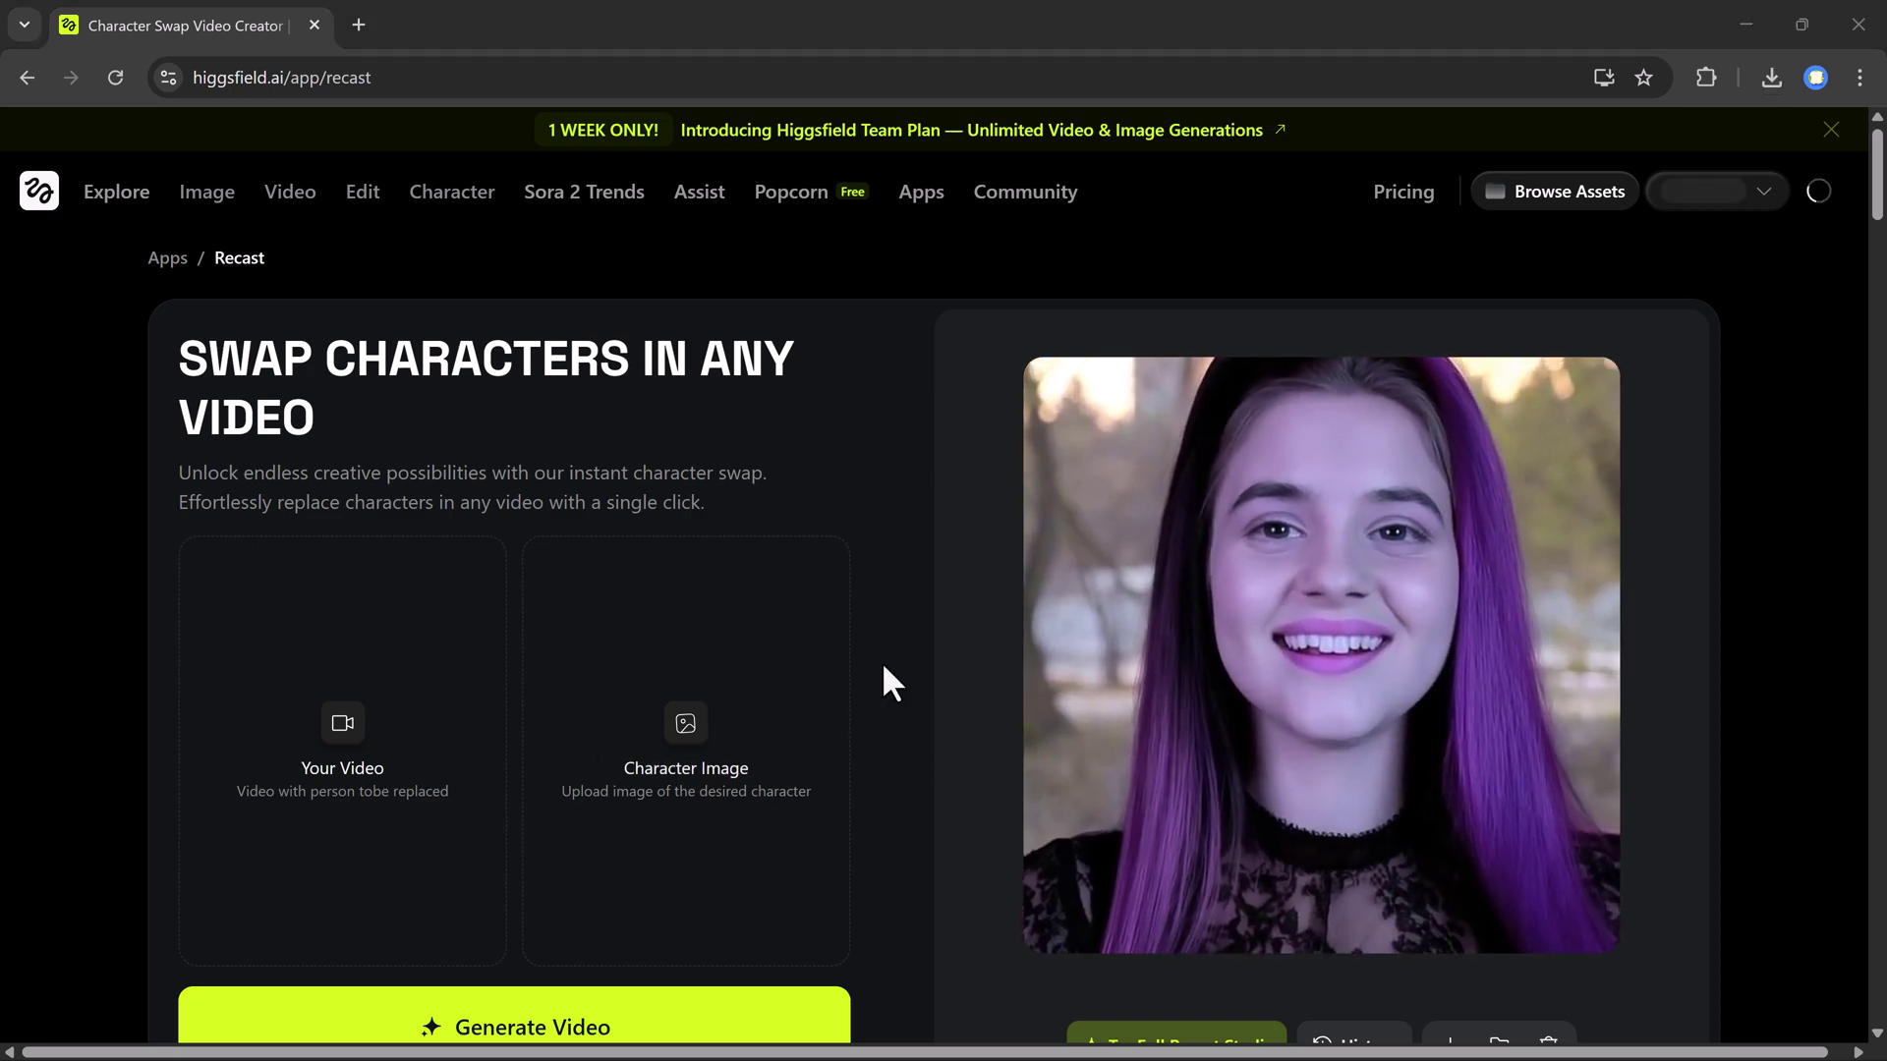
scroll(884, 667, down, 3)
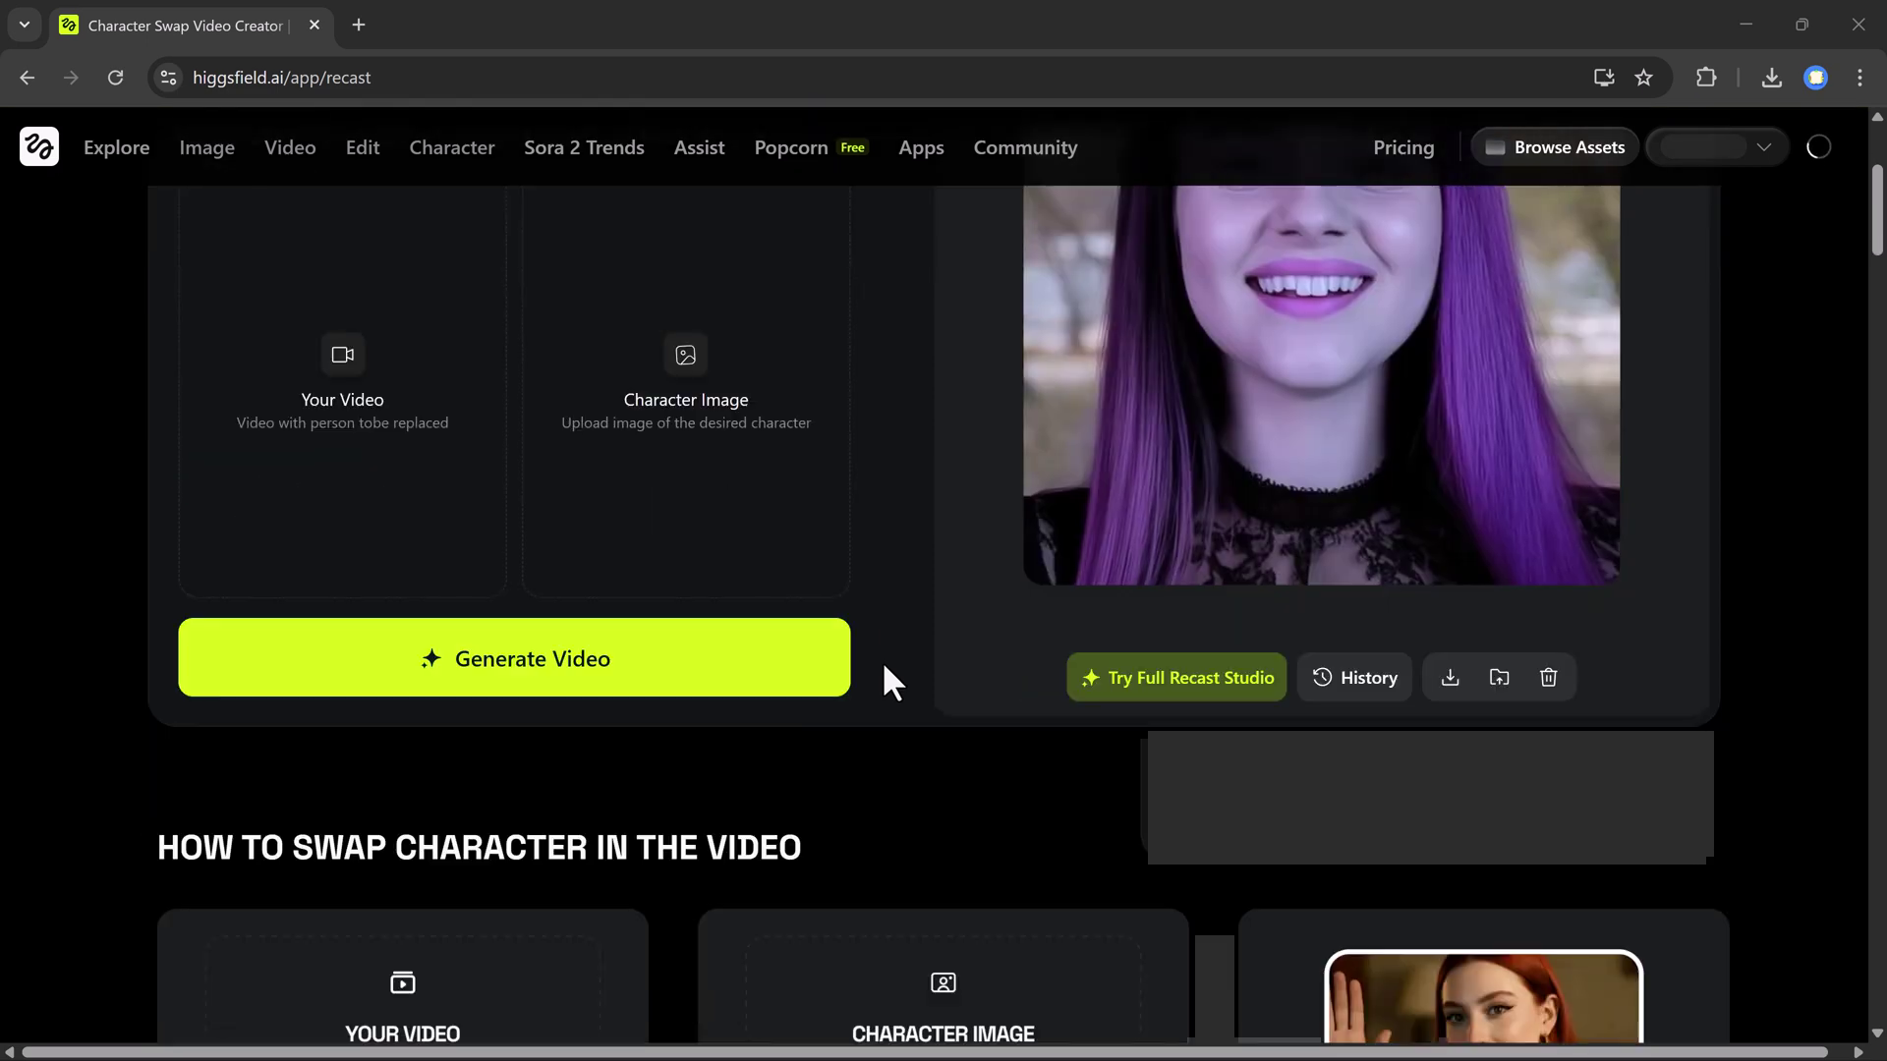
scroll(883, 671, down, 3)
scroll(767, 656, down, 1)
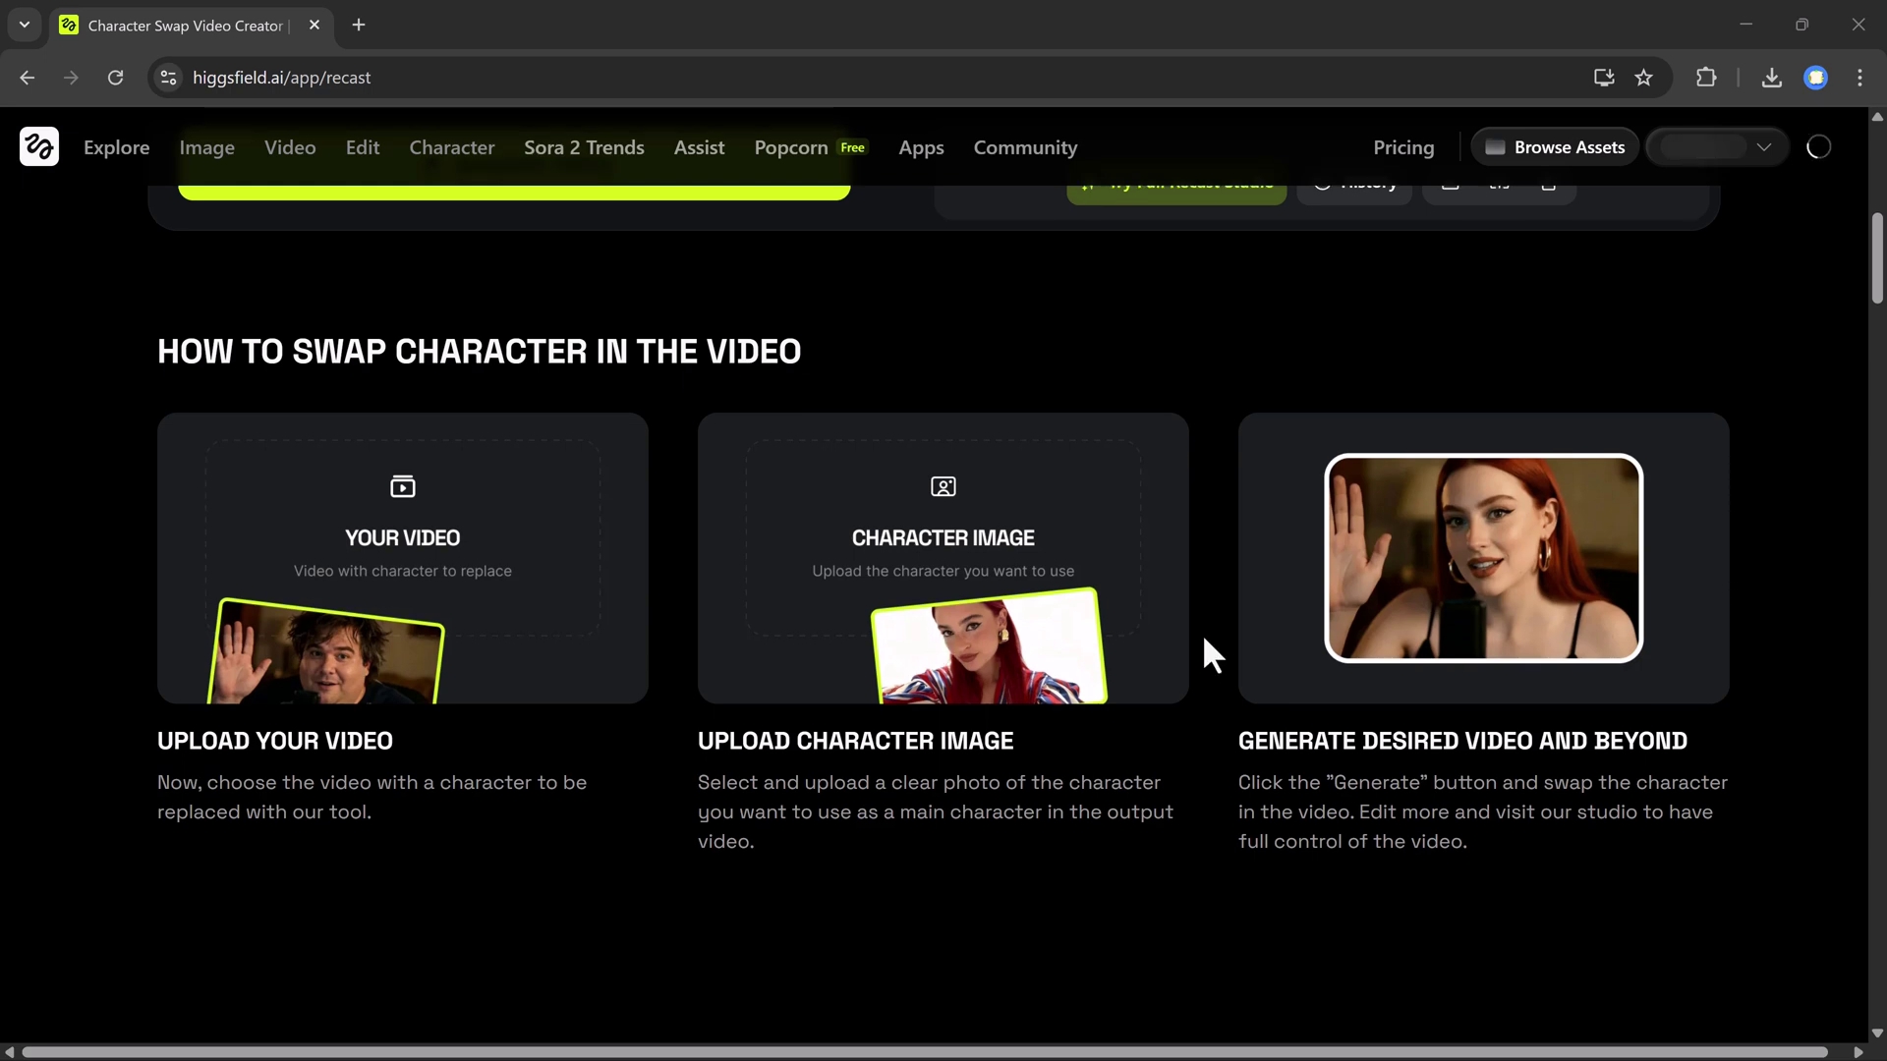
scroll(1205, 638, down, 5)
scroll(1205, 638, down, 3)
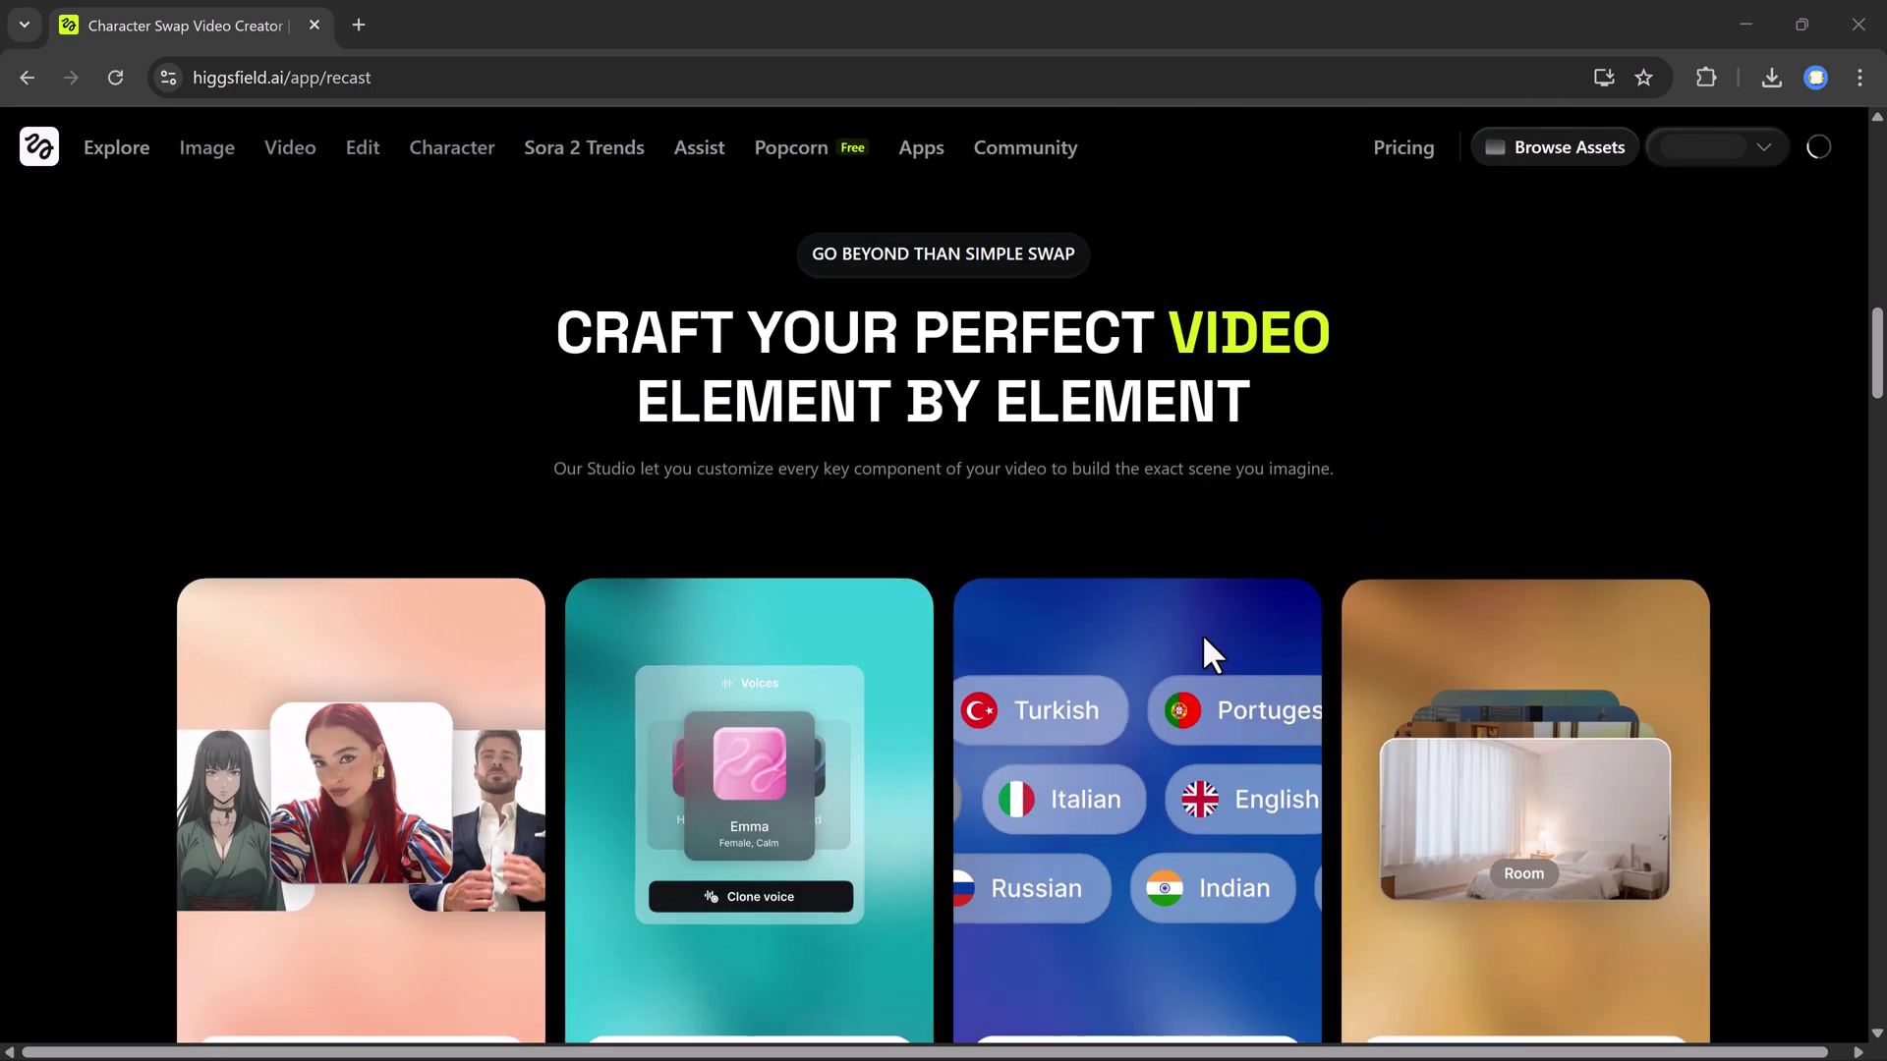
scroll(1202, 644, down, 2)
scroll(1326, 546, up, 2)
scroll(1374, 496, up, 4)
scroll(1374, 496, up, 5)
scroll(1374, 497, up, 3)
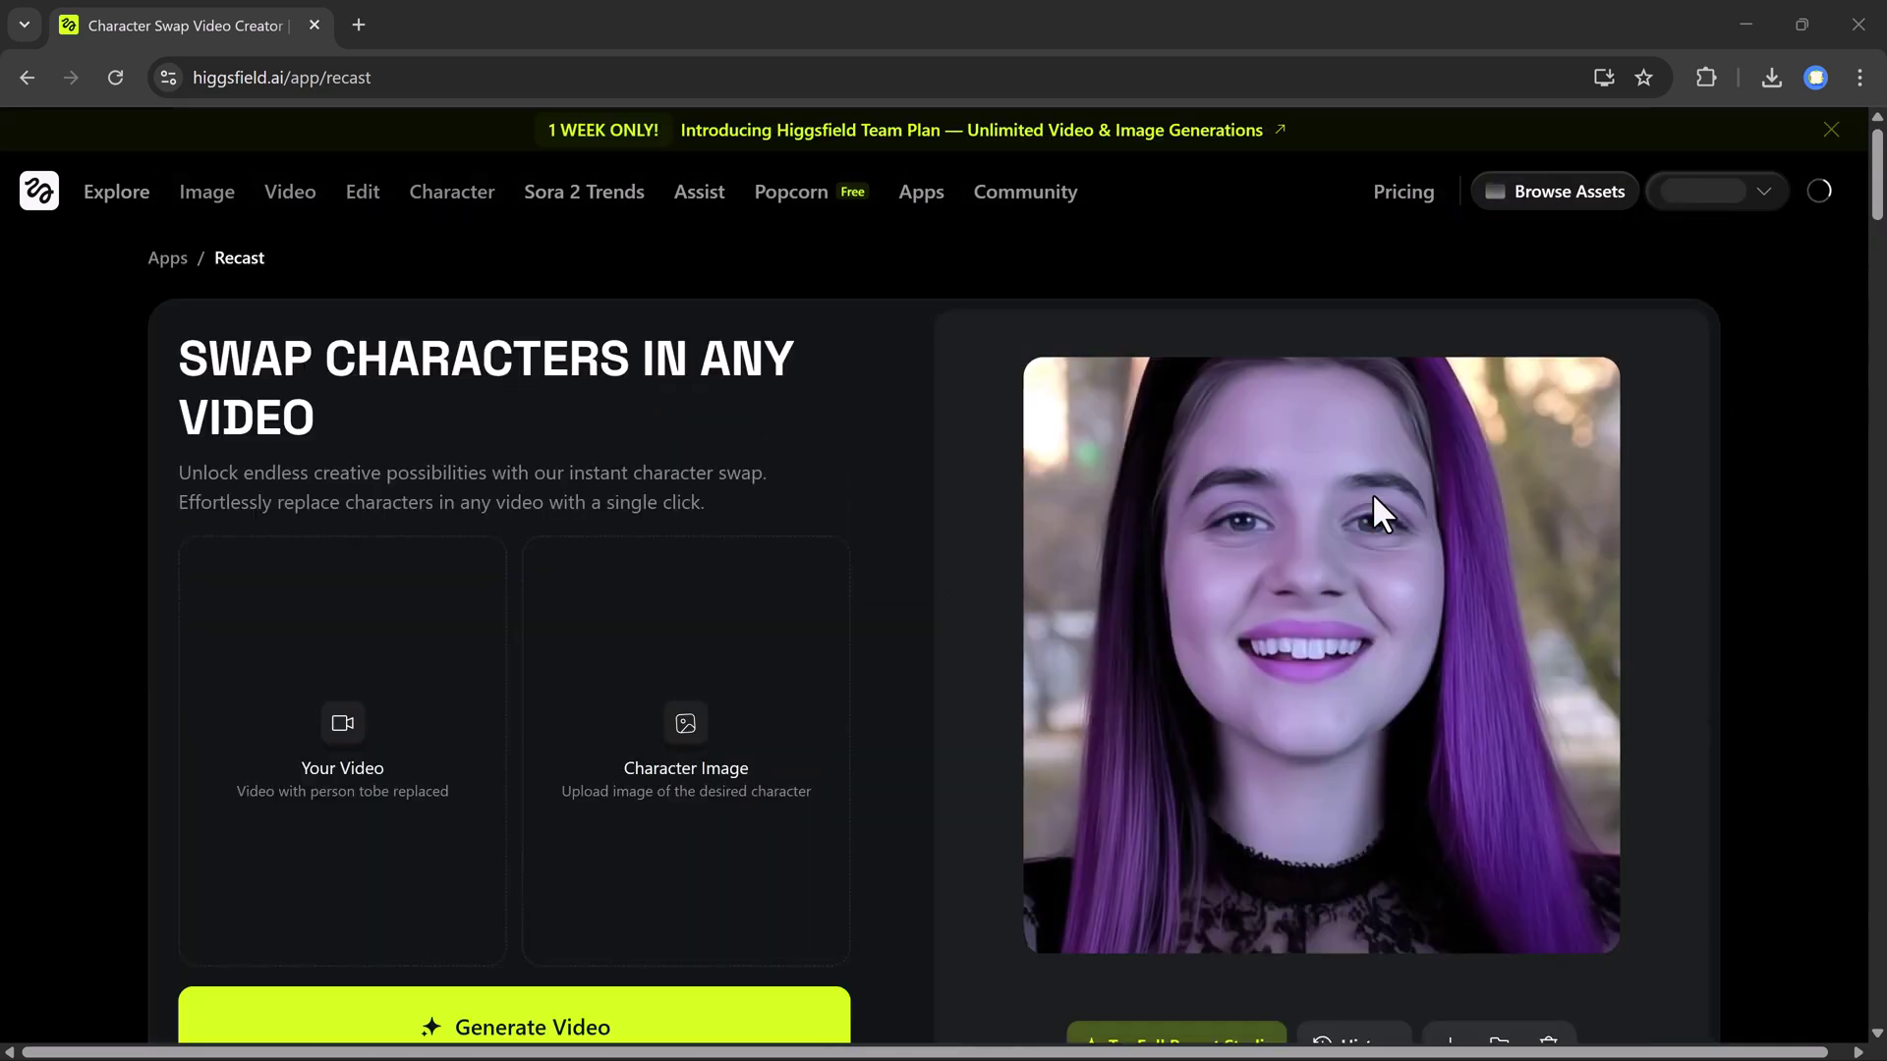
scroll(873, 614, down, 1)
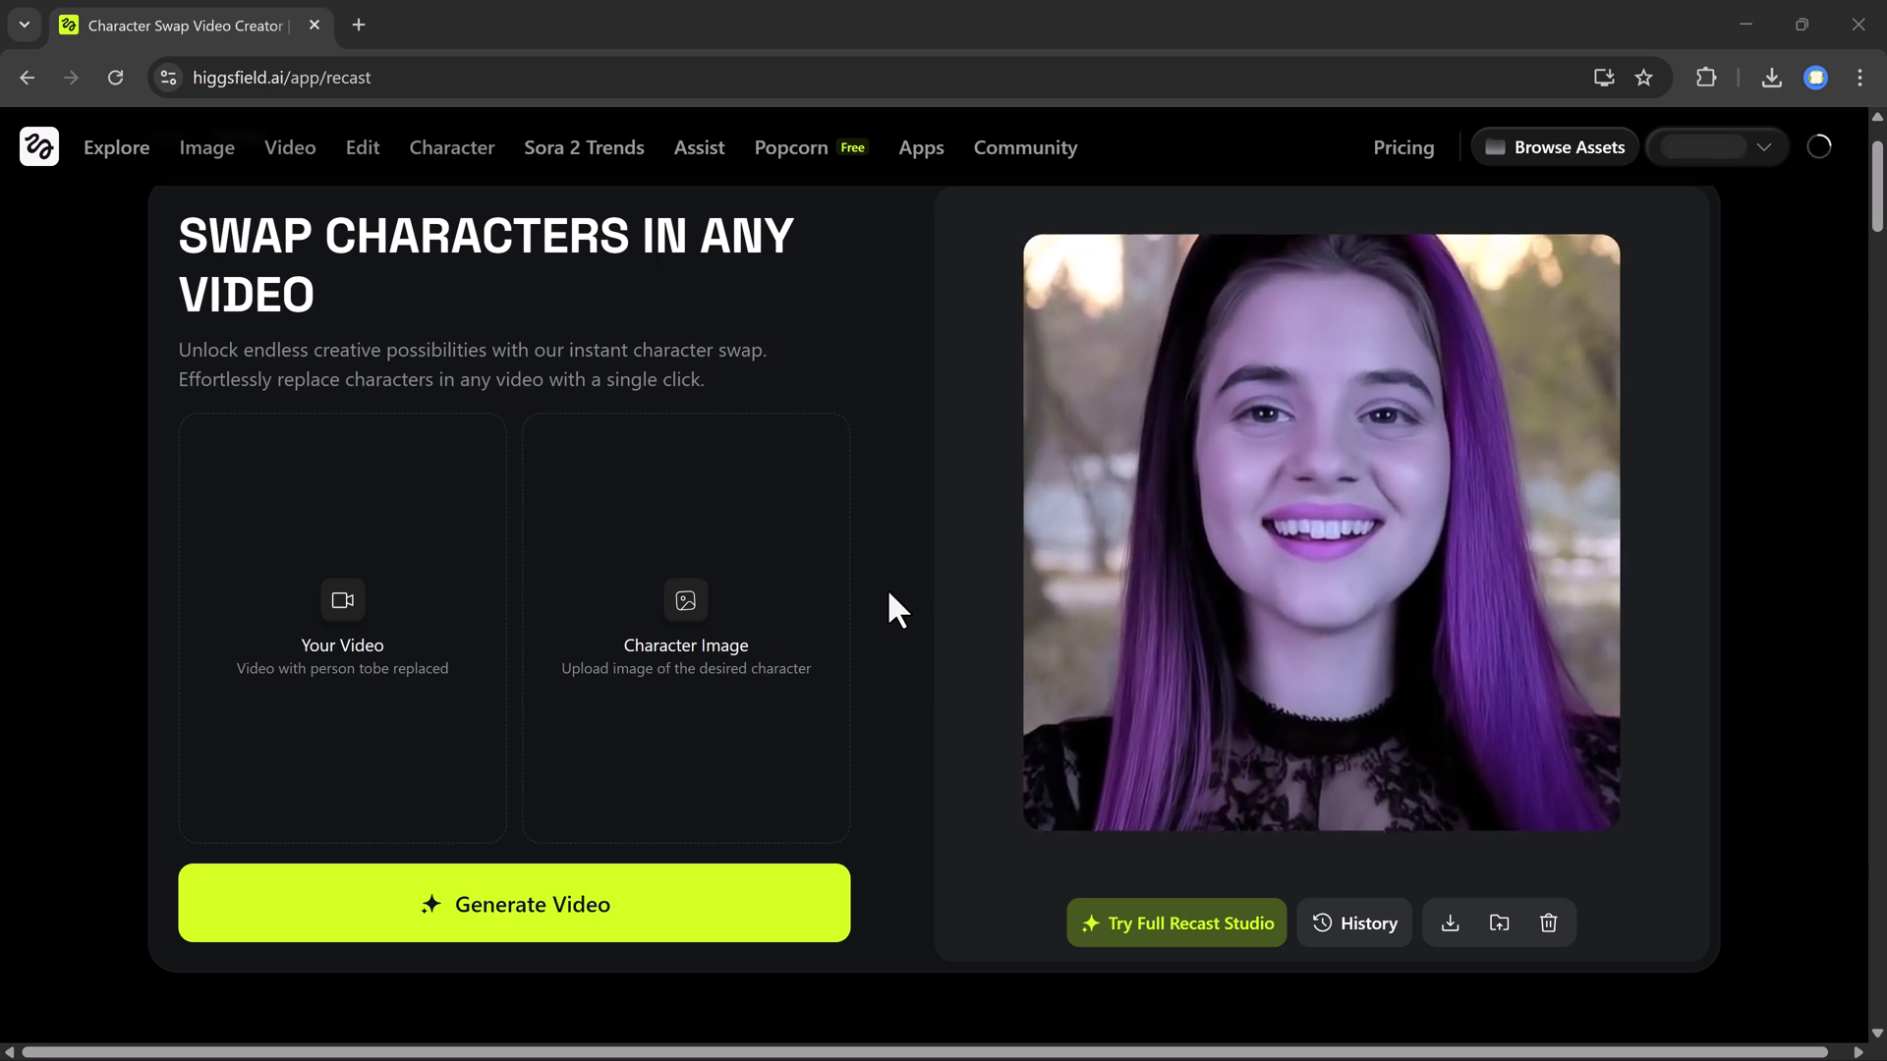
- Upload the suited businessman clip as the video and the bearded man's portrait as the character
click(338, 619)
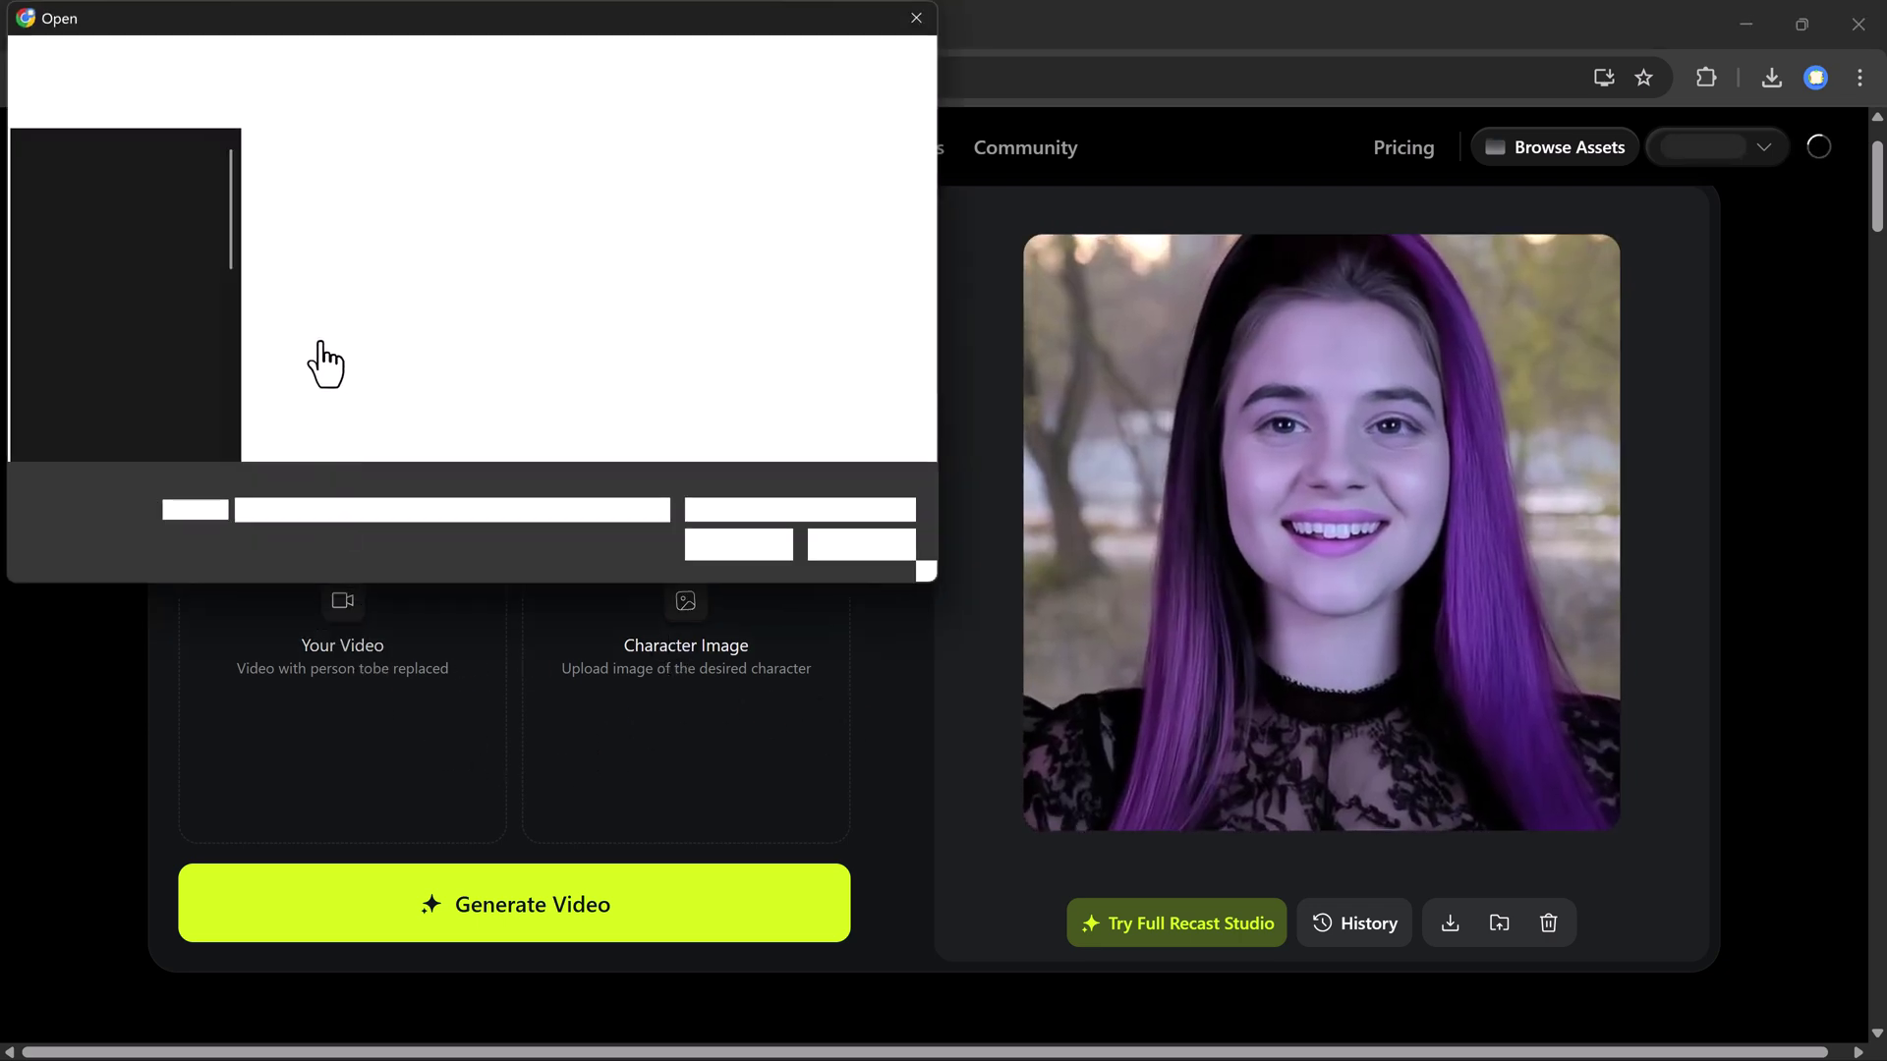
double_click(317, 260)
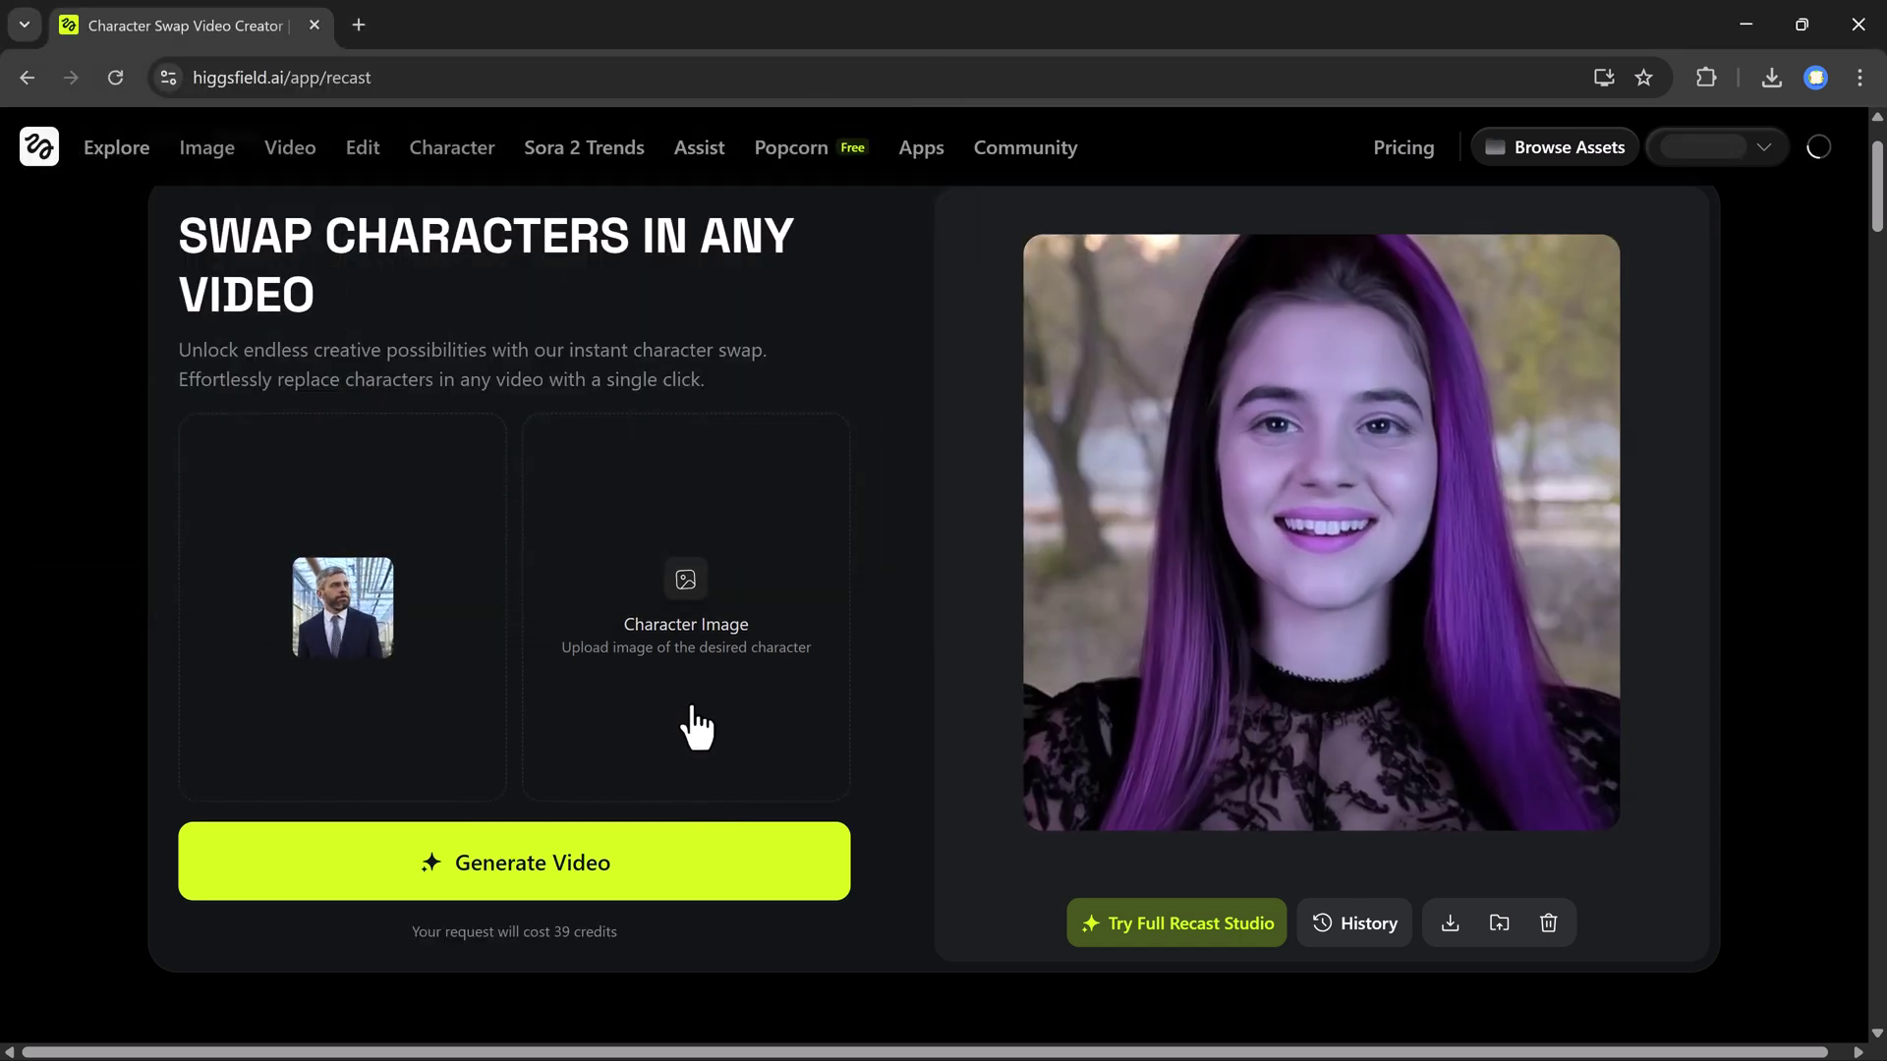
click(679, 619)
double_click(601, 344)
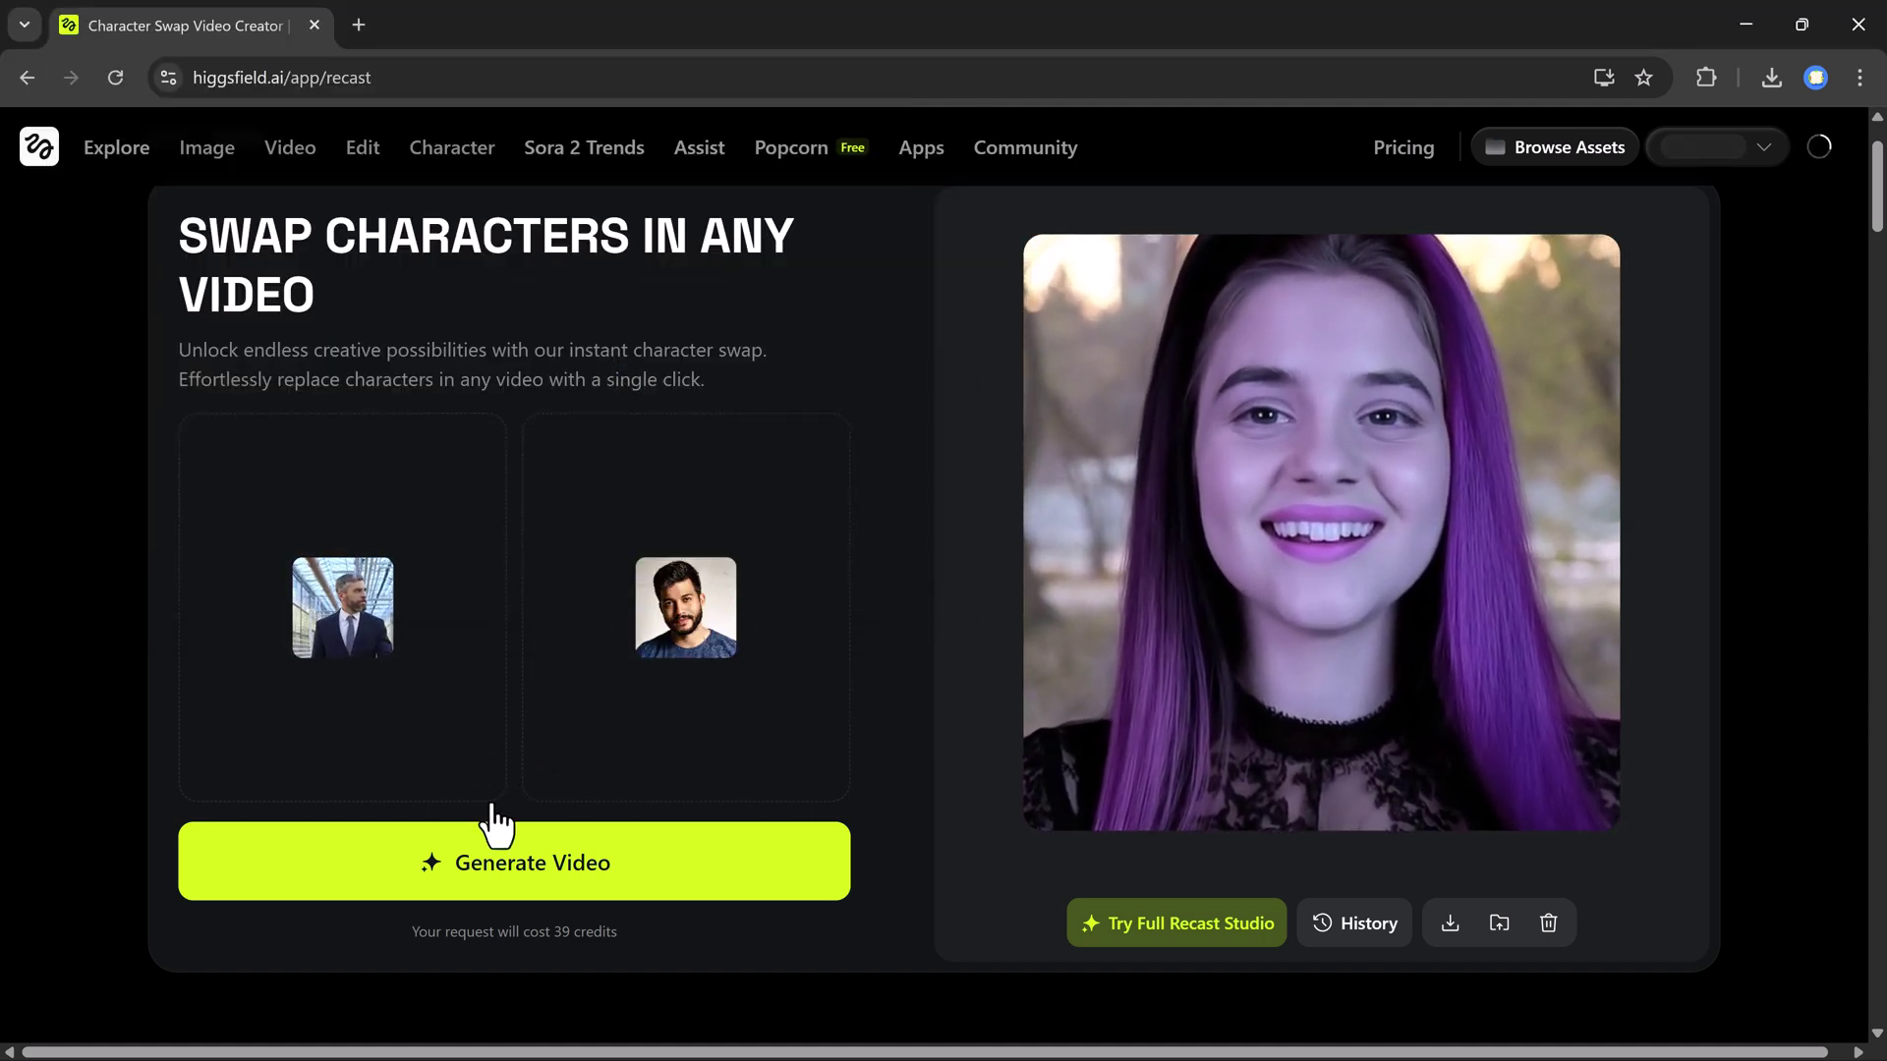
- Generate the character-swapped video and download the result
click(559, 867)
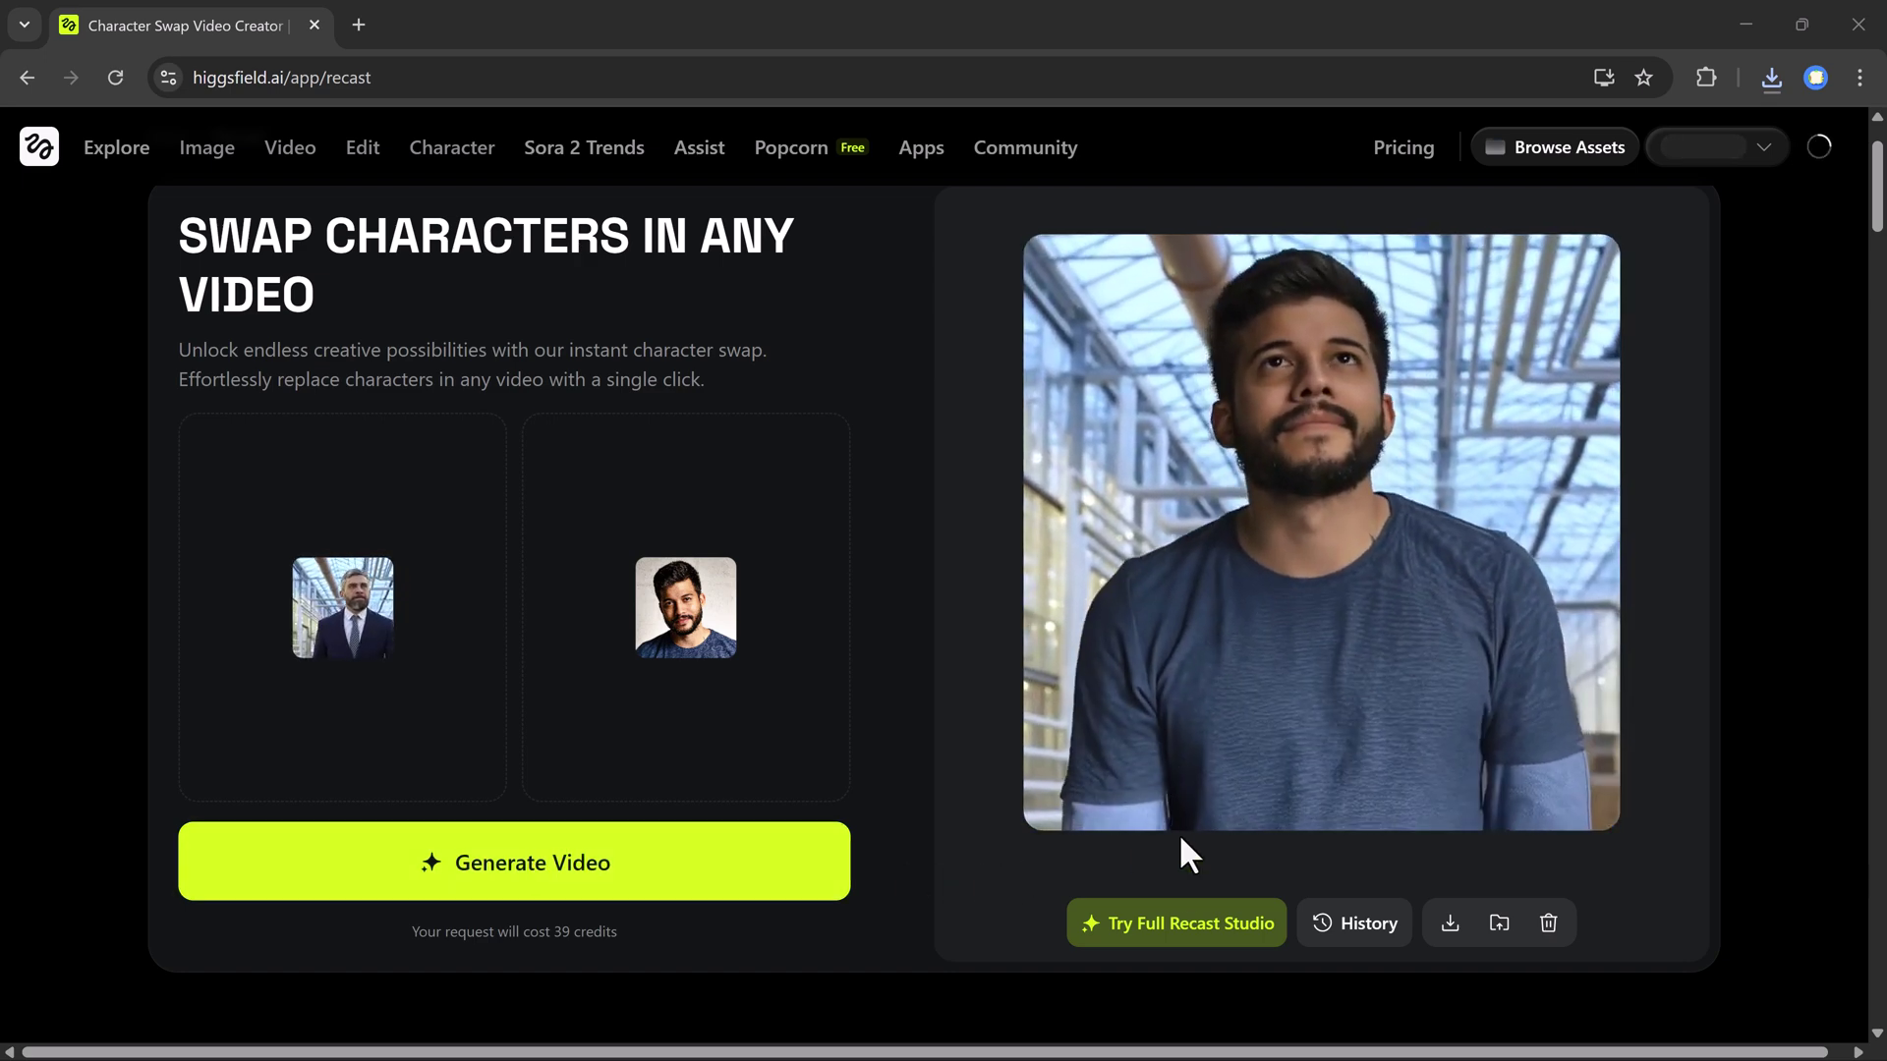
click(1173, 890)
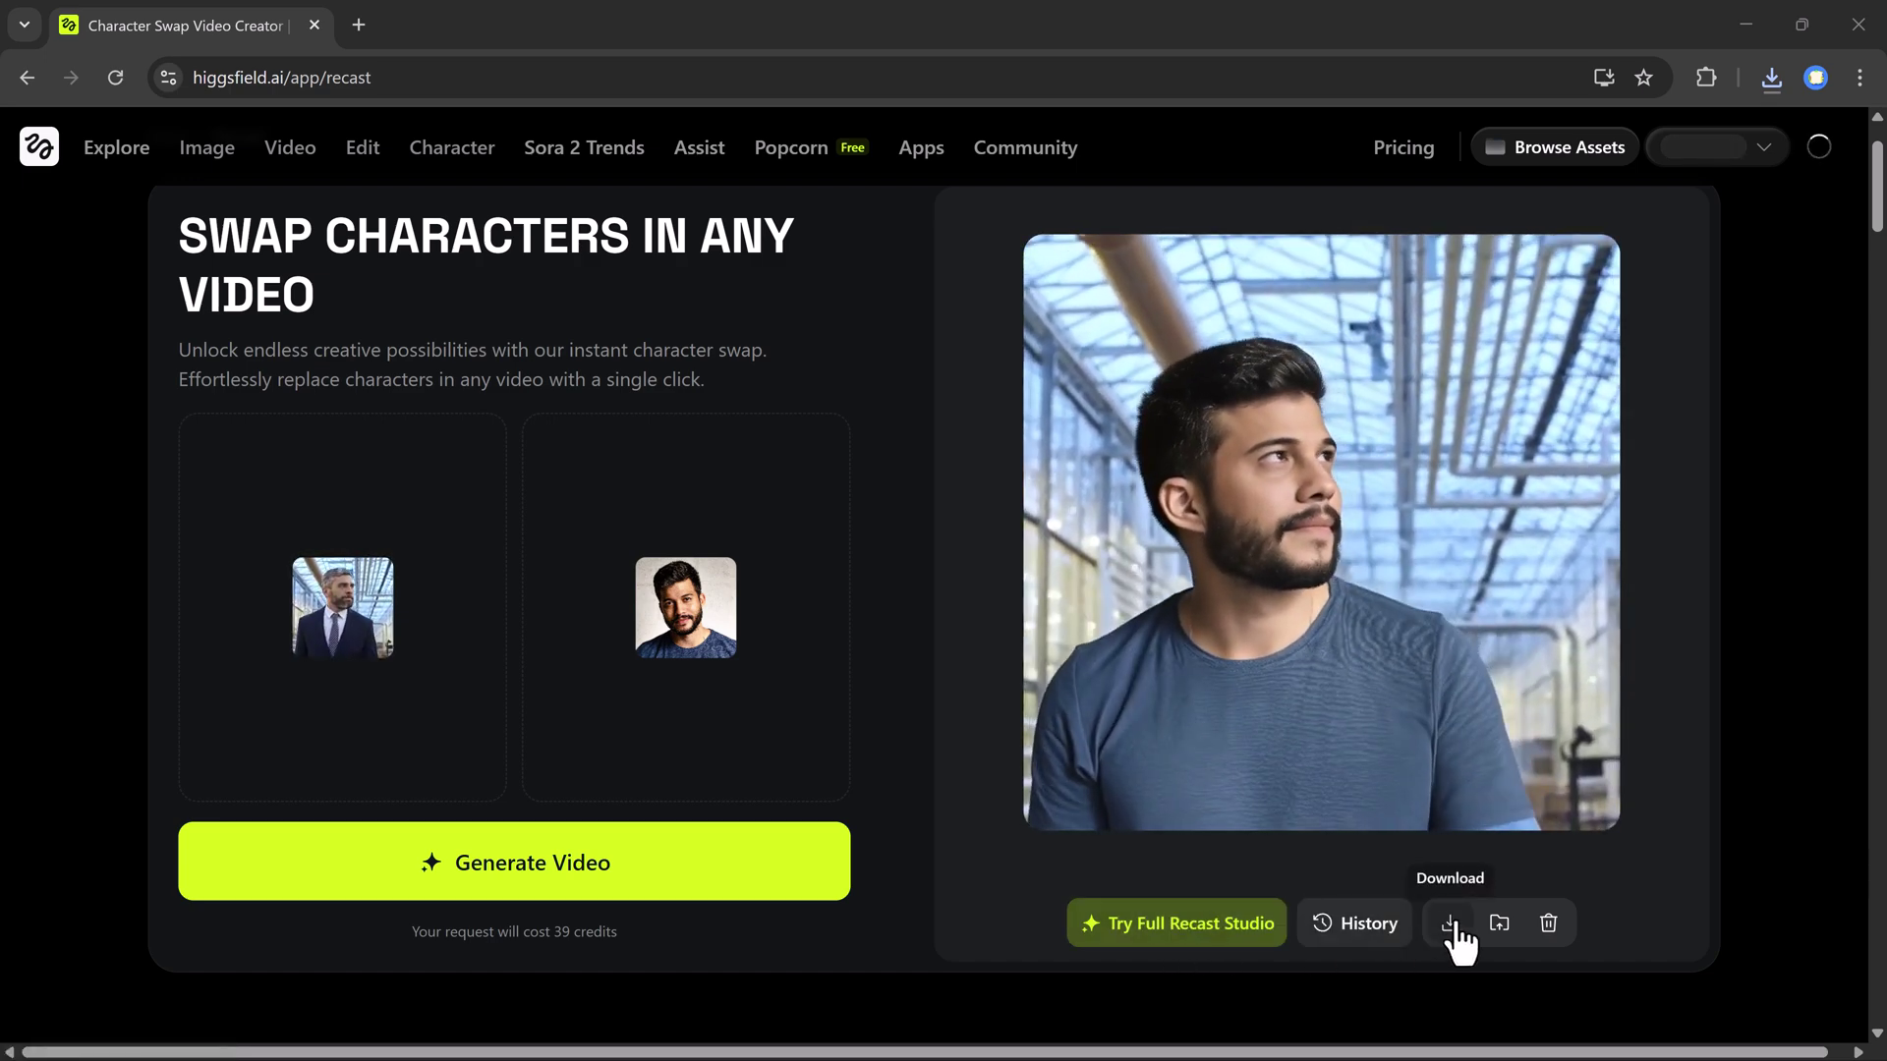
click(1454, 926)
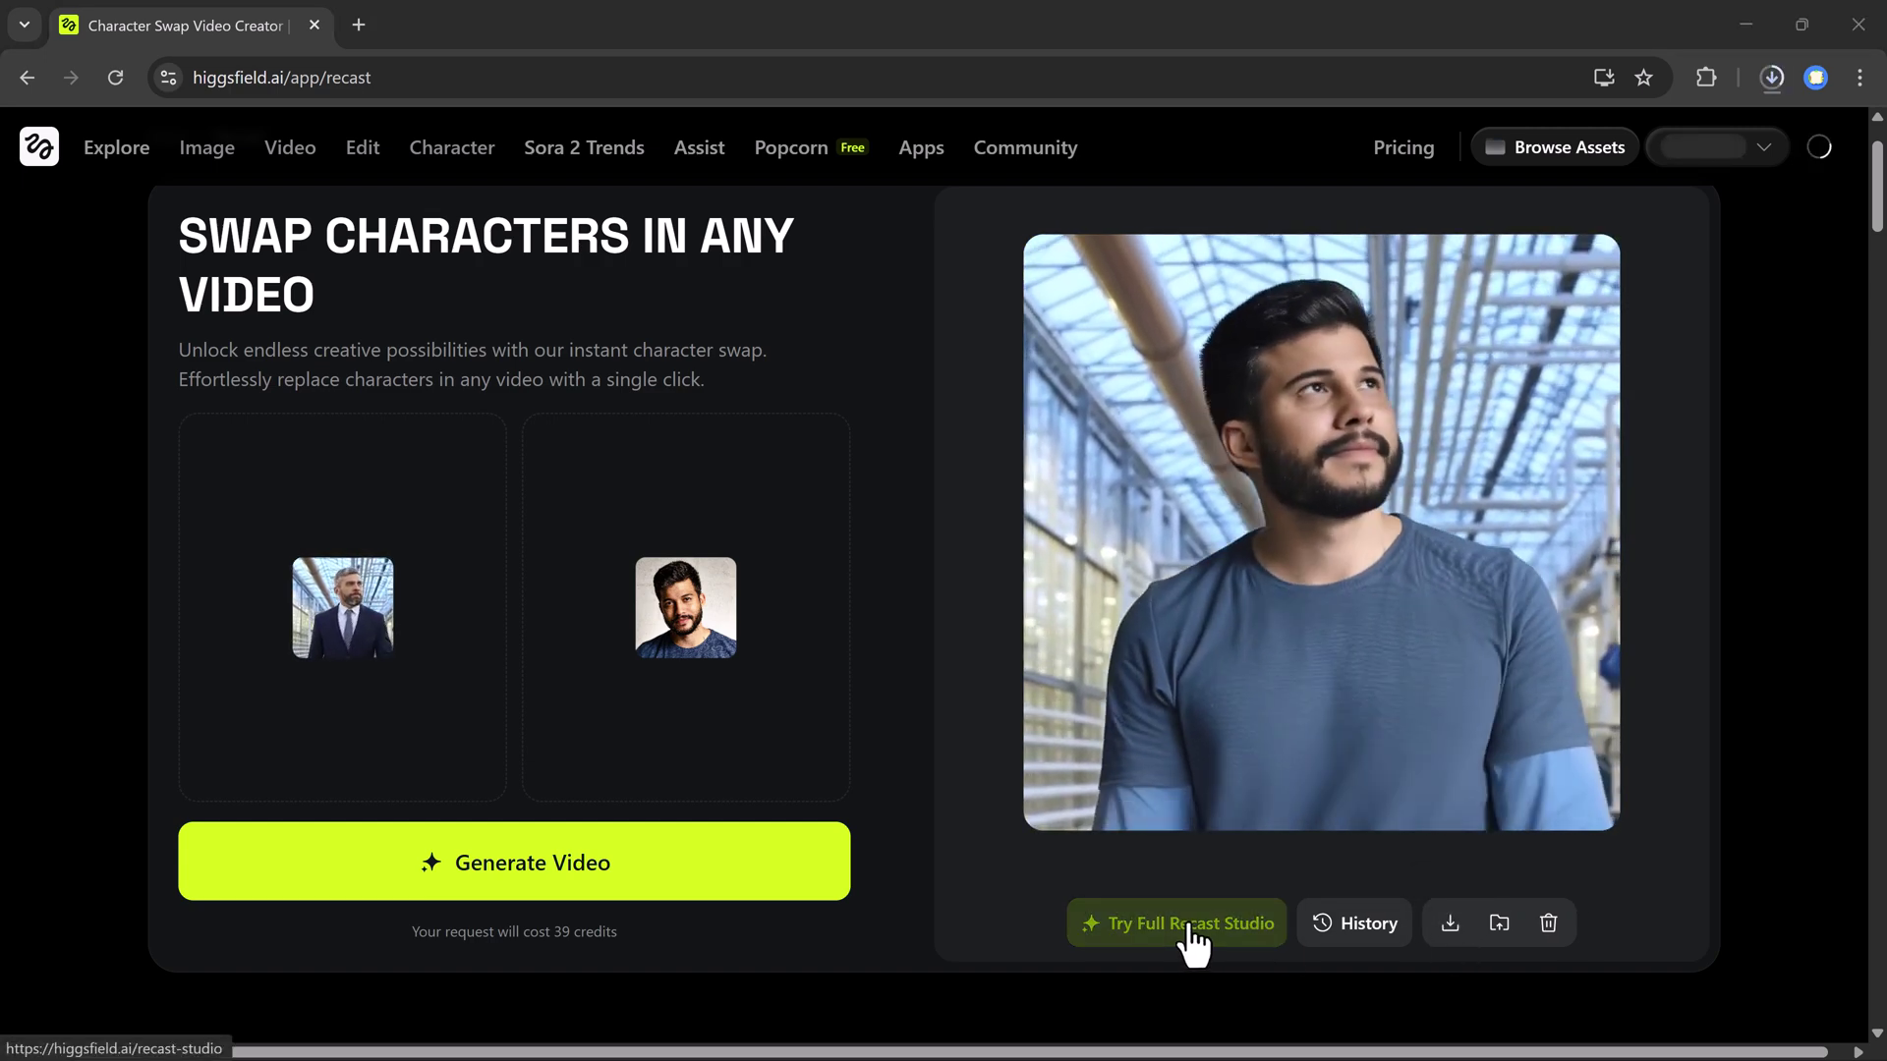
- In the full Recast Studio, pick Plushan from the complete character list as the replacement
click(1189, 926)
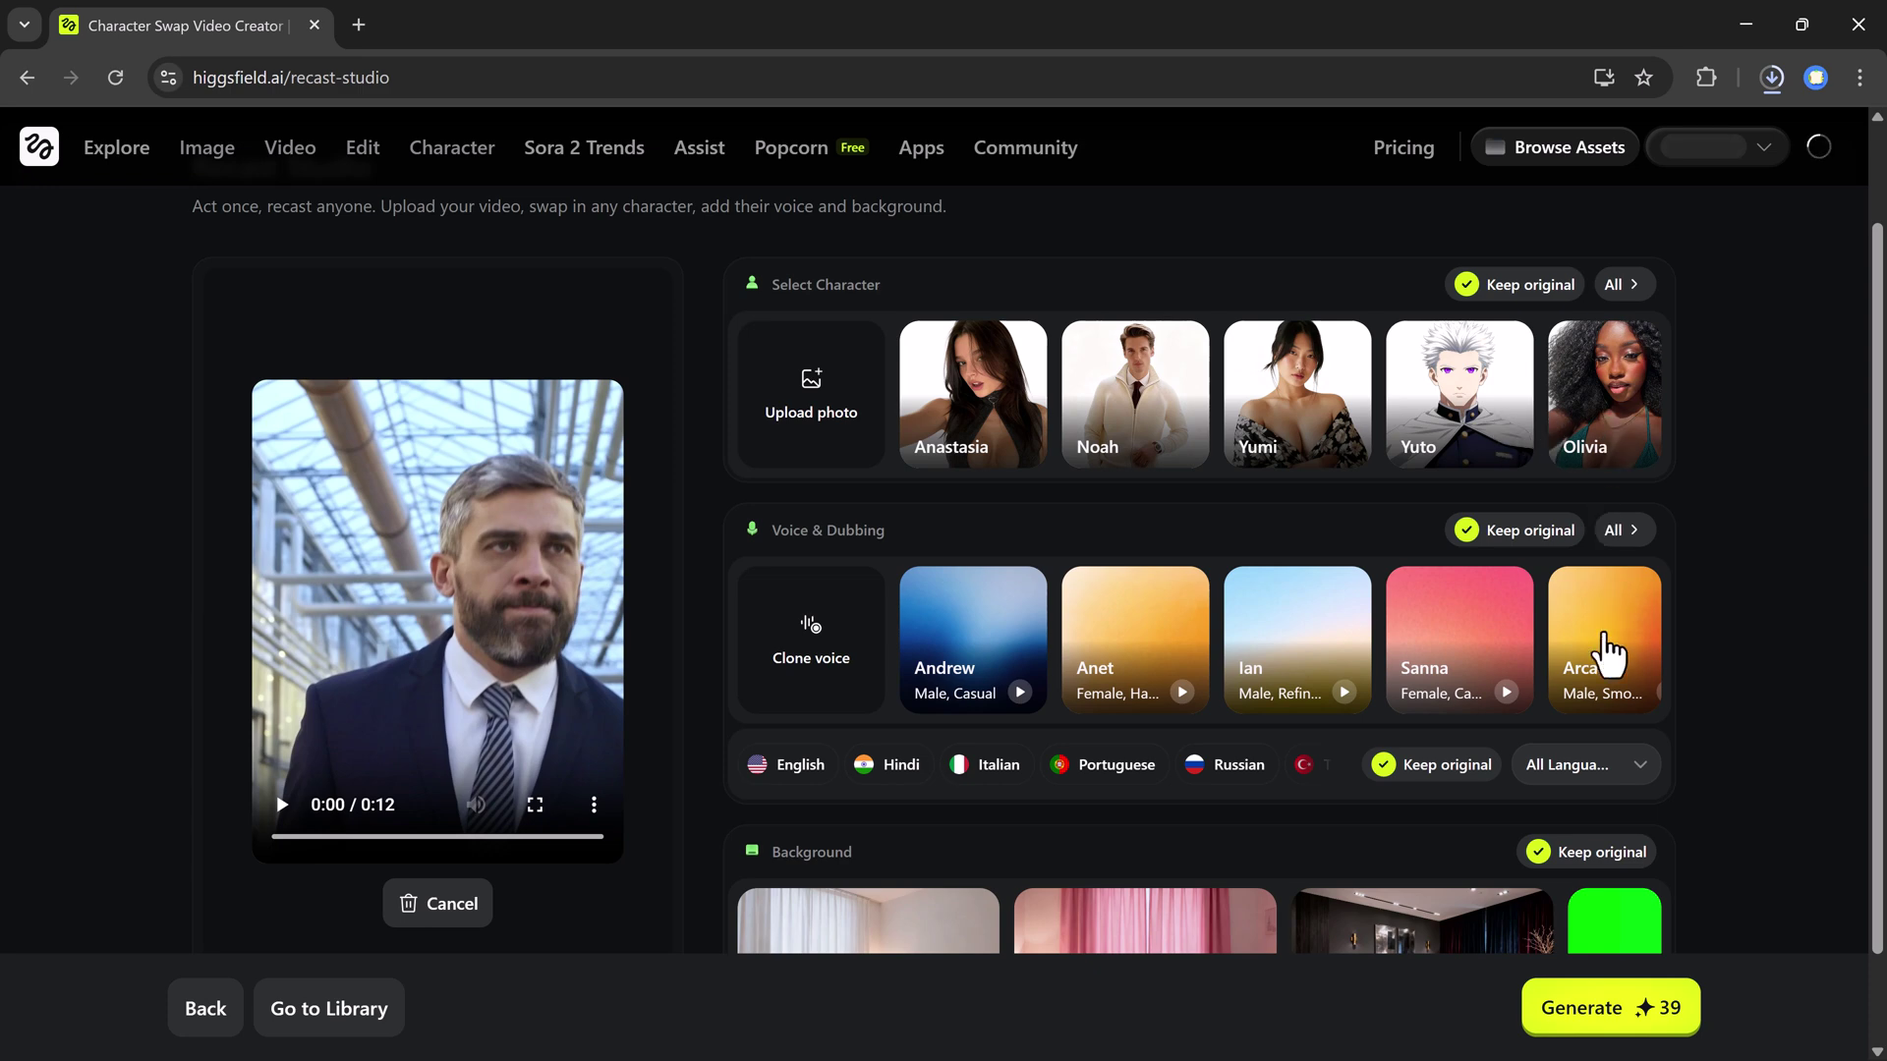
click(1621, 288)
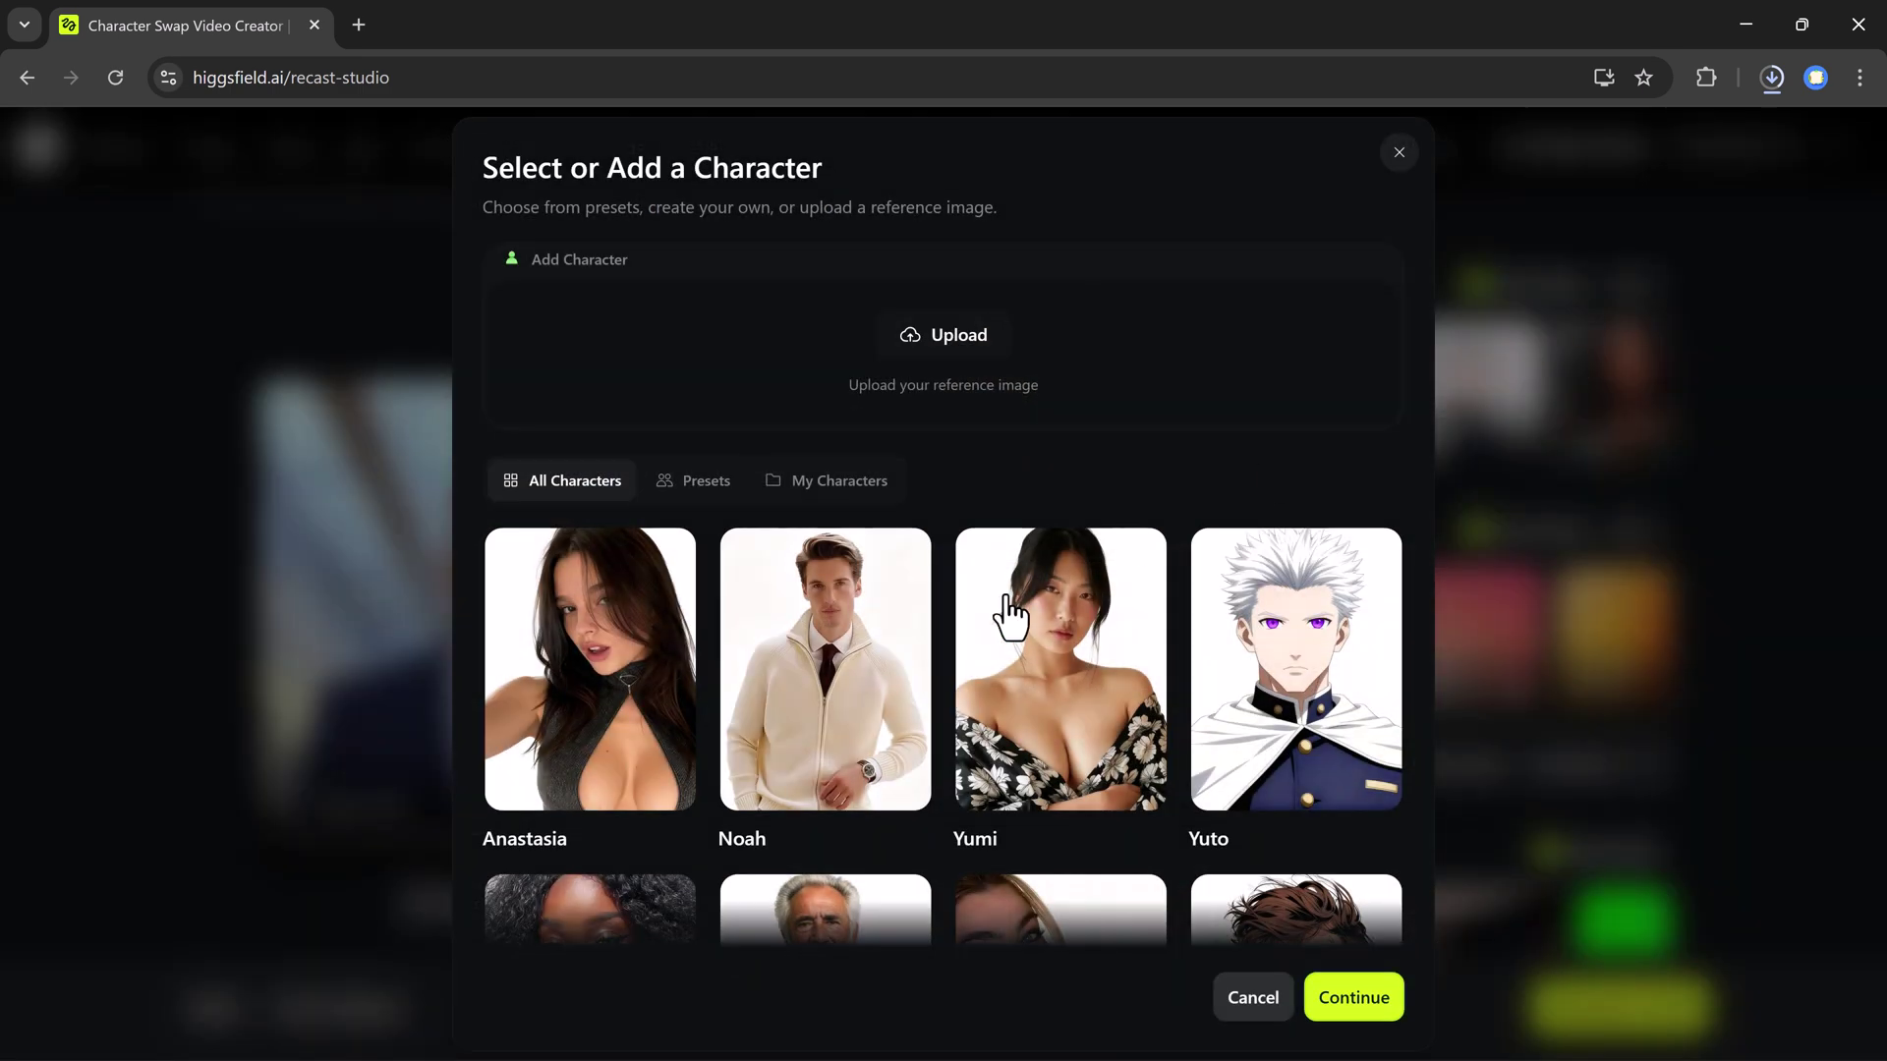
scroll(992, 664, down, 3)
scroll(990, 685, down, 3)
scroll(991, 705, down, 3)
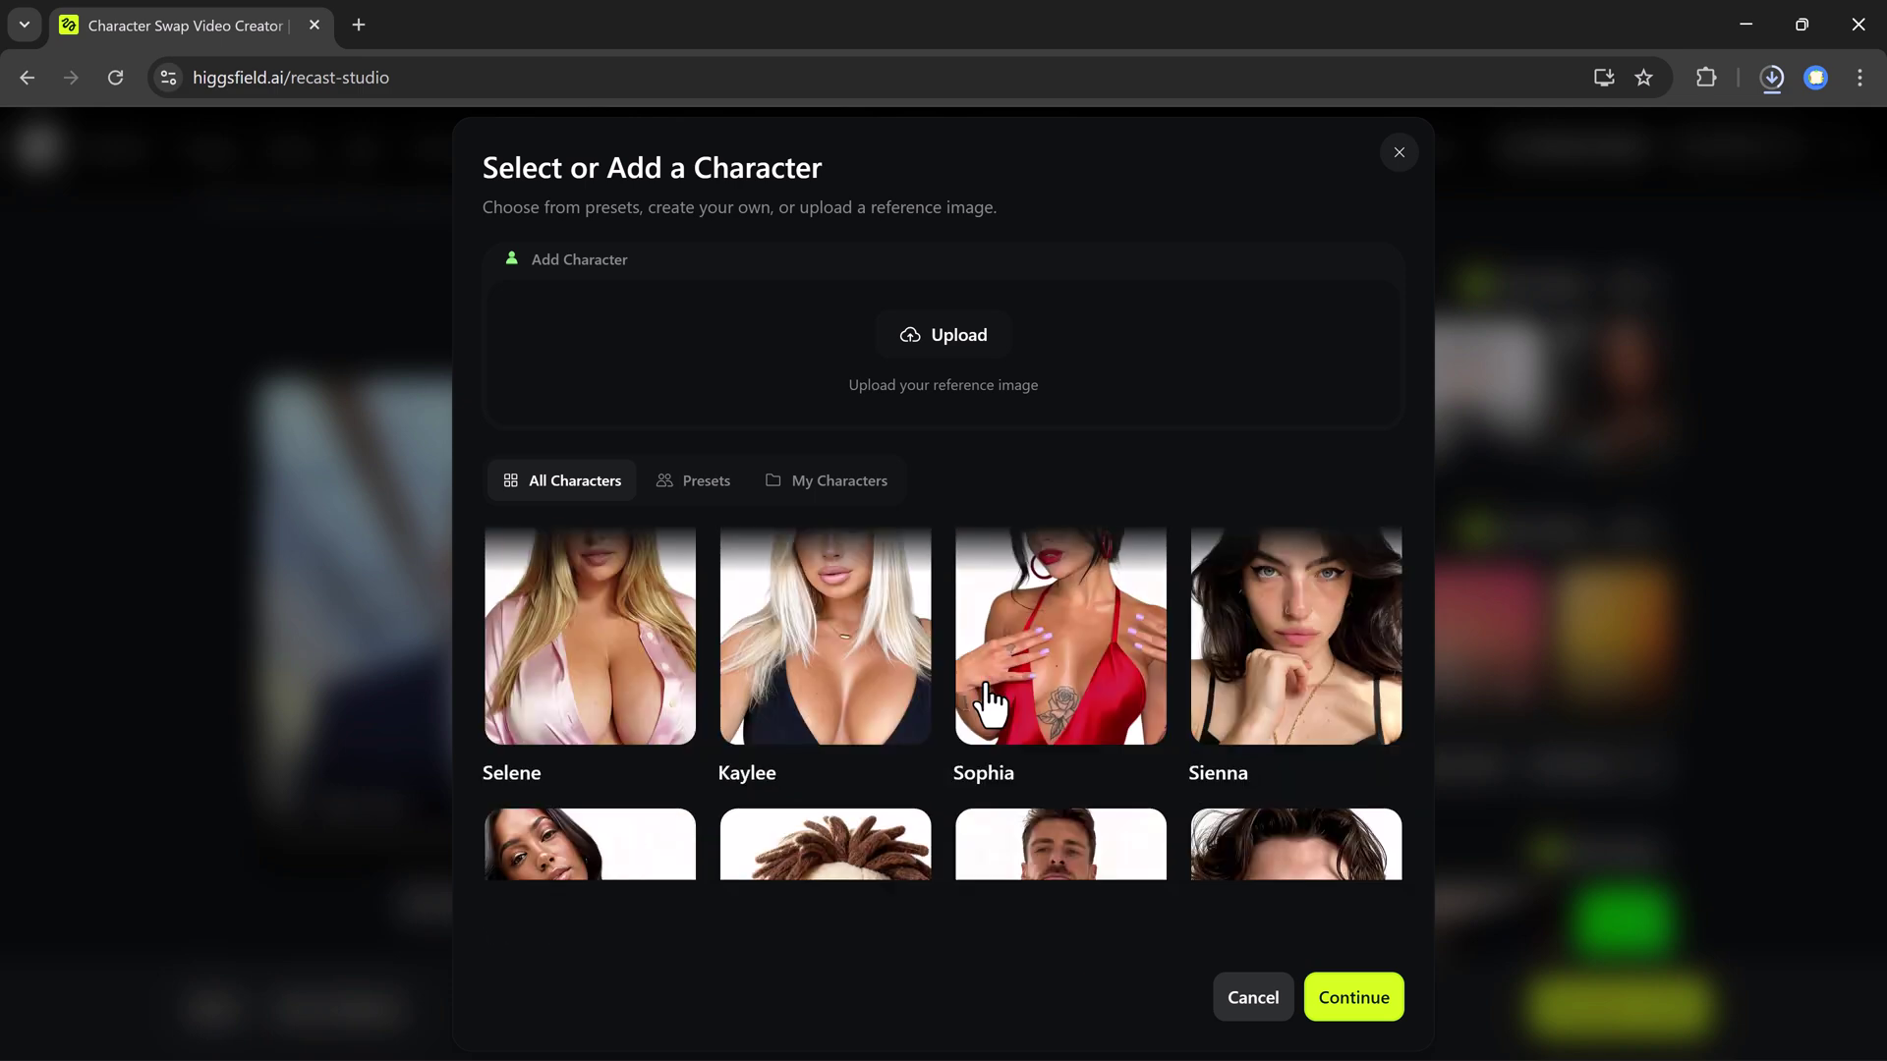
scroll(992, 705, down, 1)
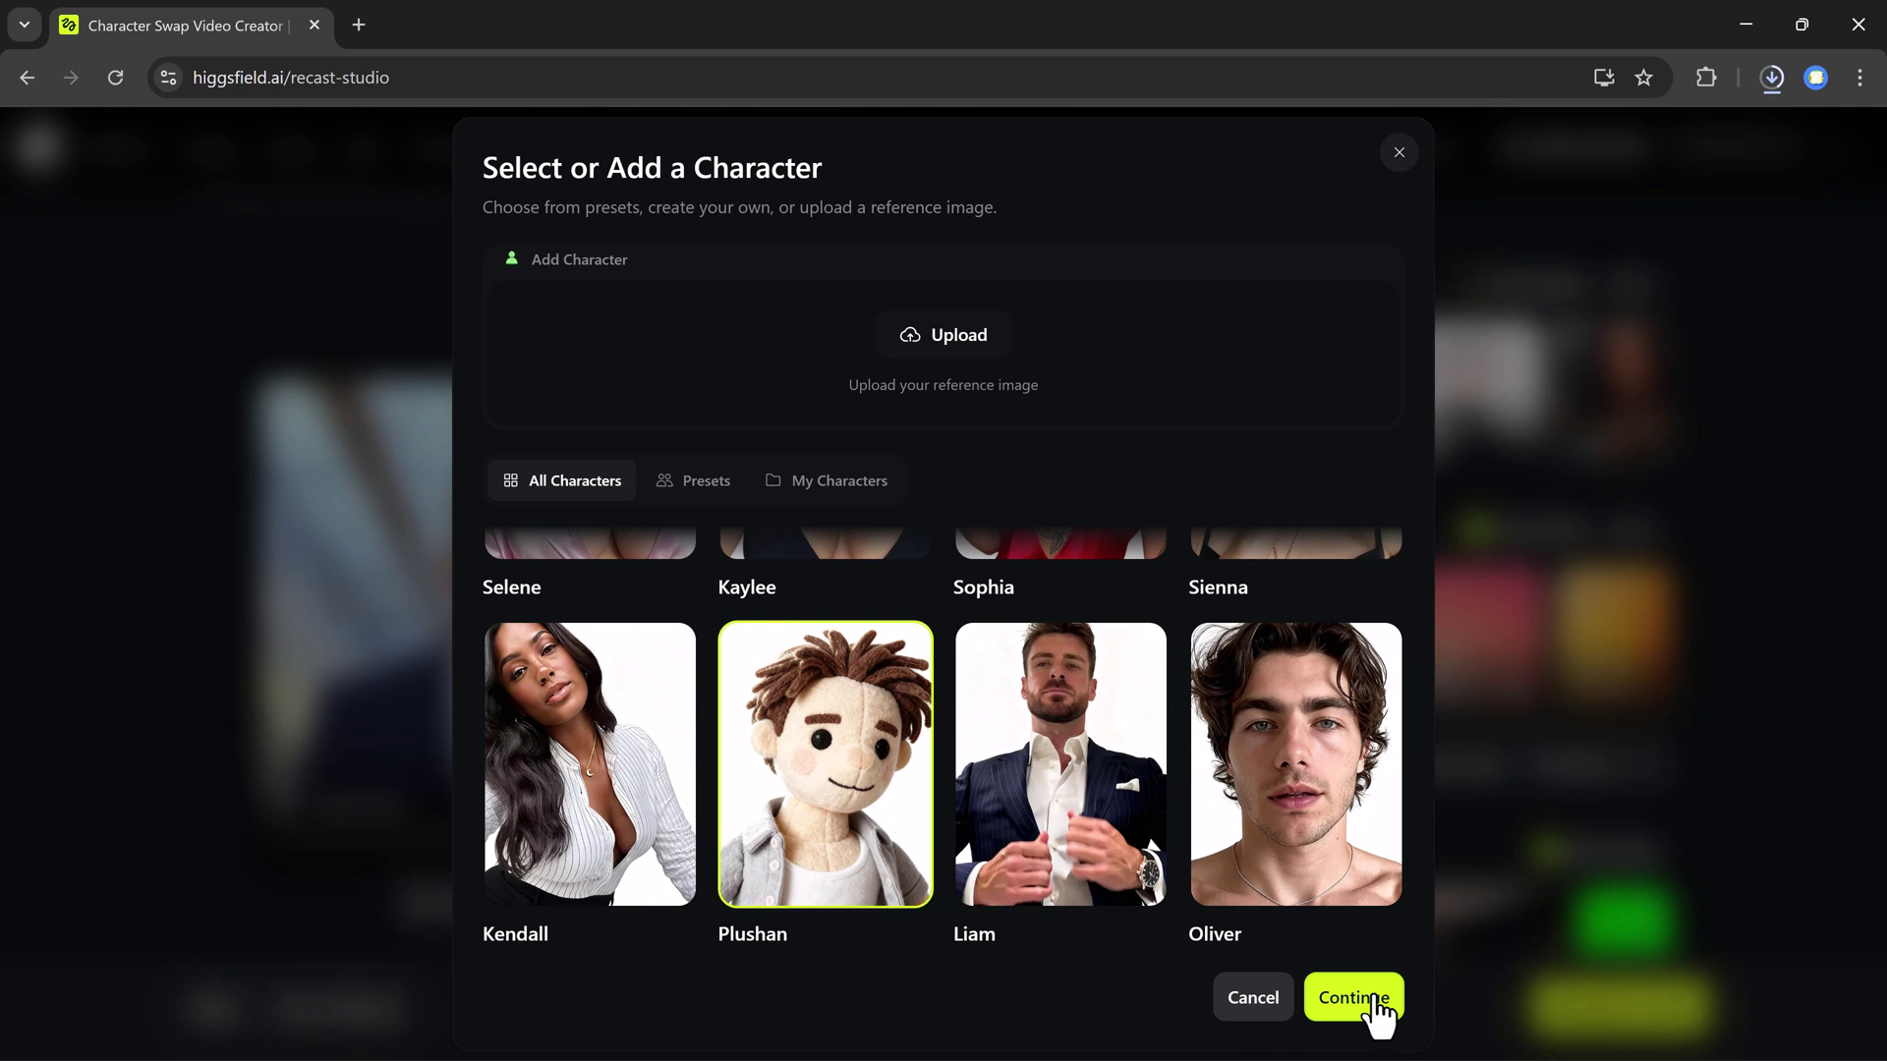
click(1346, 995)
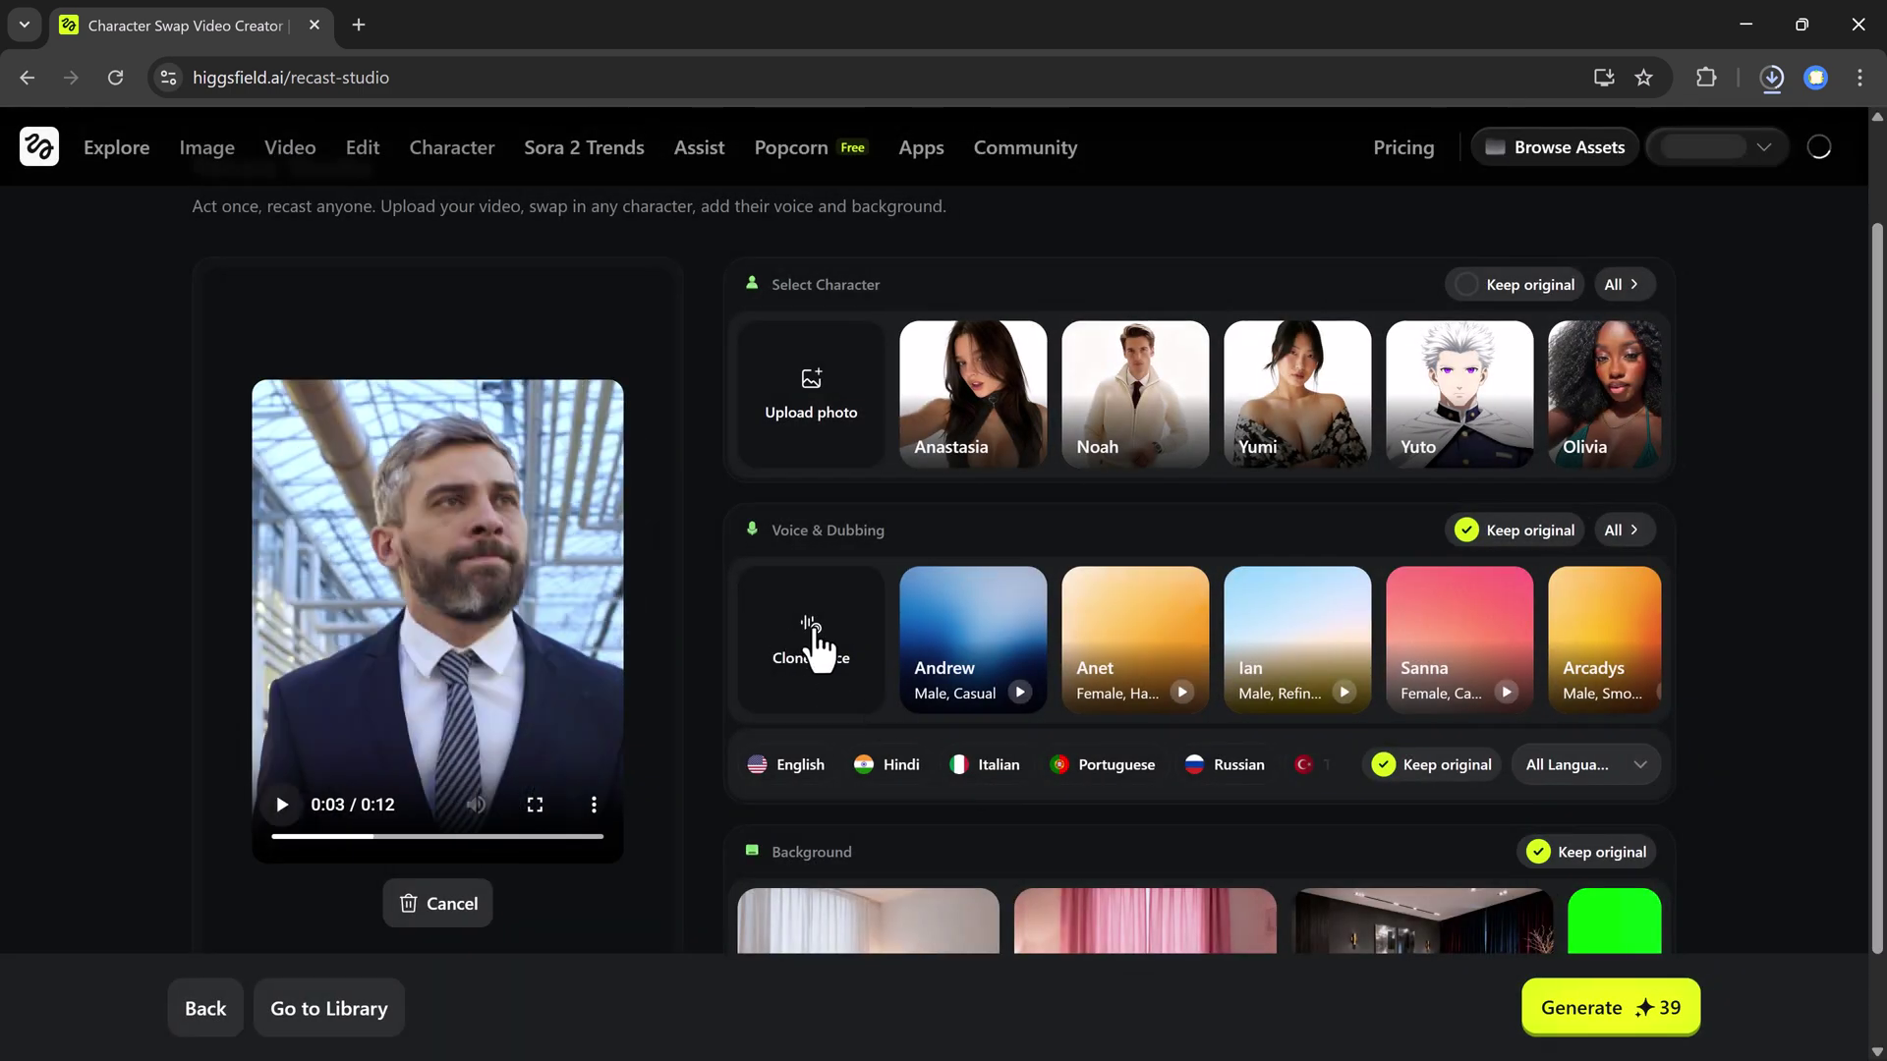
- Preview the Andrew, Anet and Arcadys preset voices, then confirm Arcadys as the voice
click(814, 644)
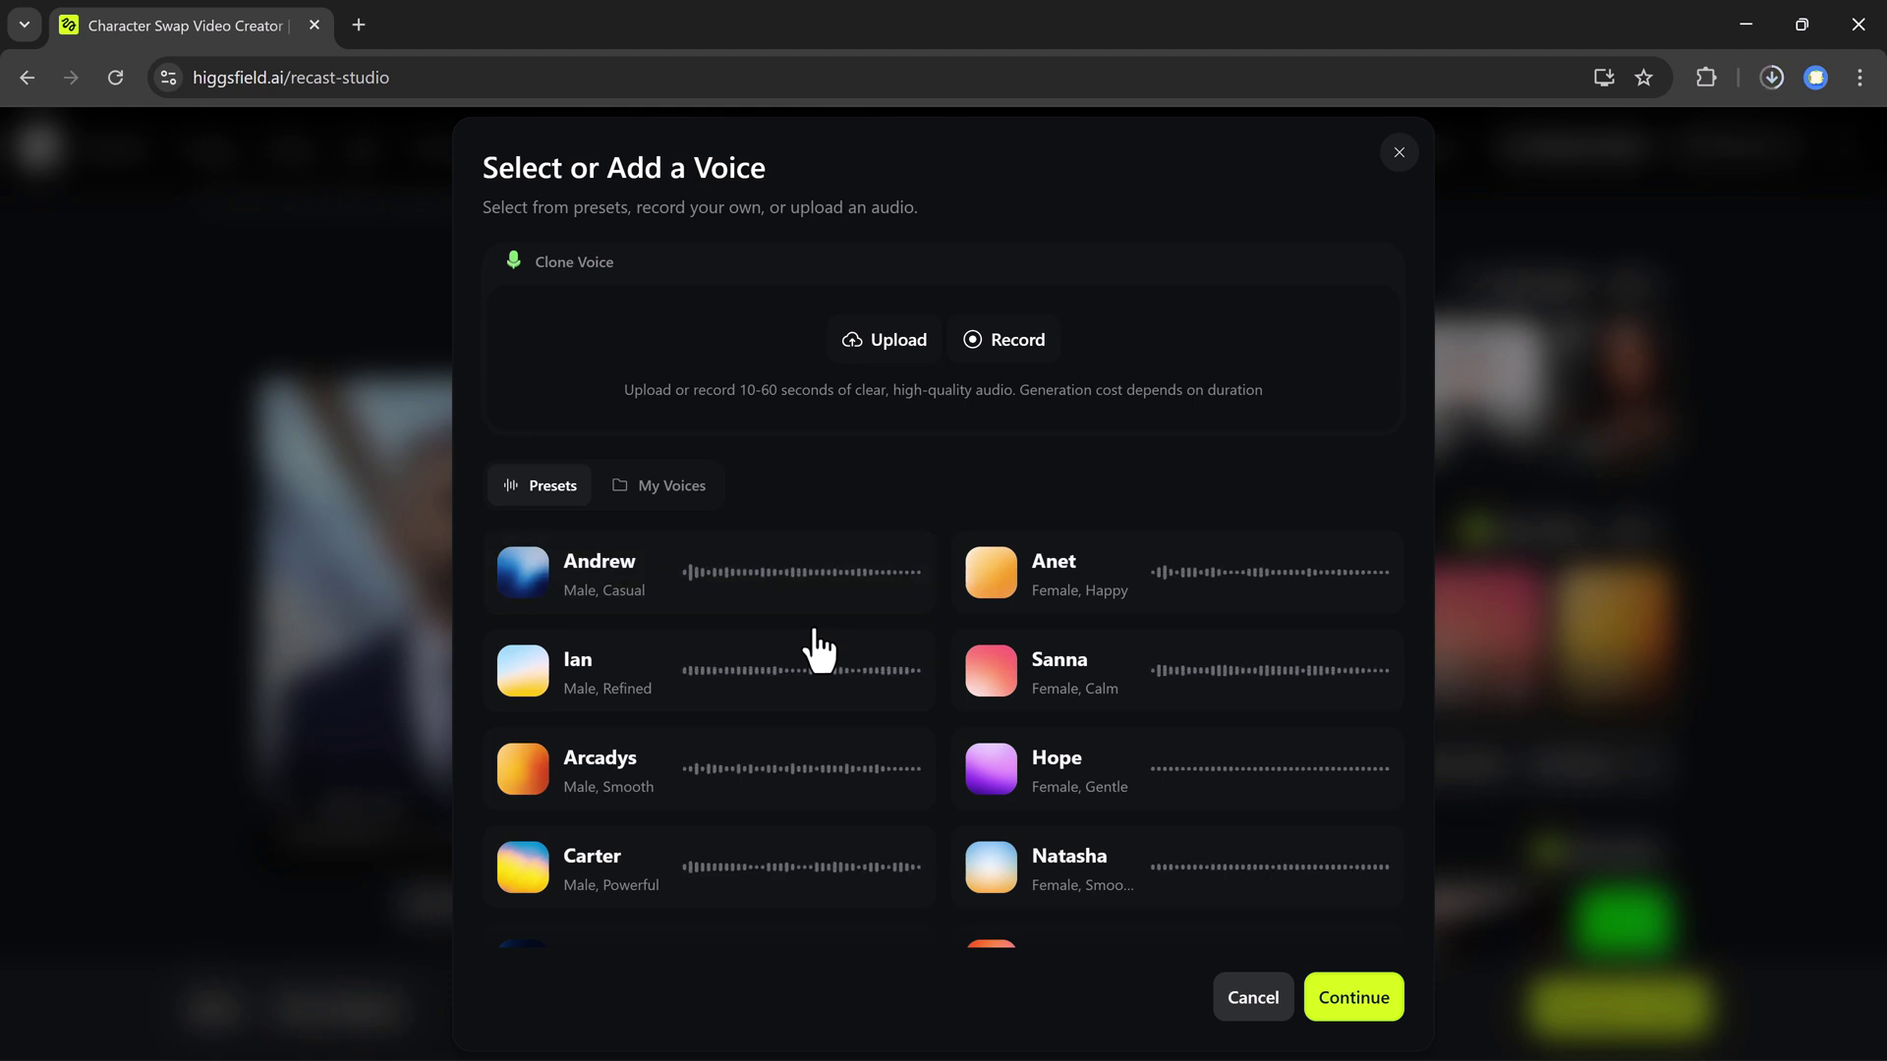
click(520, 571)
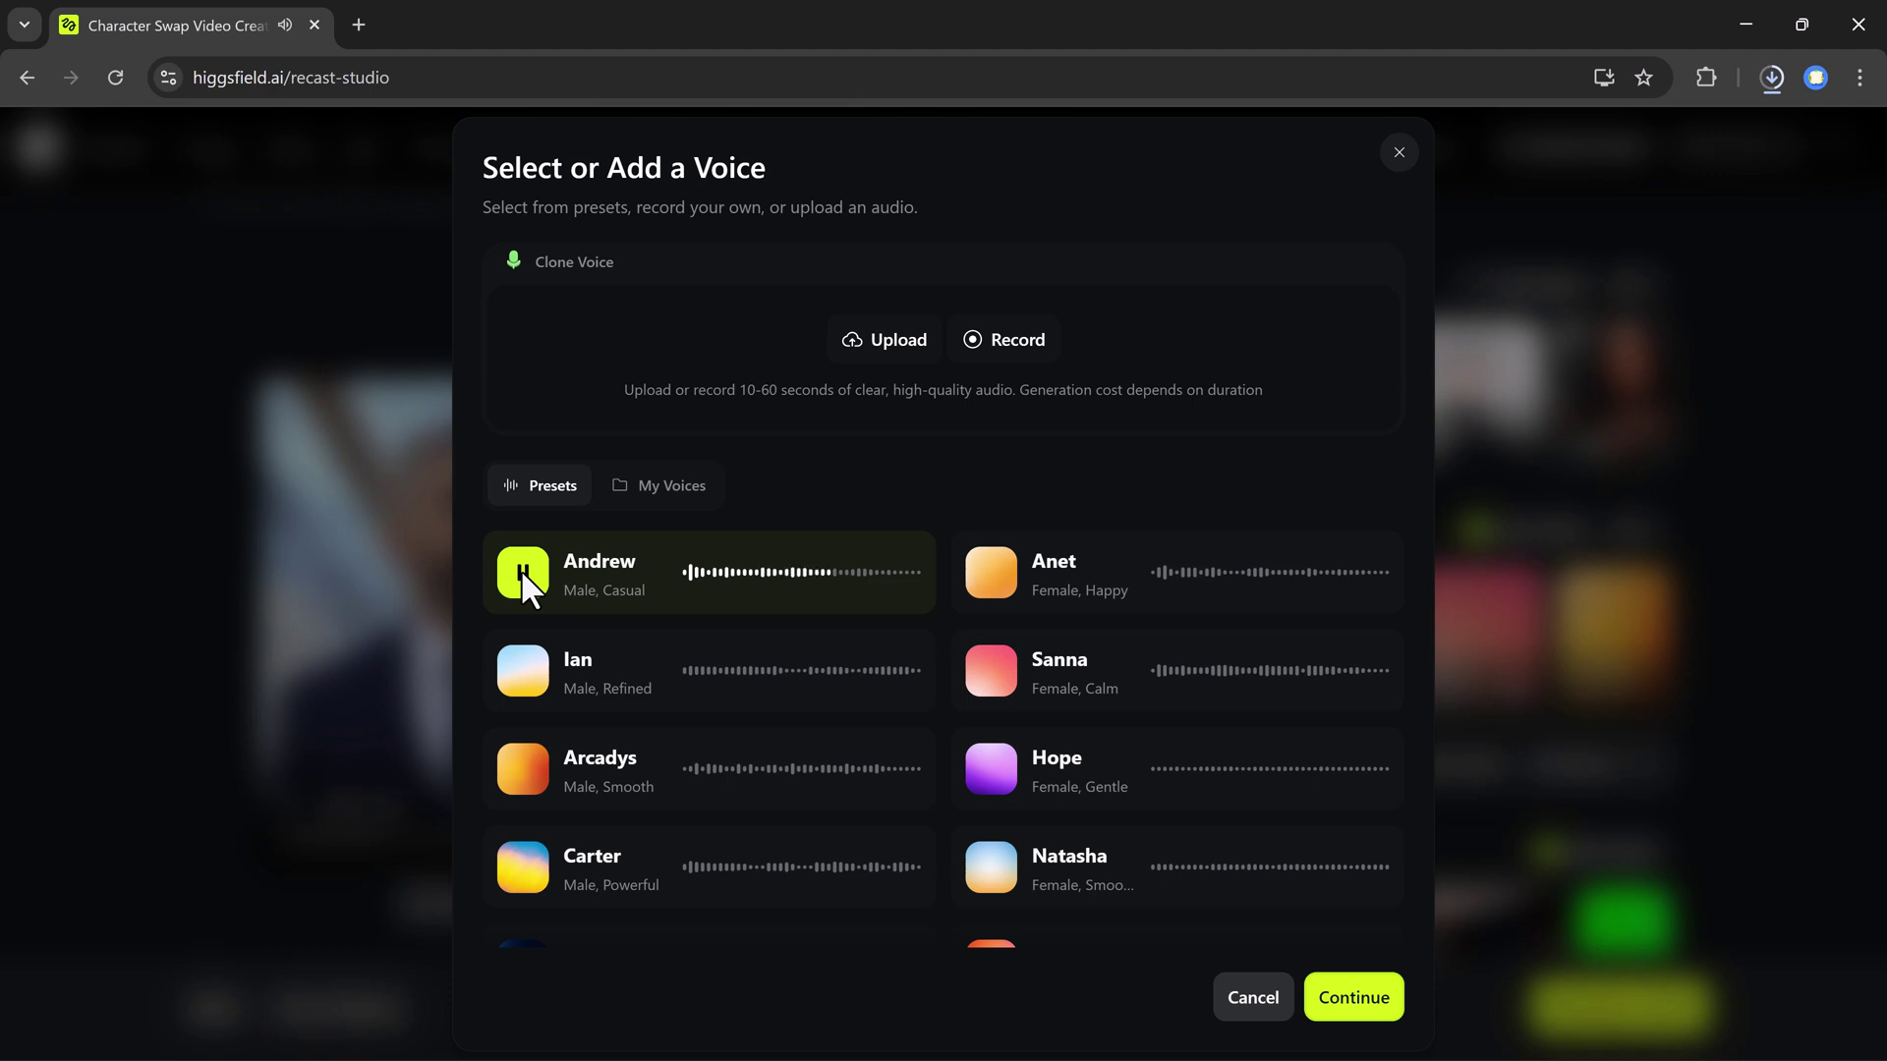
click(988, 576)
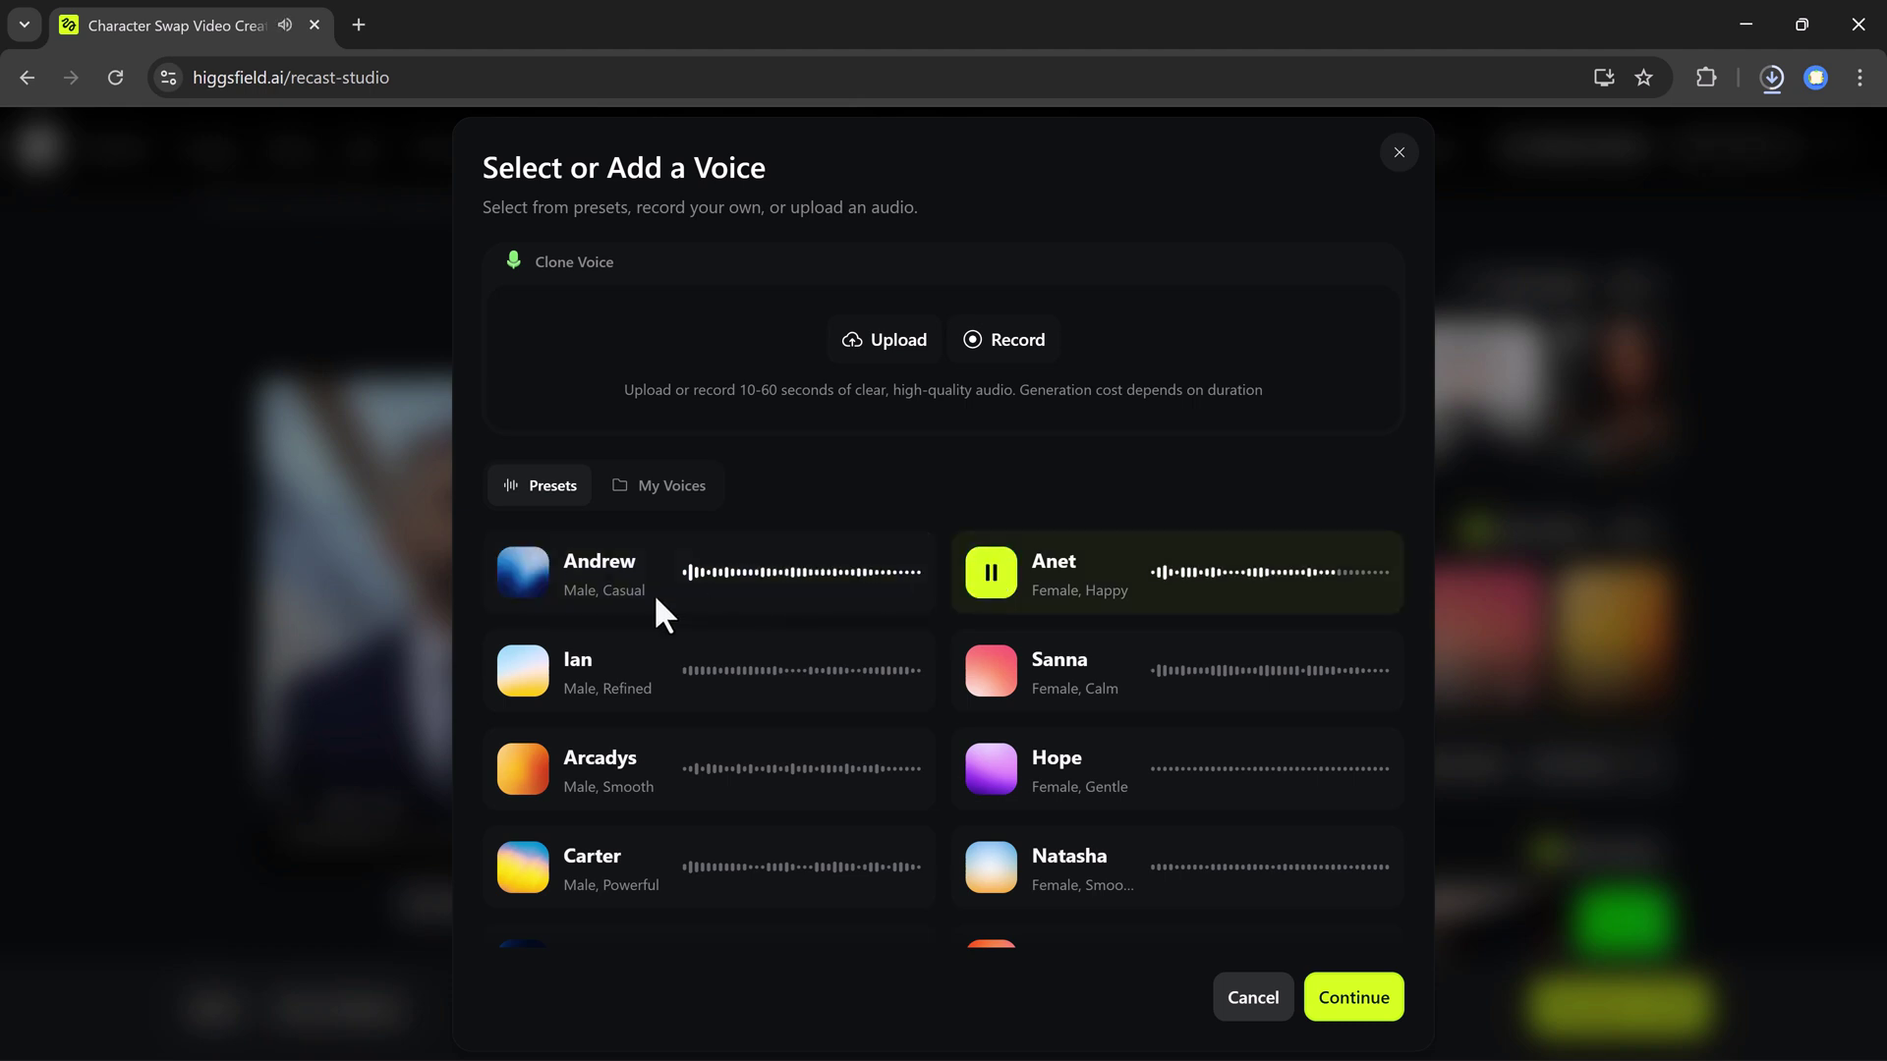
scroll(654, 593, down, 1)
click(520, 610)
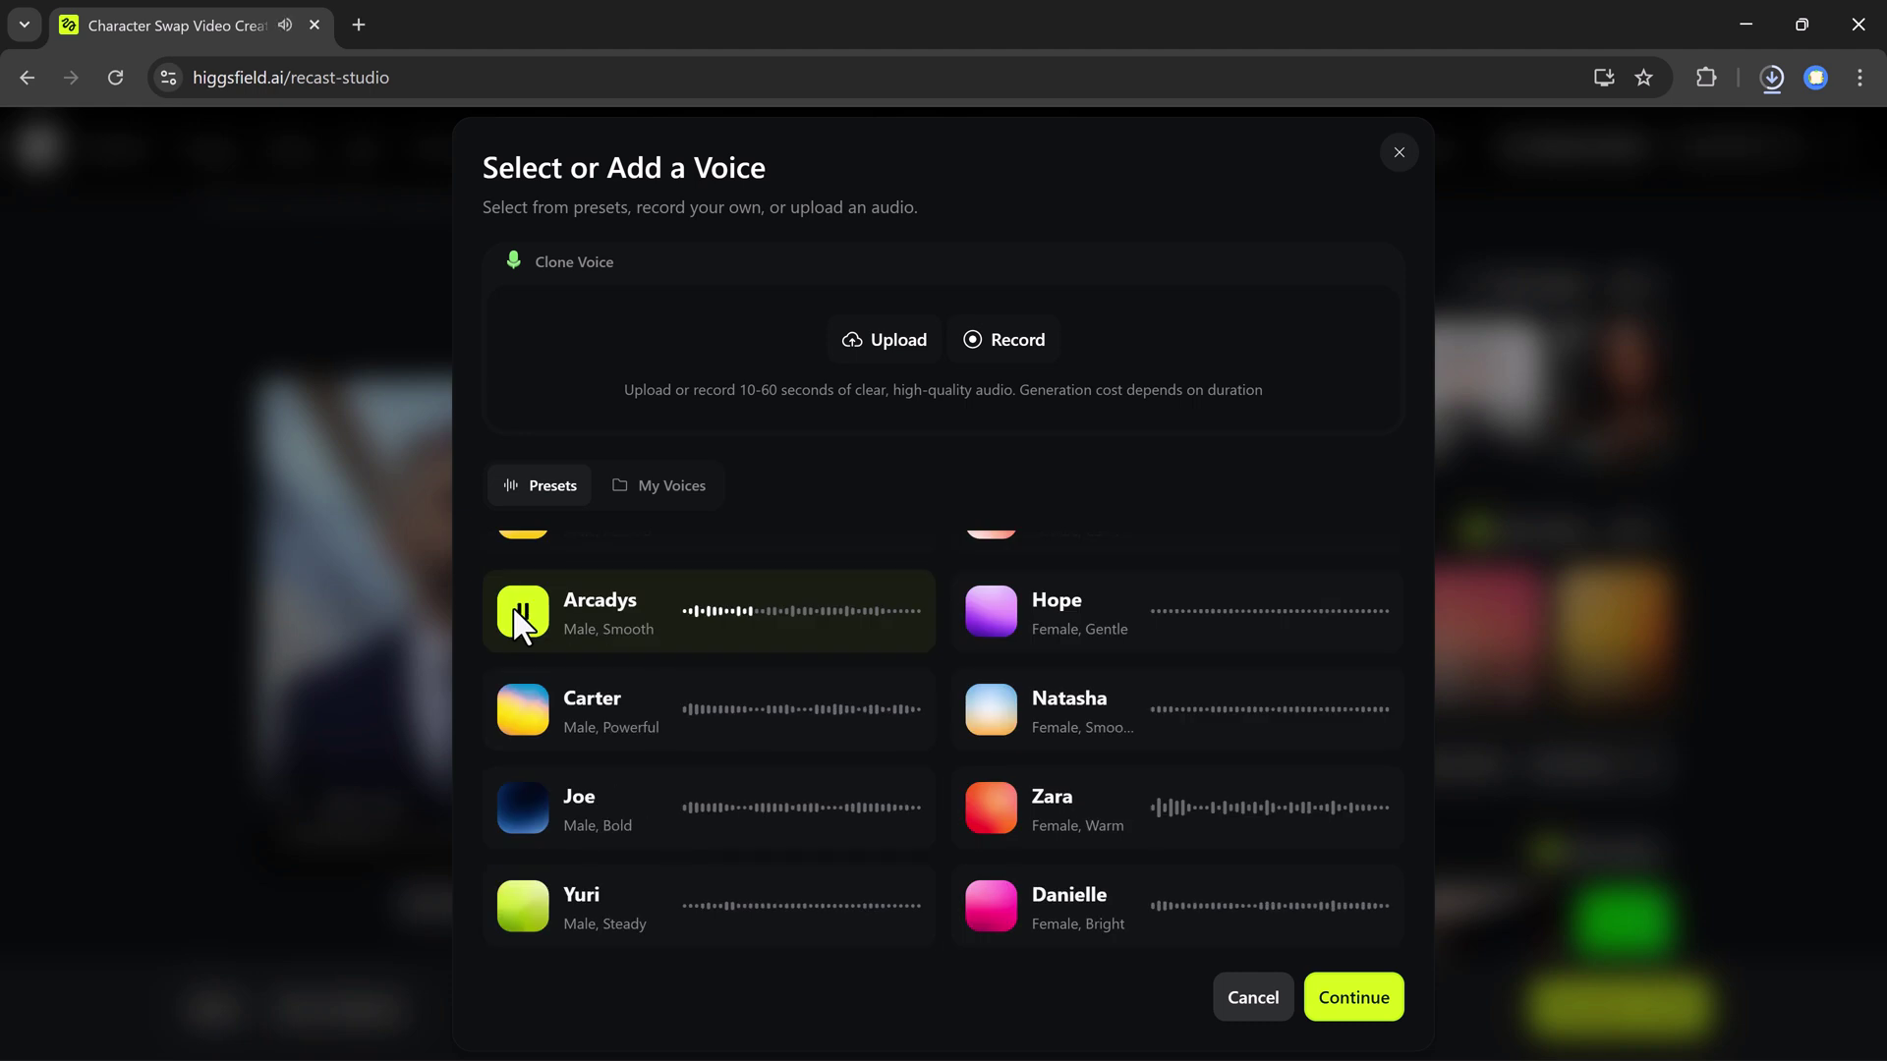
click(518, 617)
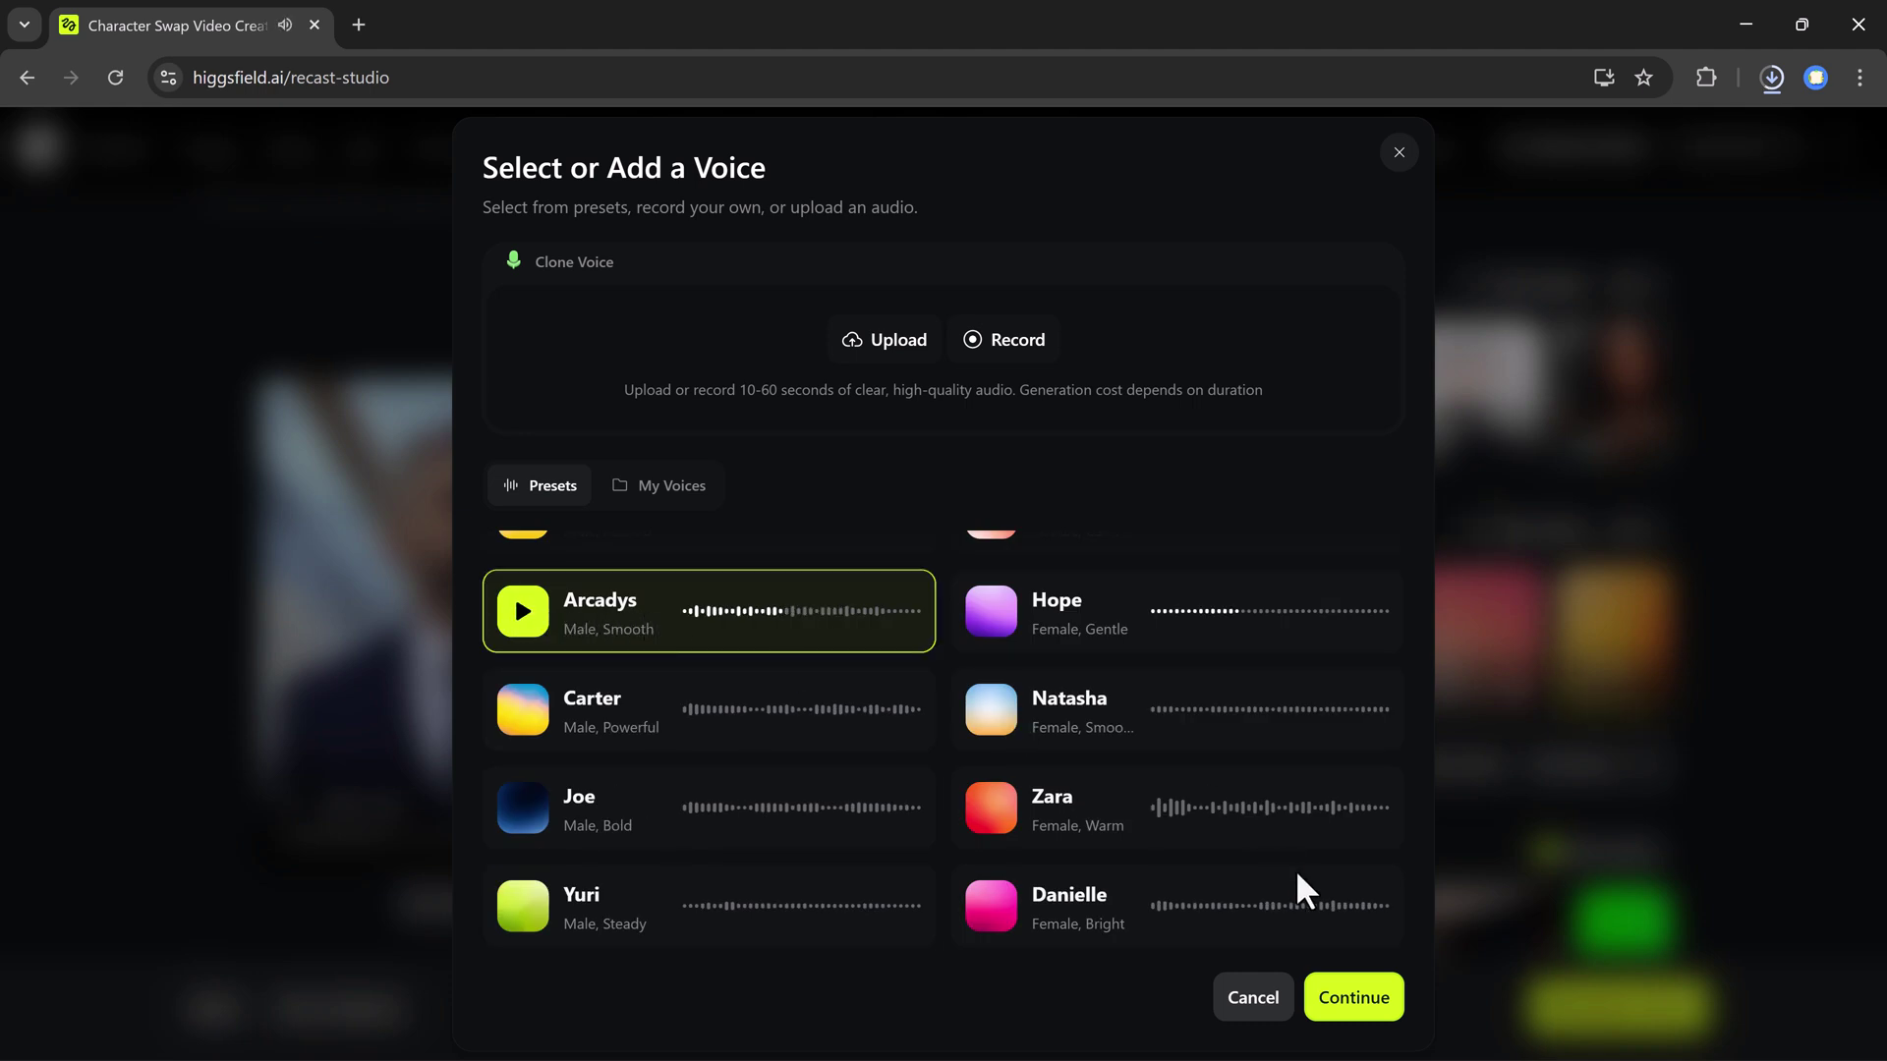
click(1344, 1002)
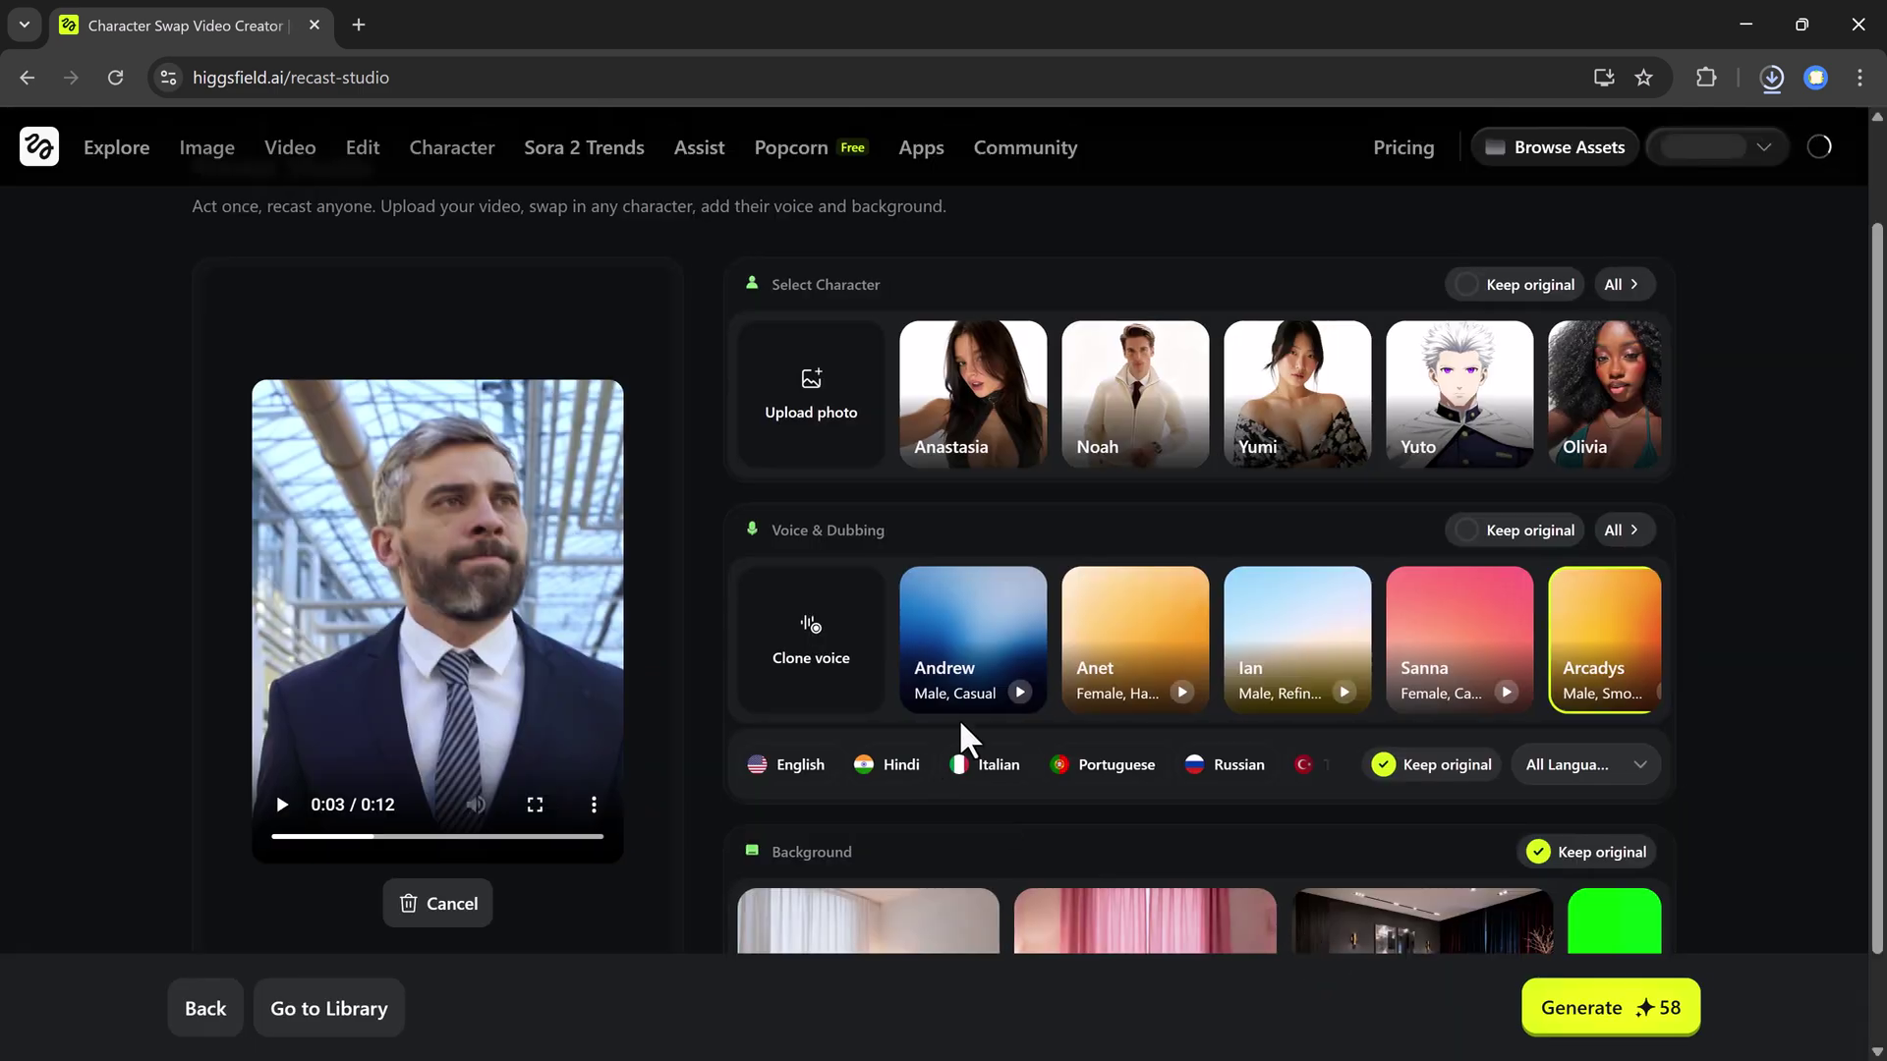
scroll(976, 725, down, 1)
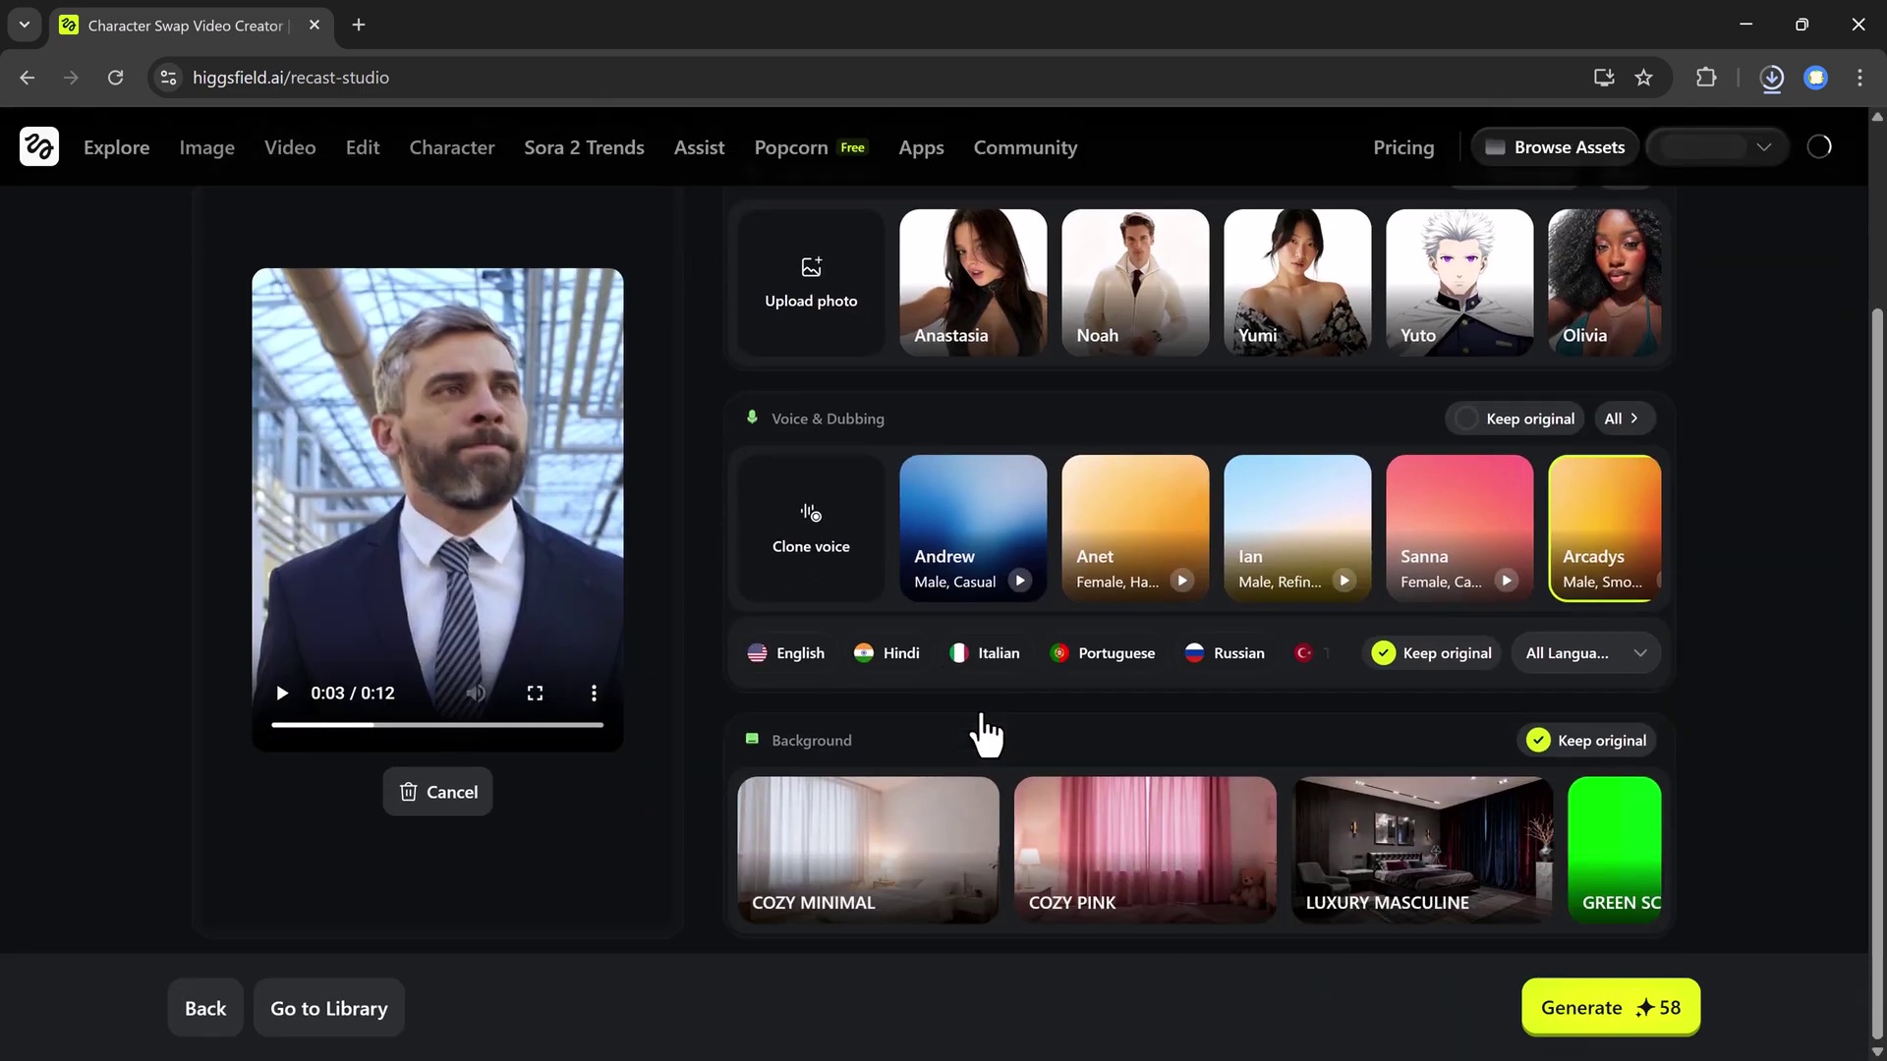
click(1622, 655)
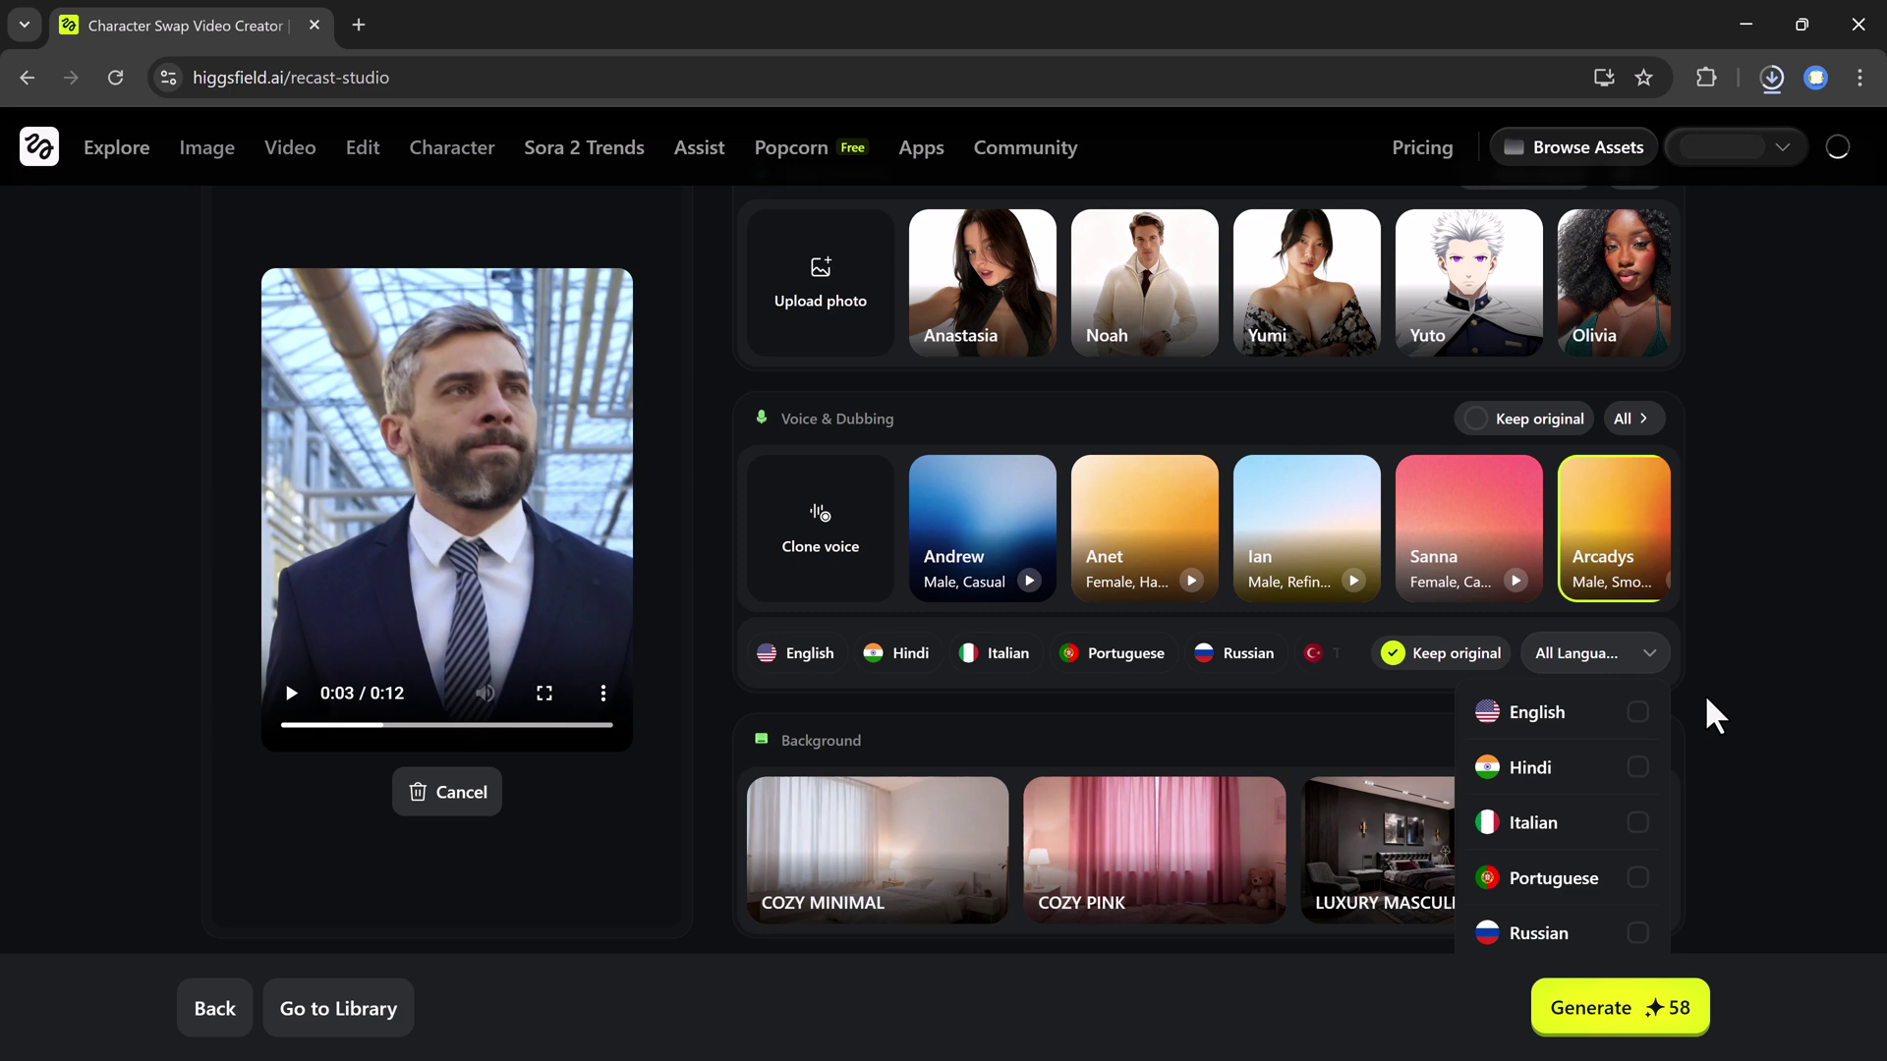
click(1709, 716)
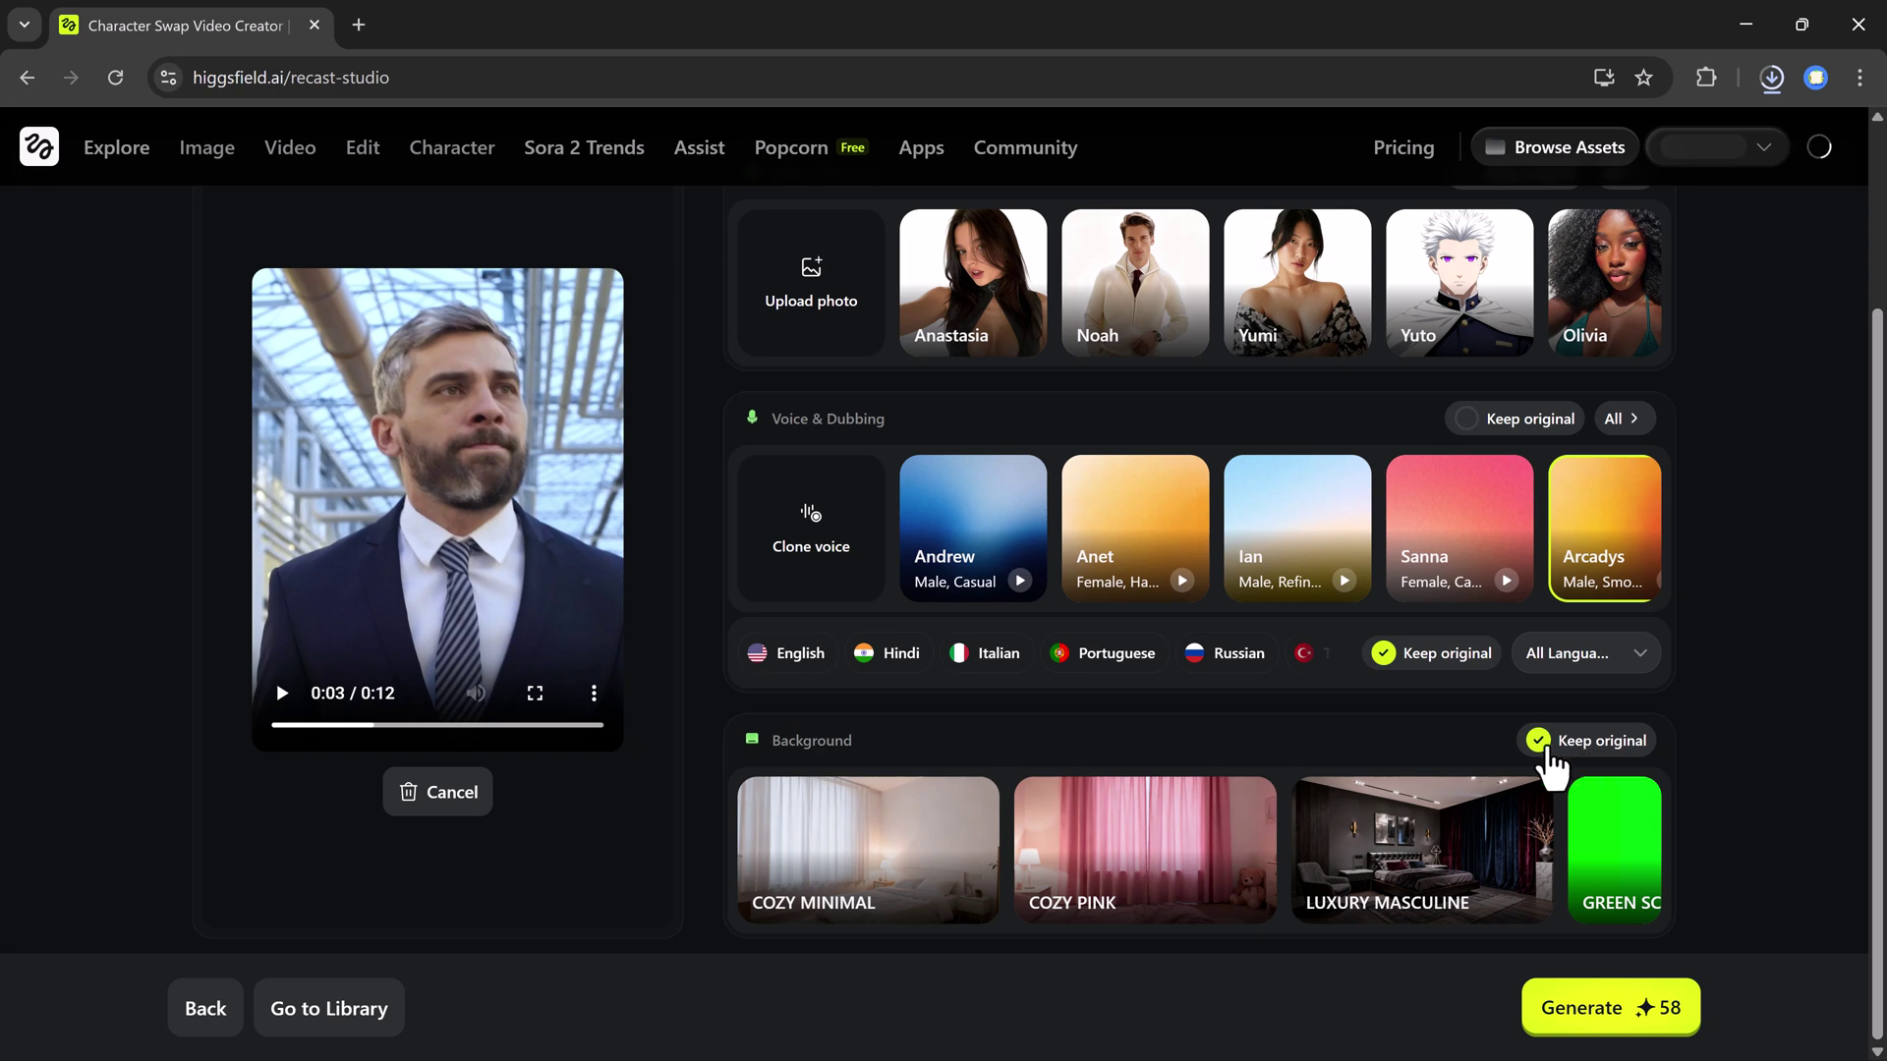
- Start generating the Plushan recast video with the Arcadys voice
click(1589, 1028)
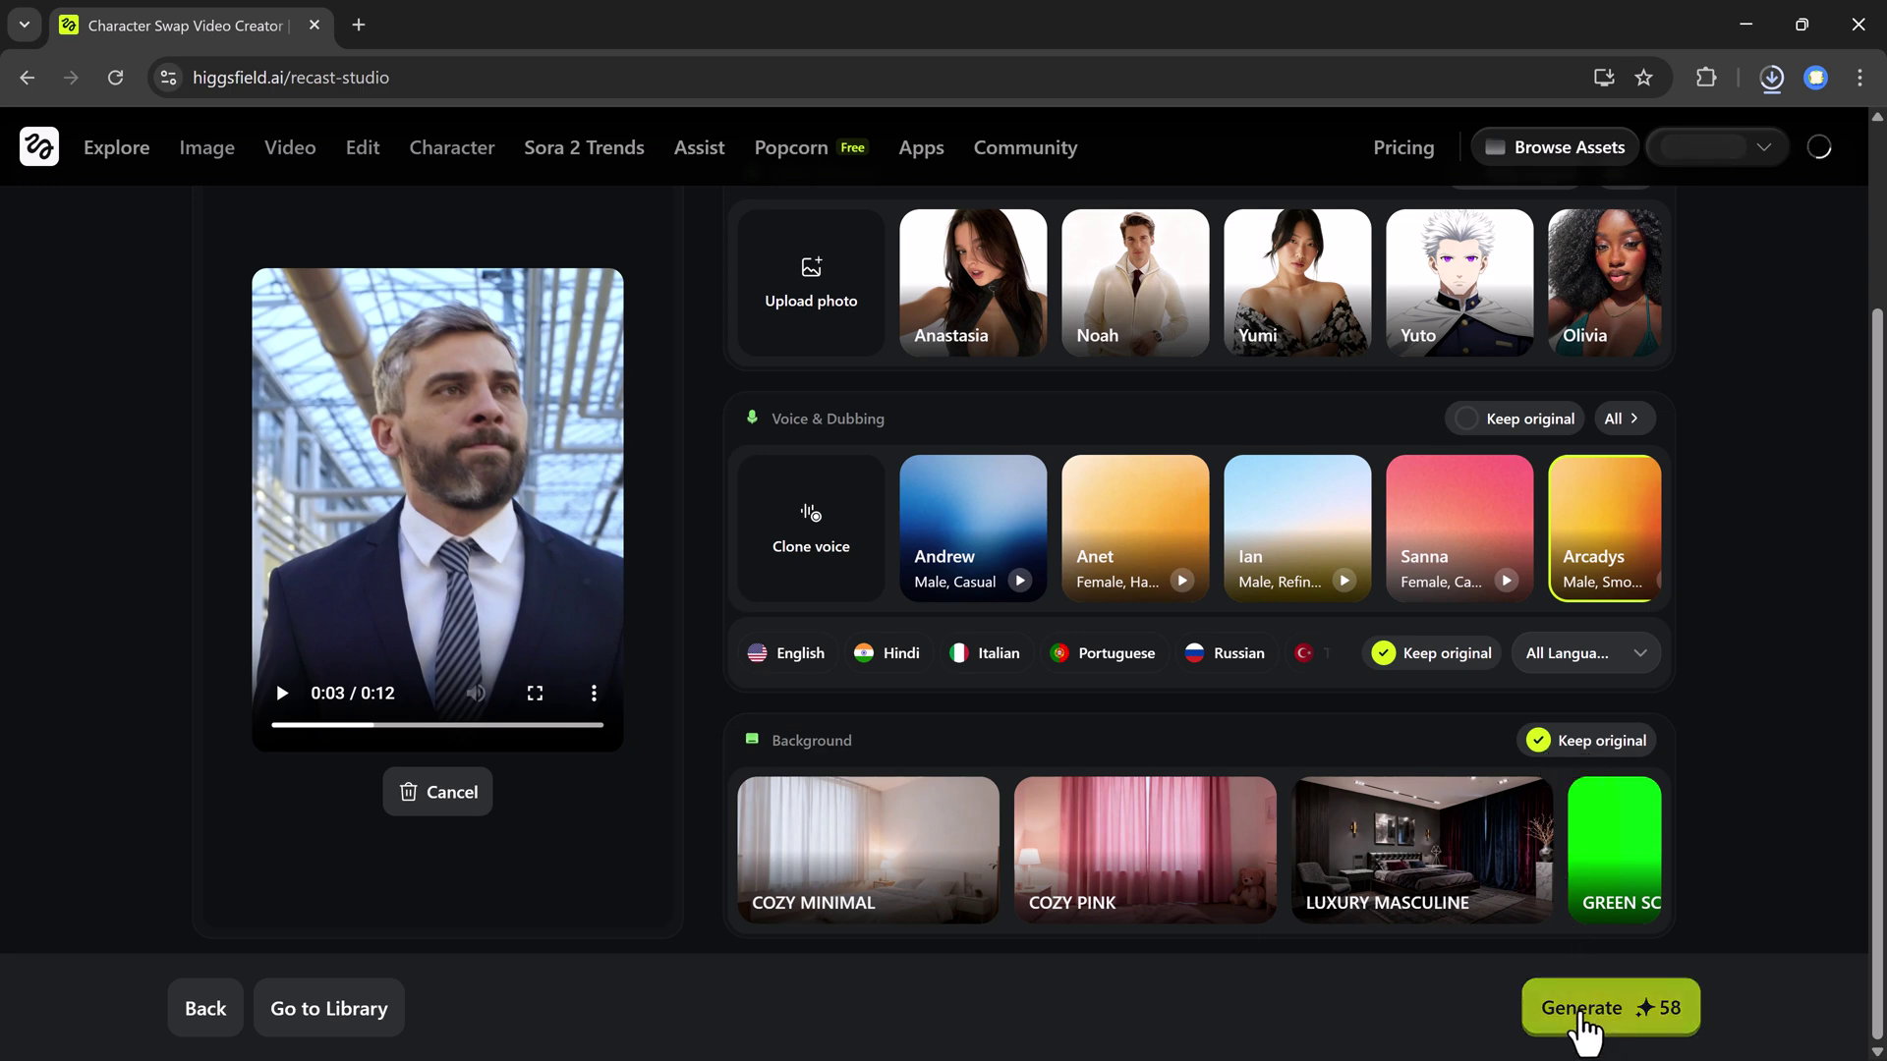
click(1581, 1015)
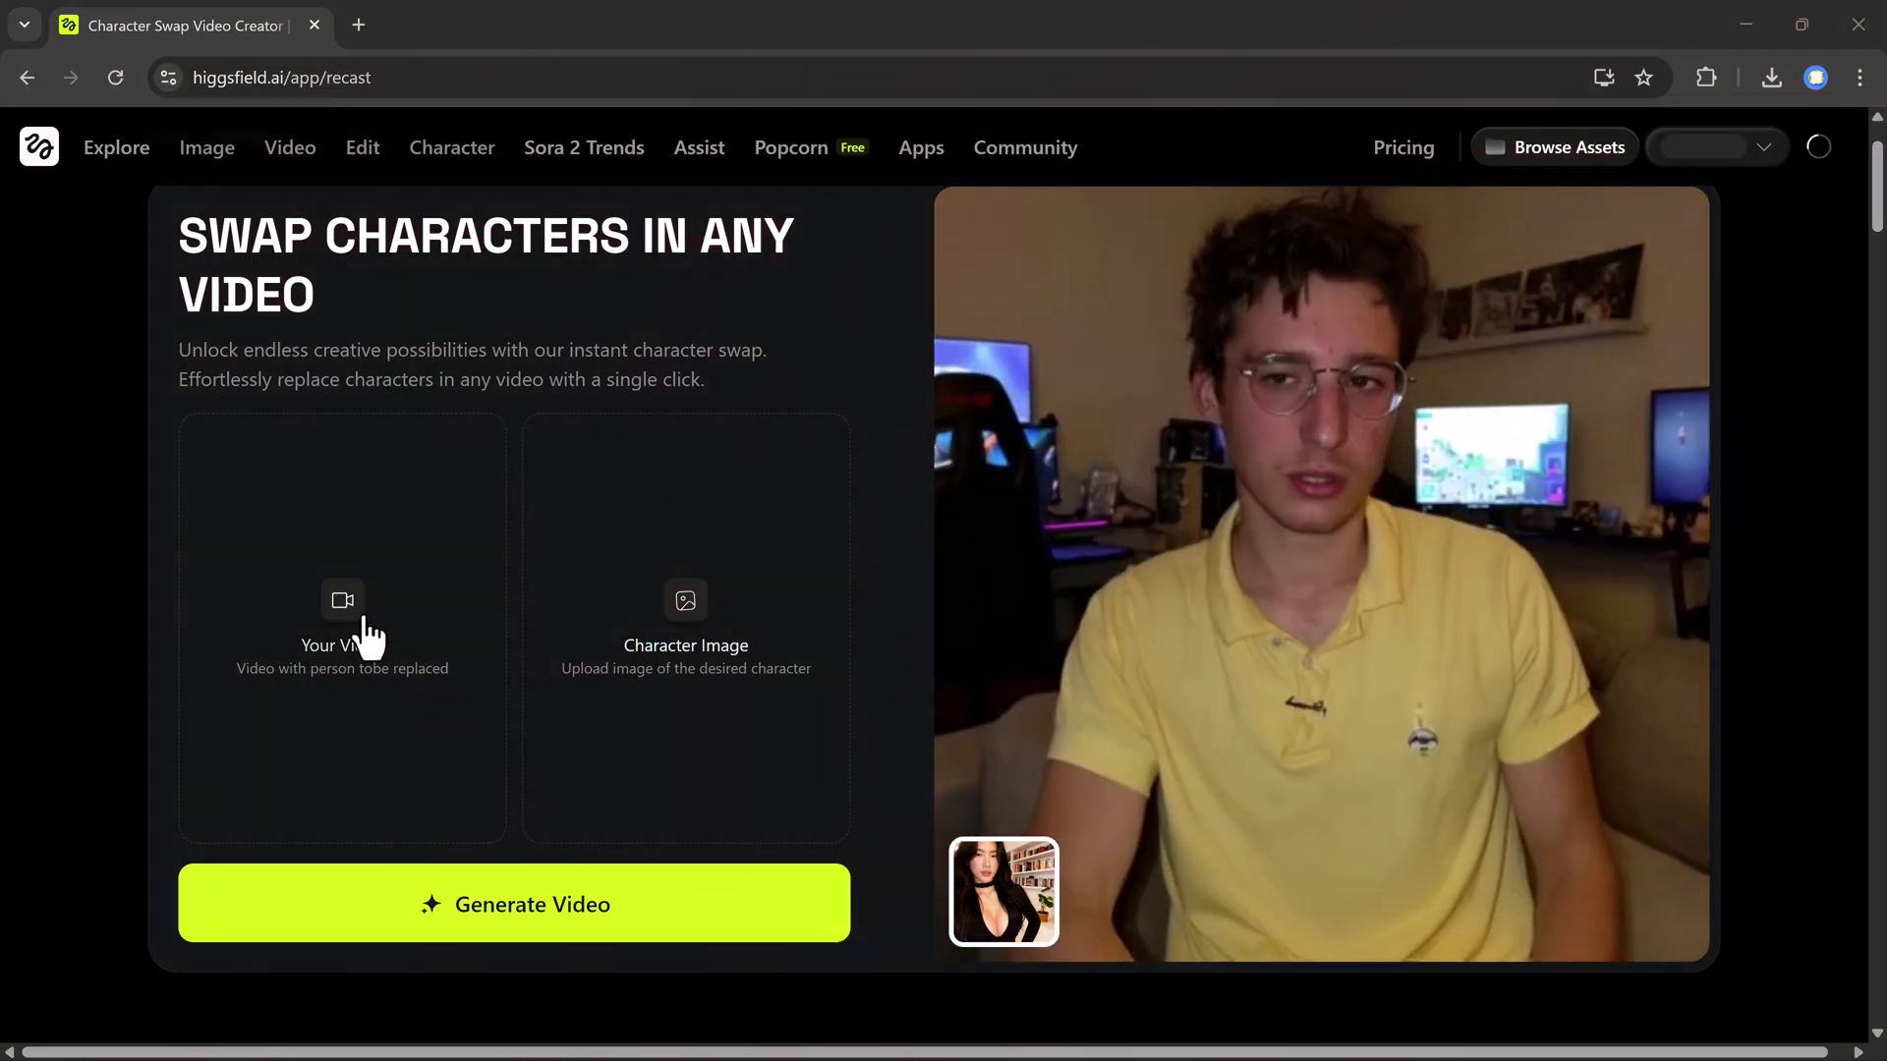
- Upload the suited man's video and the Girl image as the new character
click(367, 637)
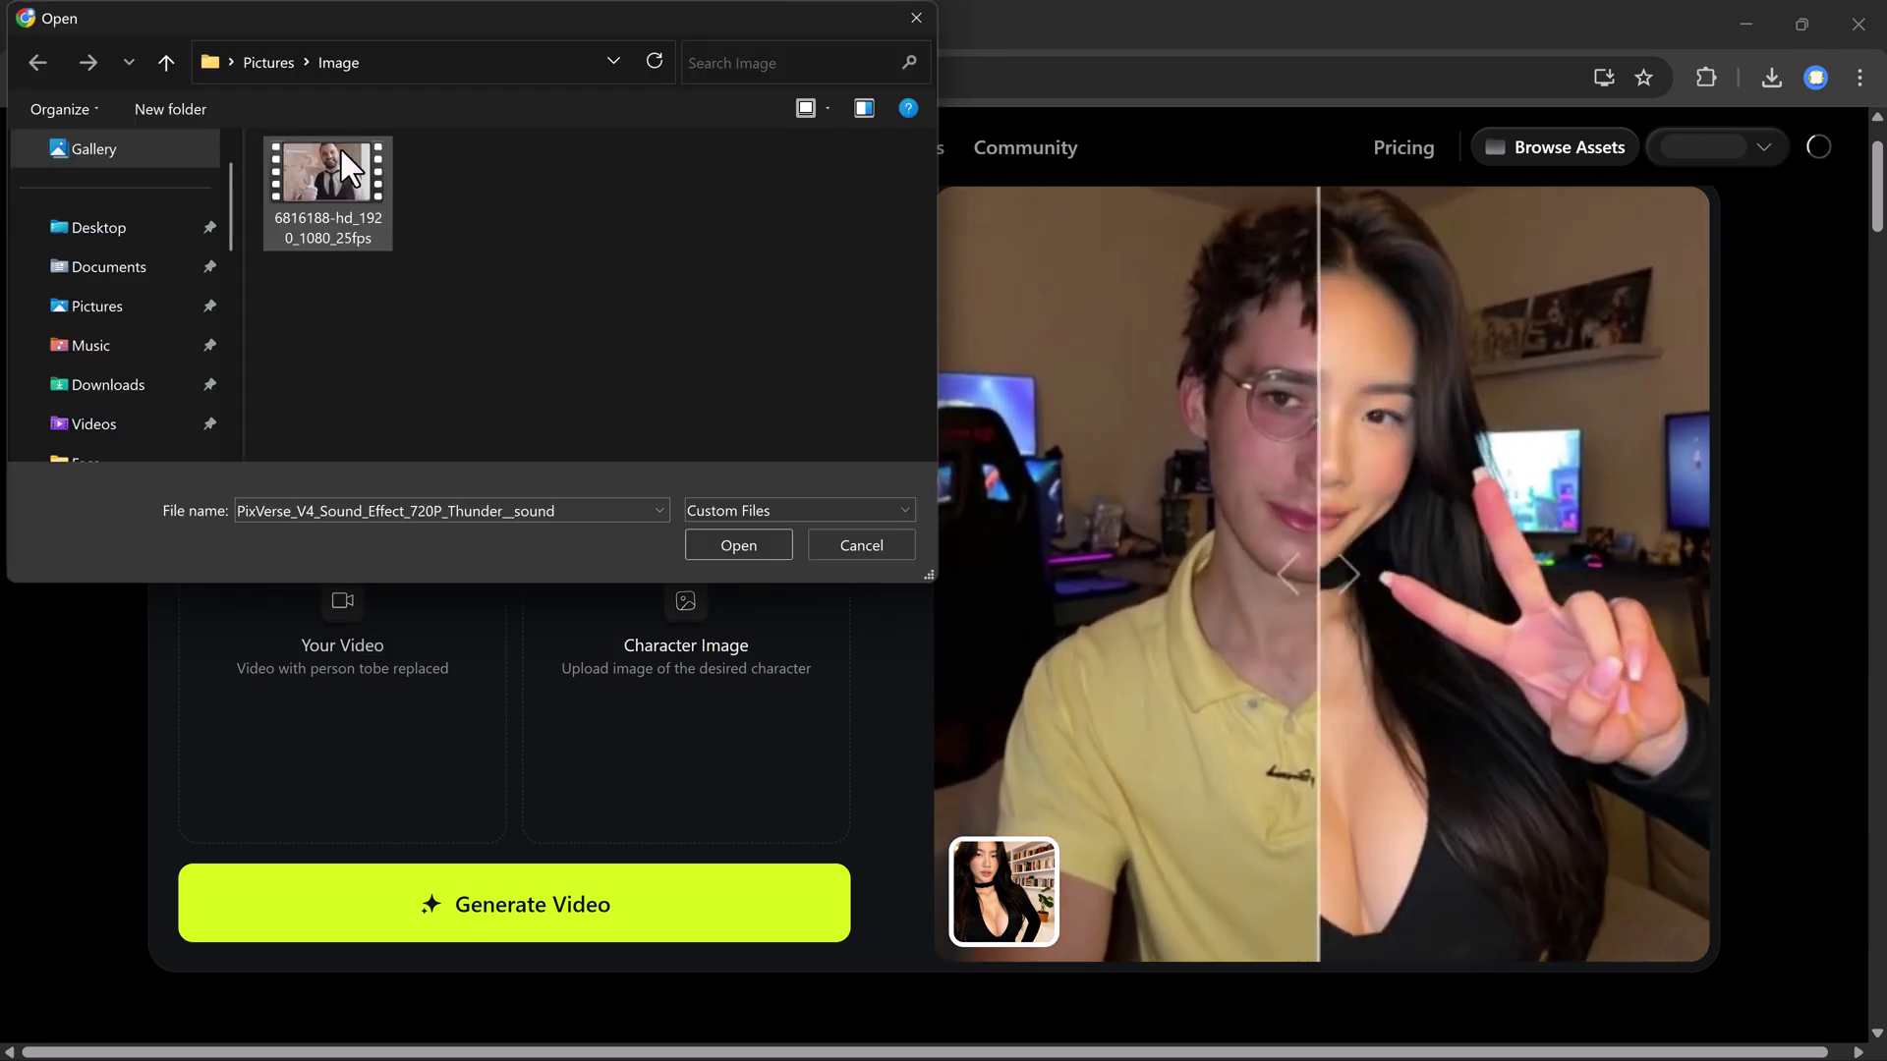
double_click(339, 145)
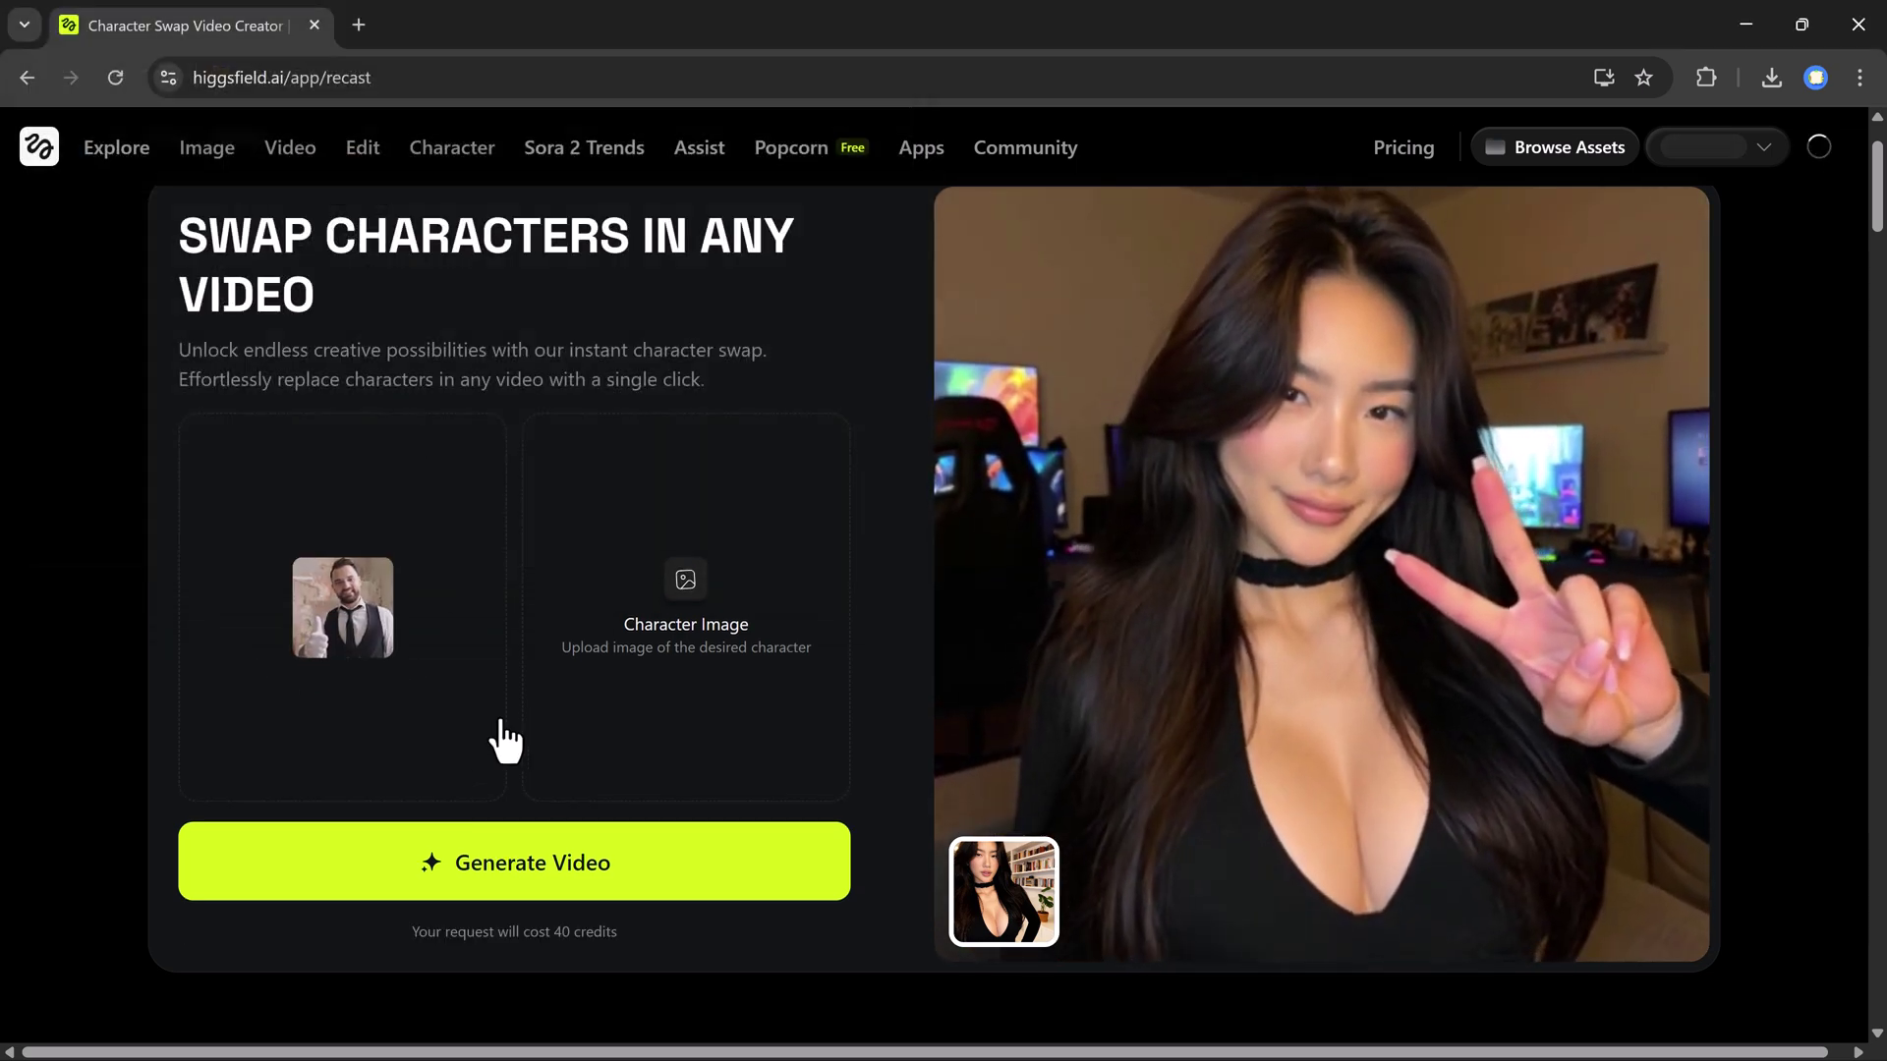
click(649, 560)
click(599, 215)
double_click(600, 216)
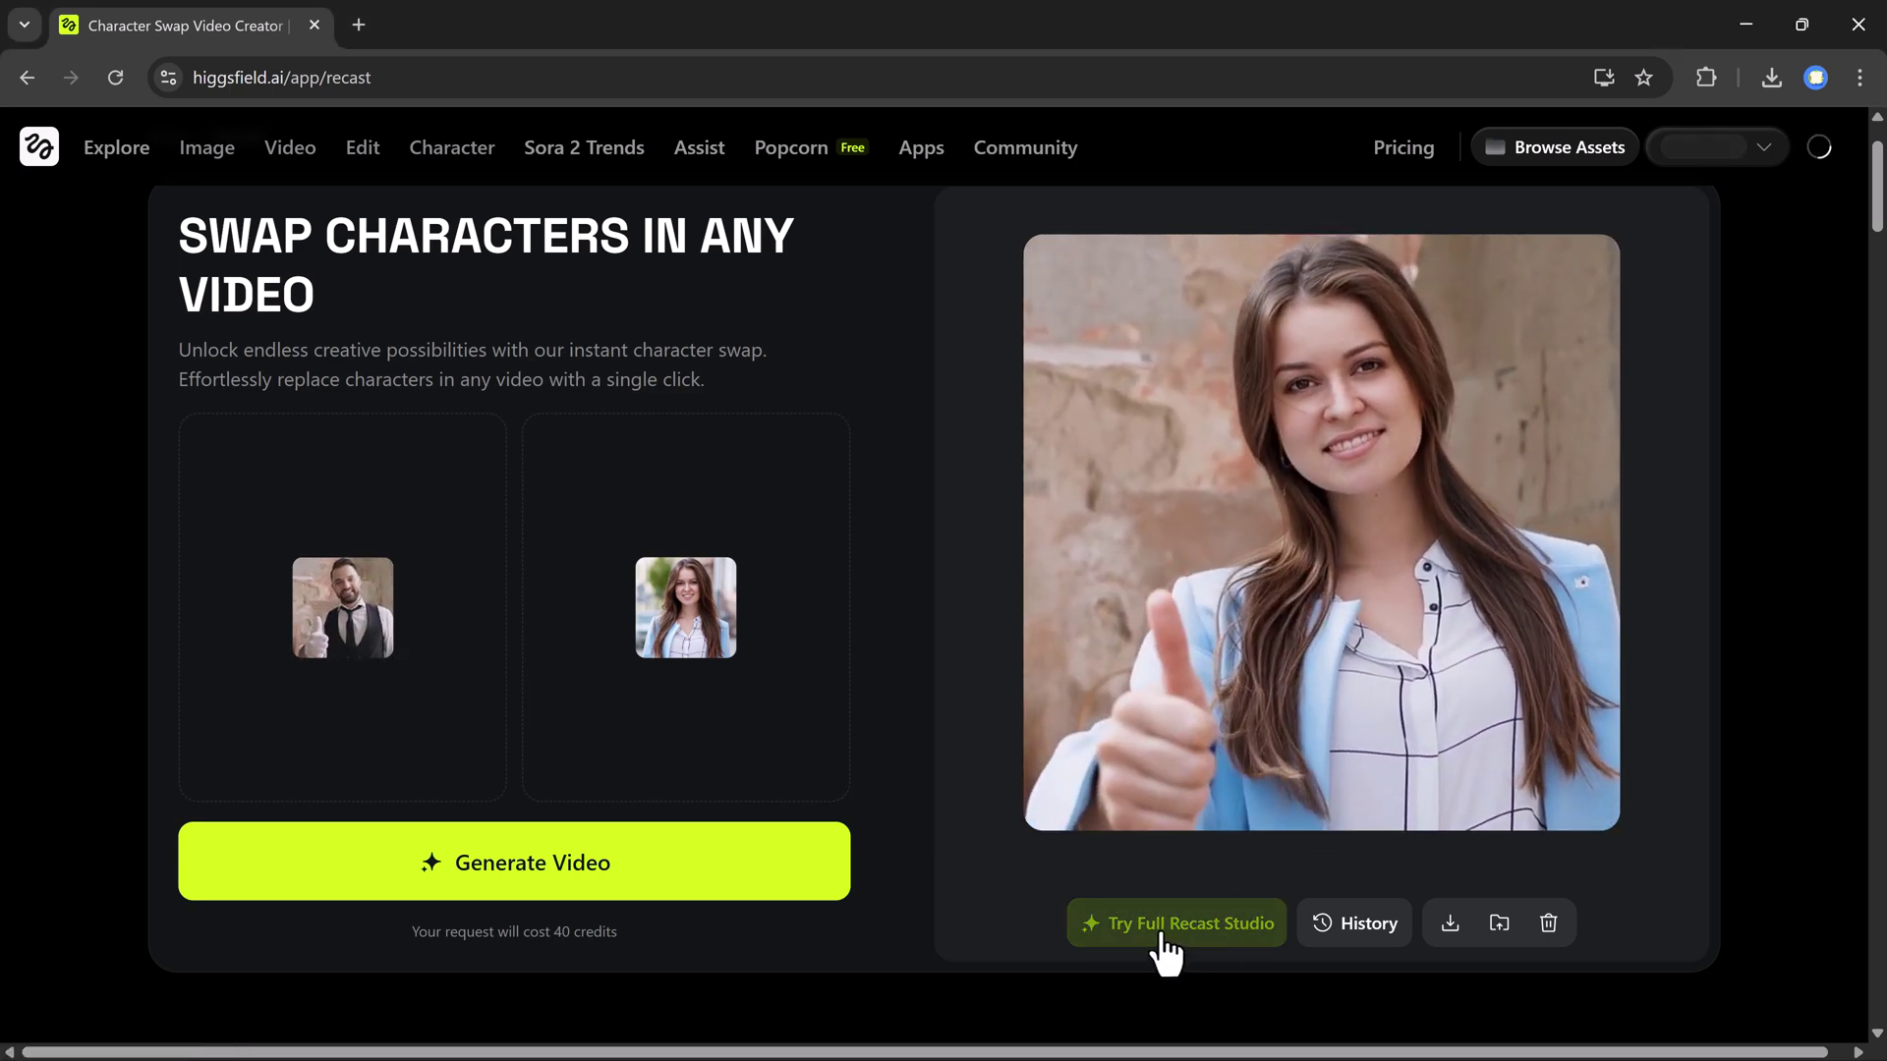
- From the swap result, open the Pricing page and switch plan prices to monthly billing
click(1165, 925)
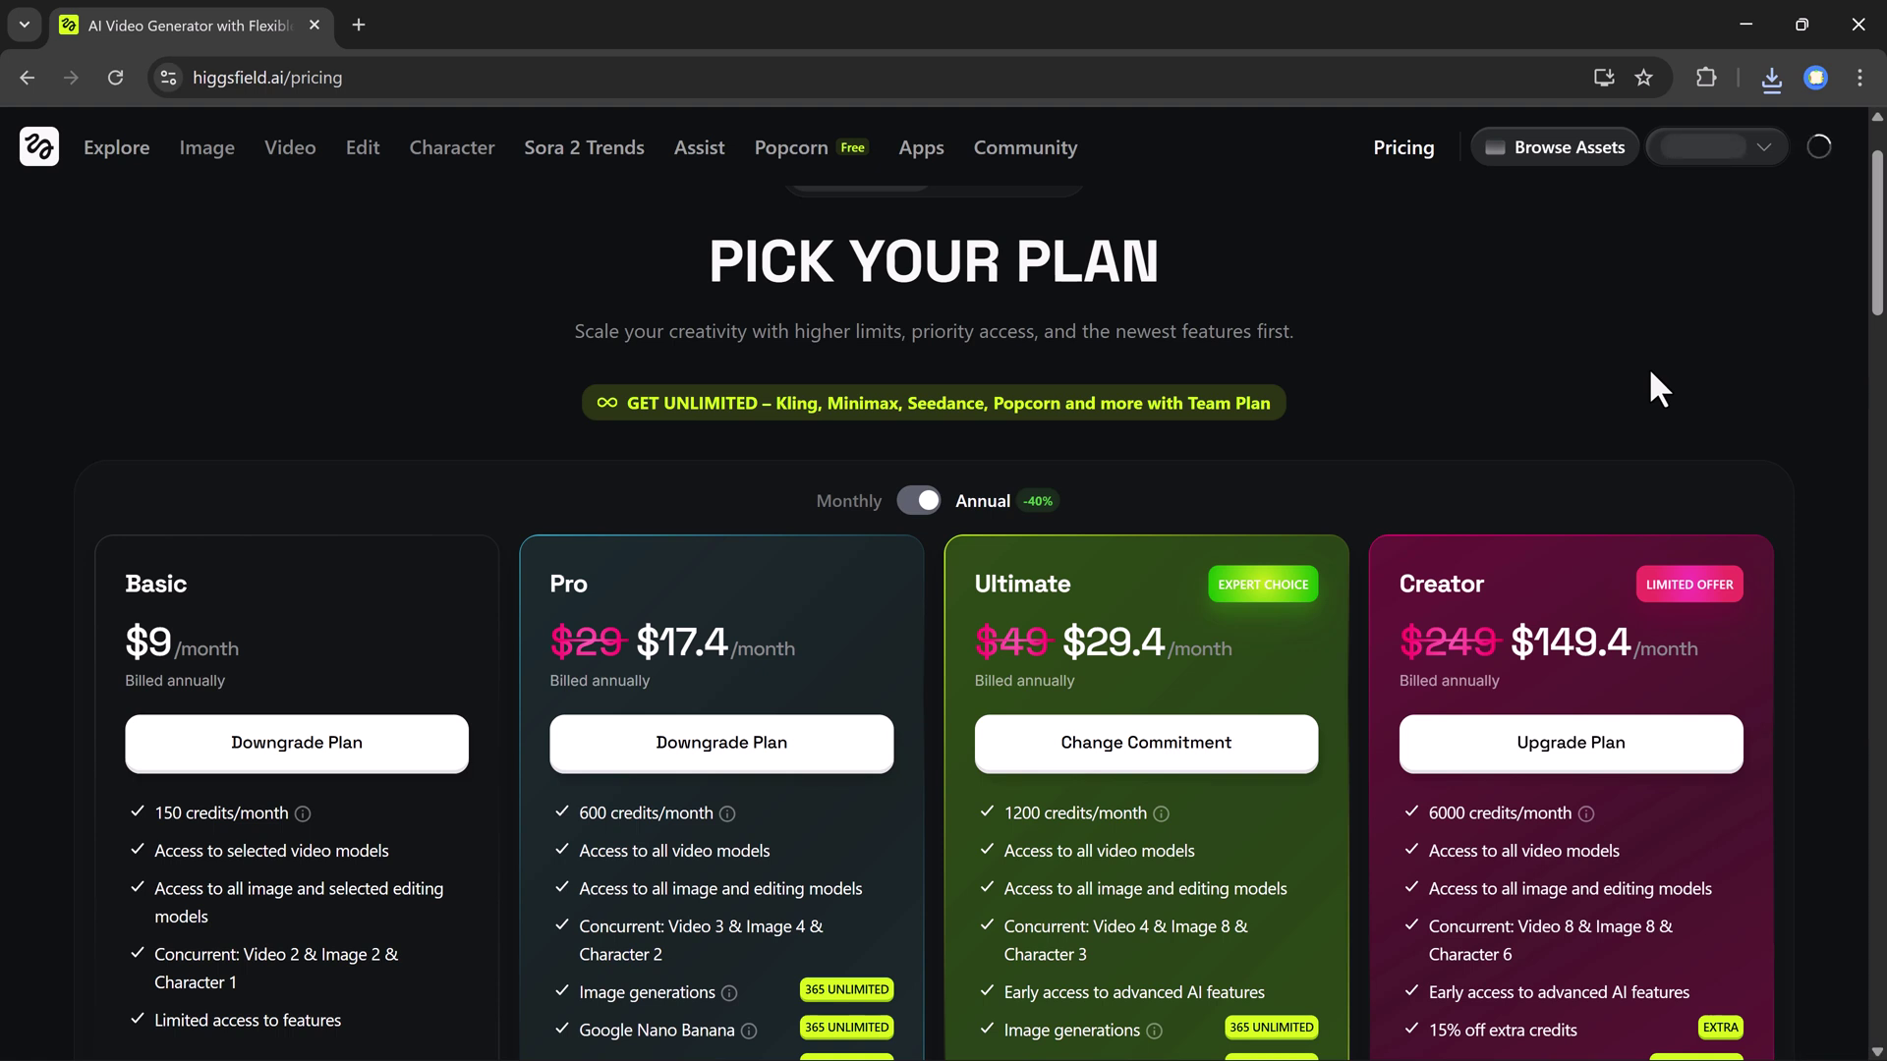
click(920, 510)
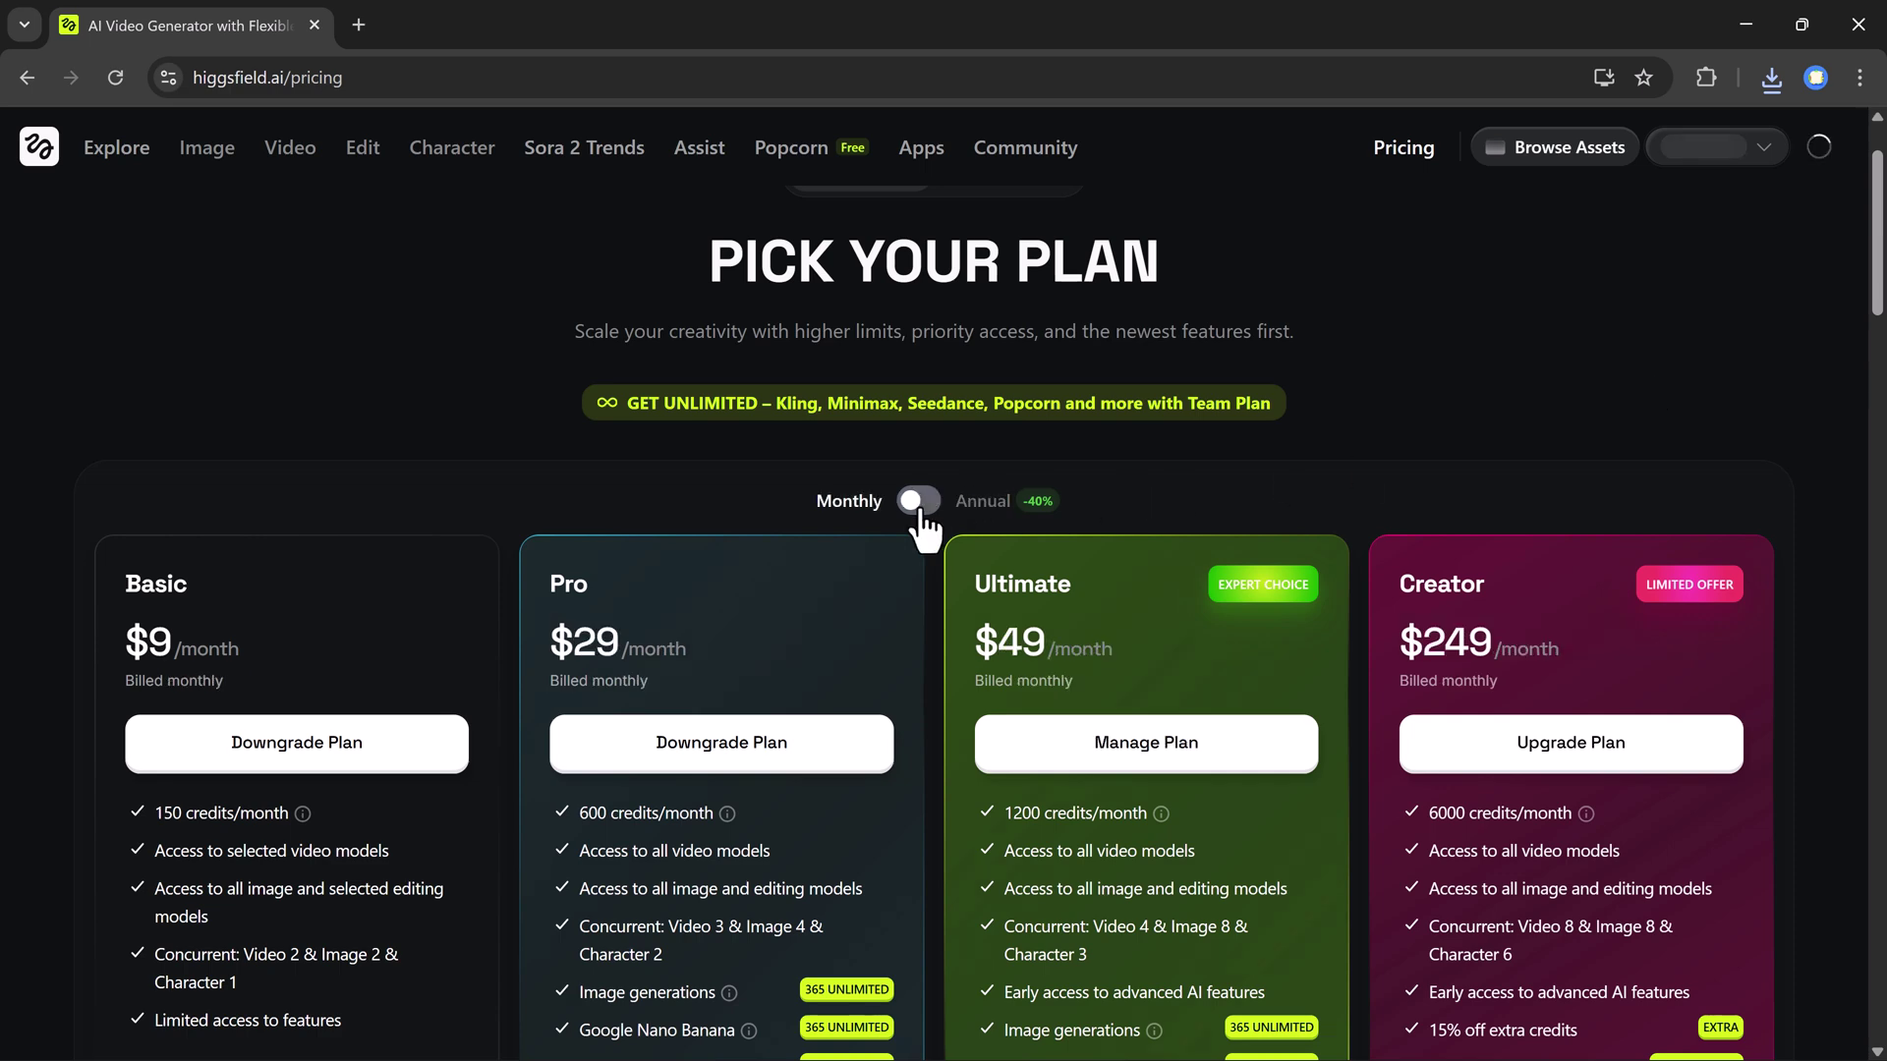
scroll(1805, 418, down, 1)
scroll(1805, 421, down, 2)
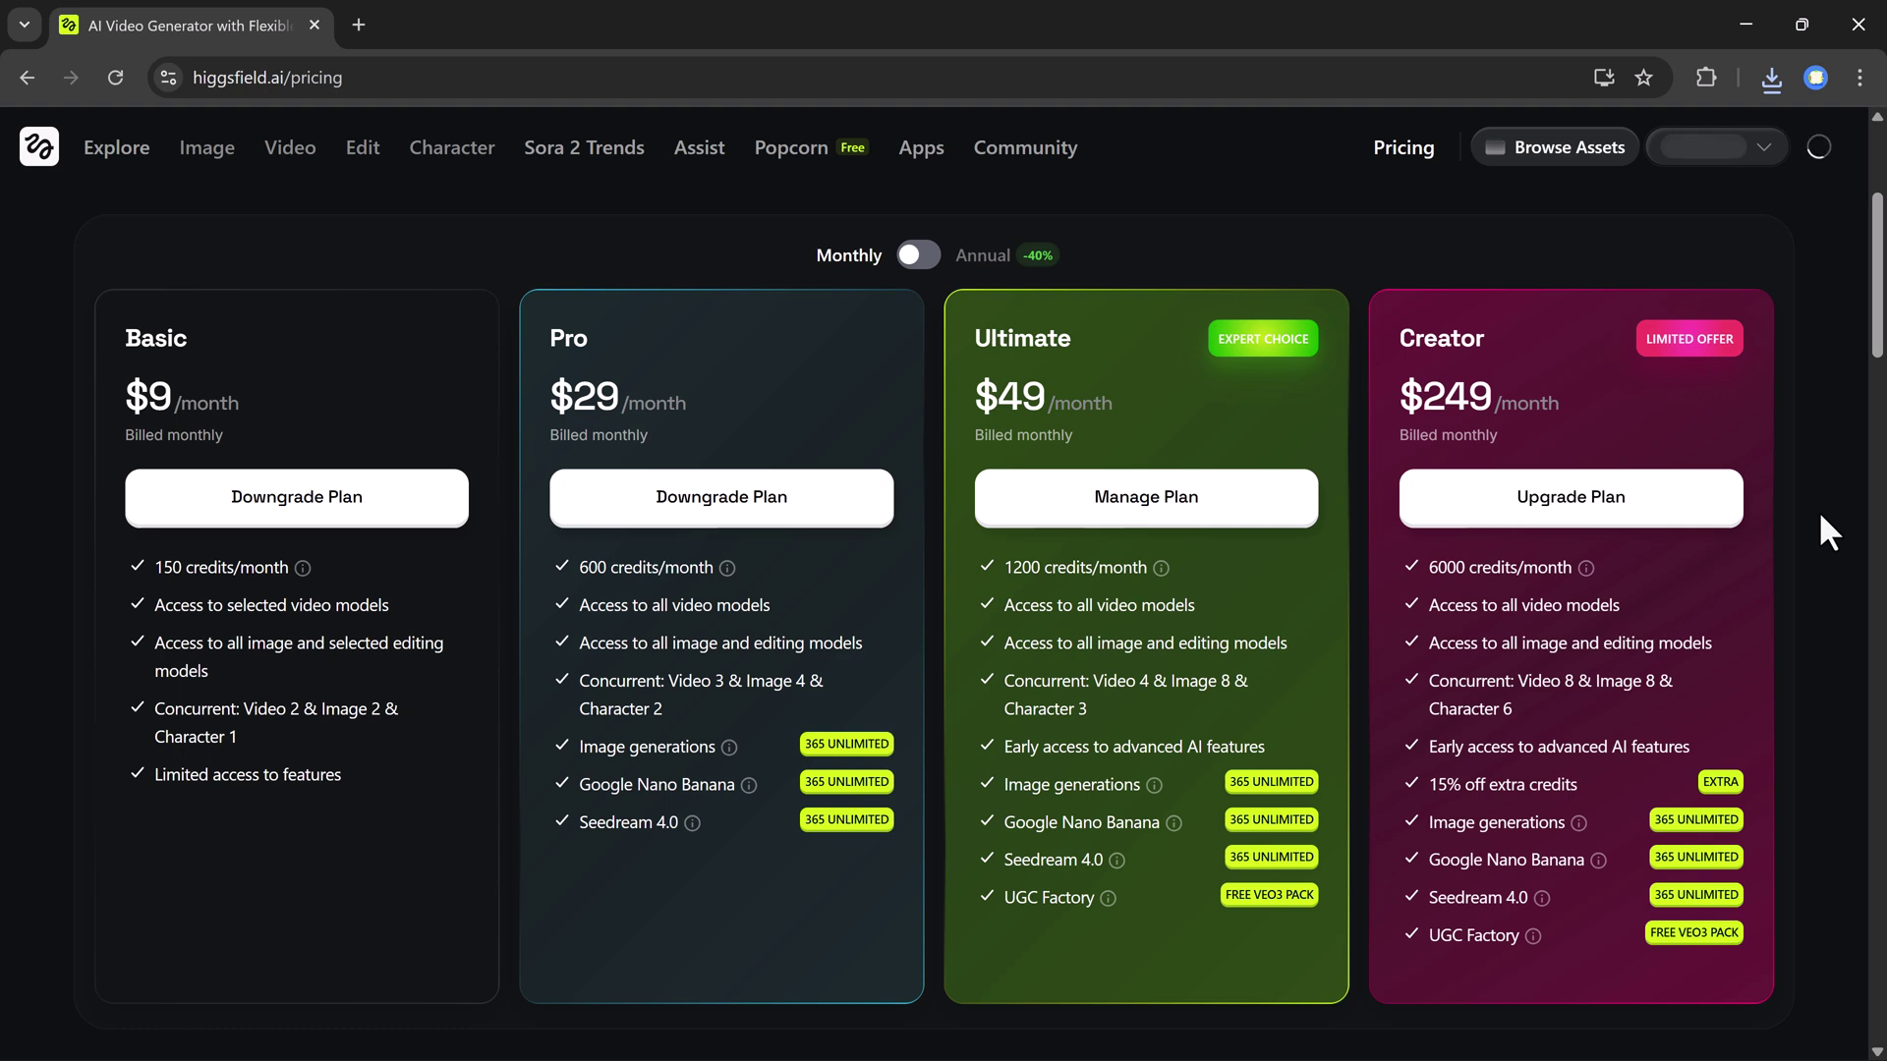
- Switch plan prices back to annual billing and go back to the Higgsfield homepage
click(914, 255)
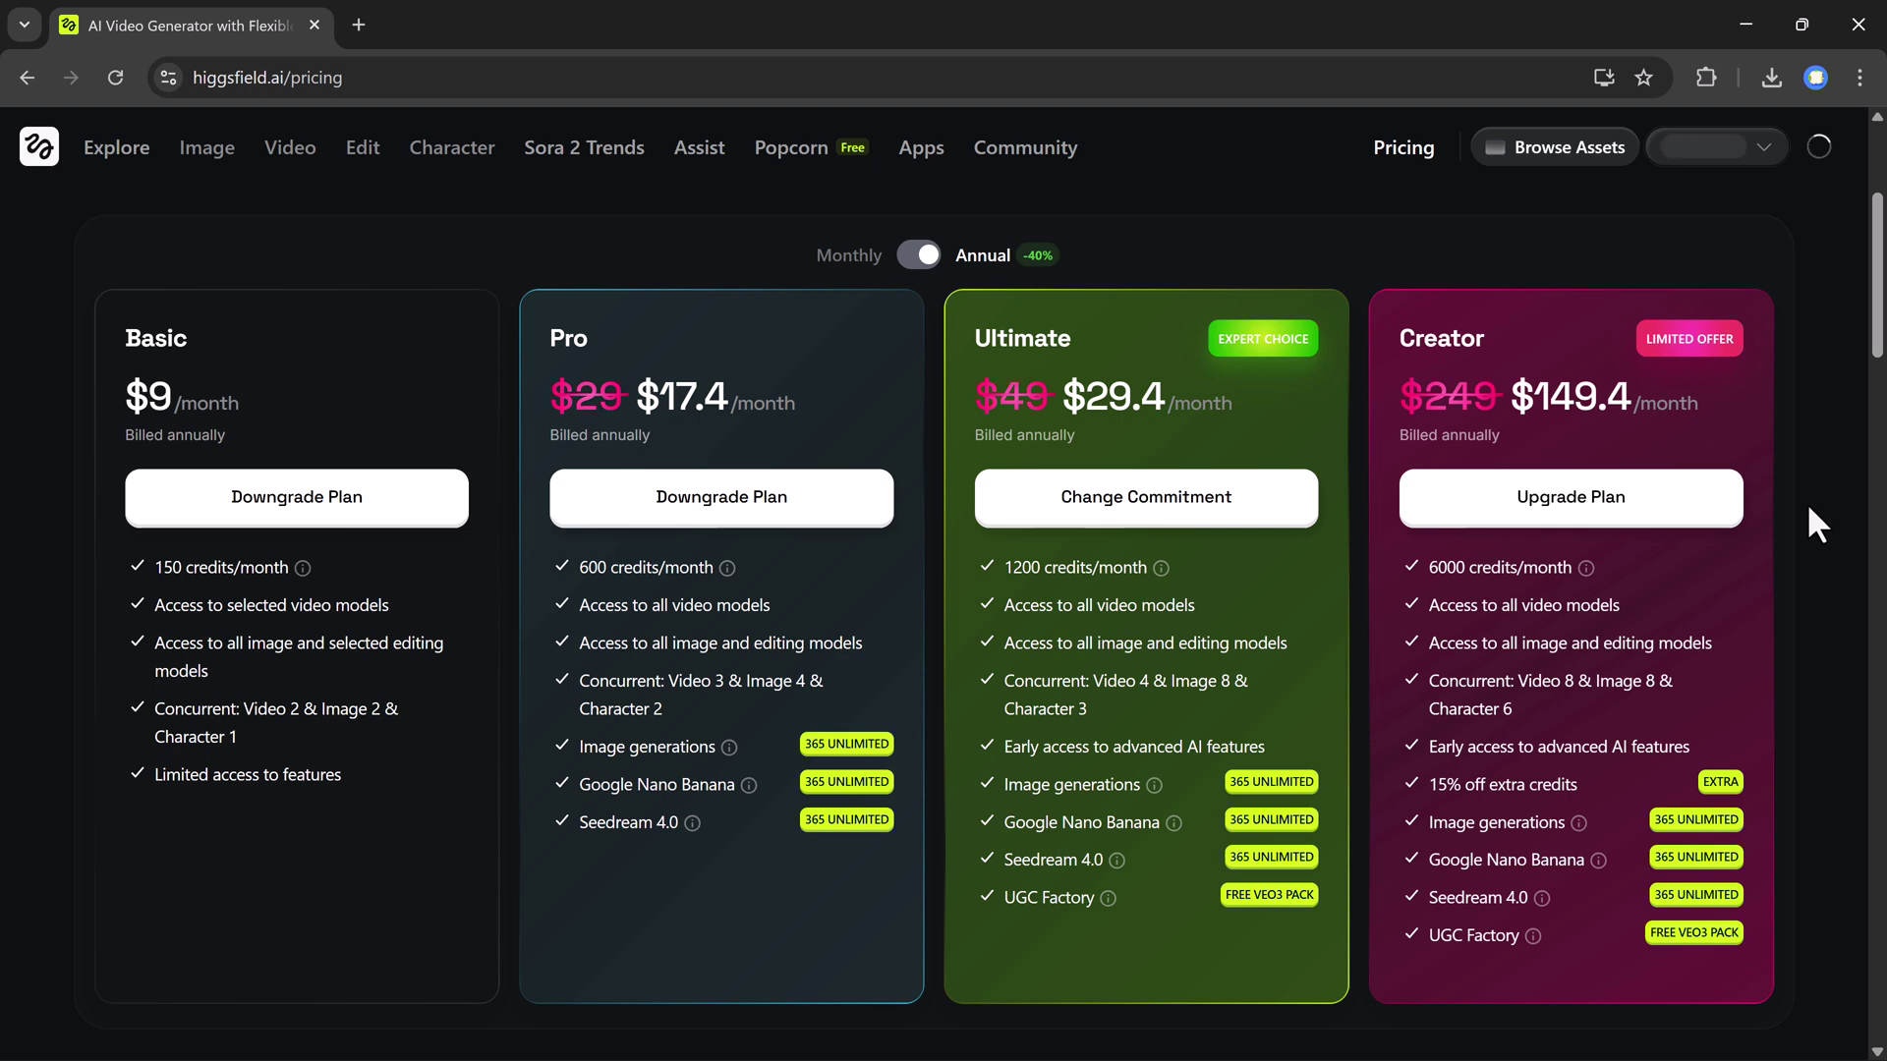
key(alt+Left)
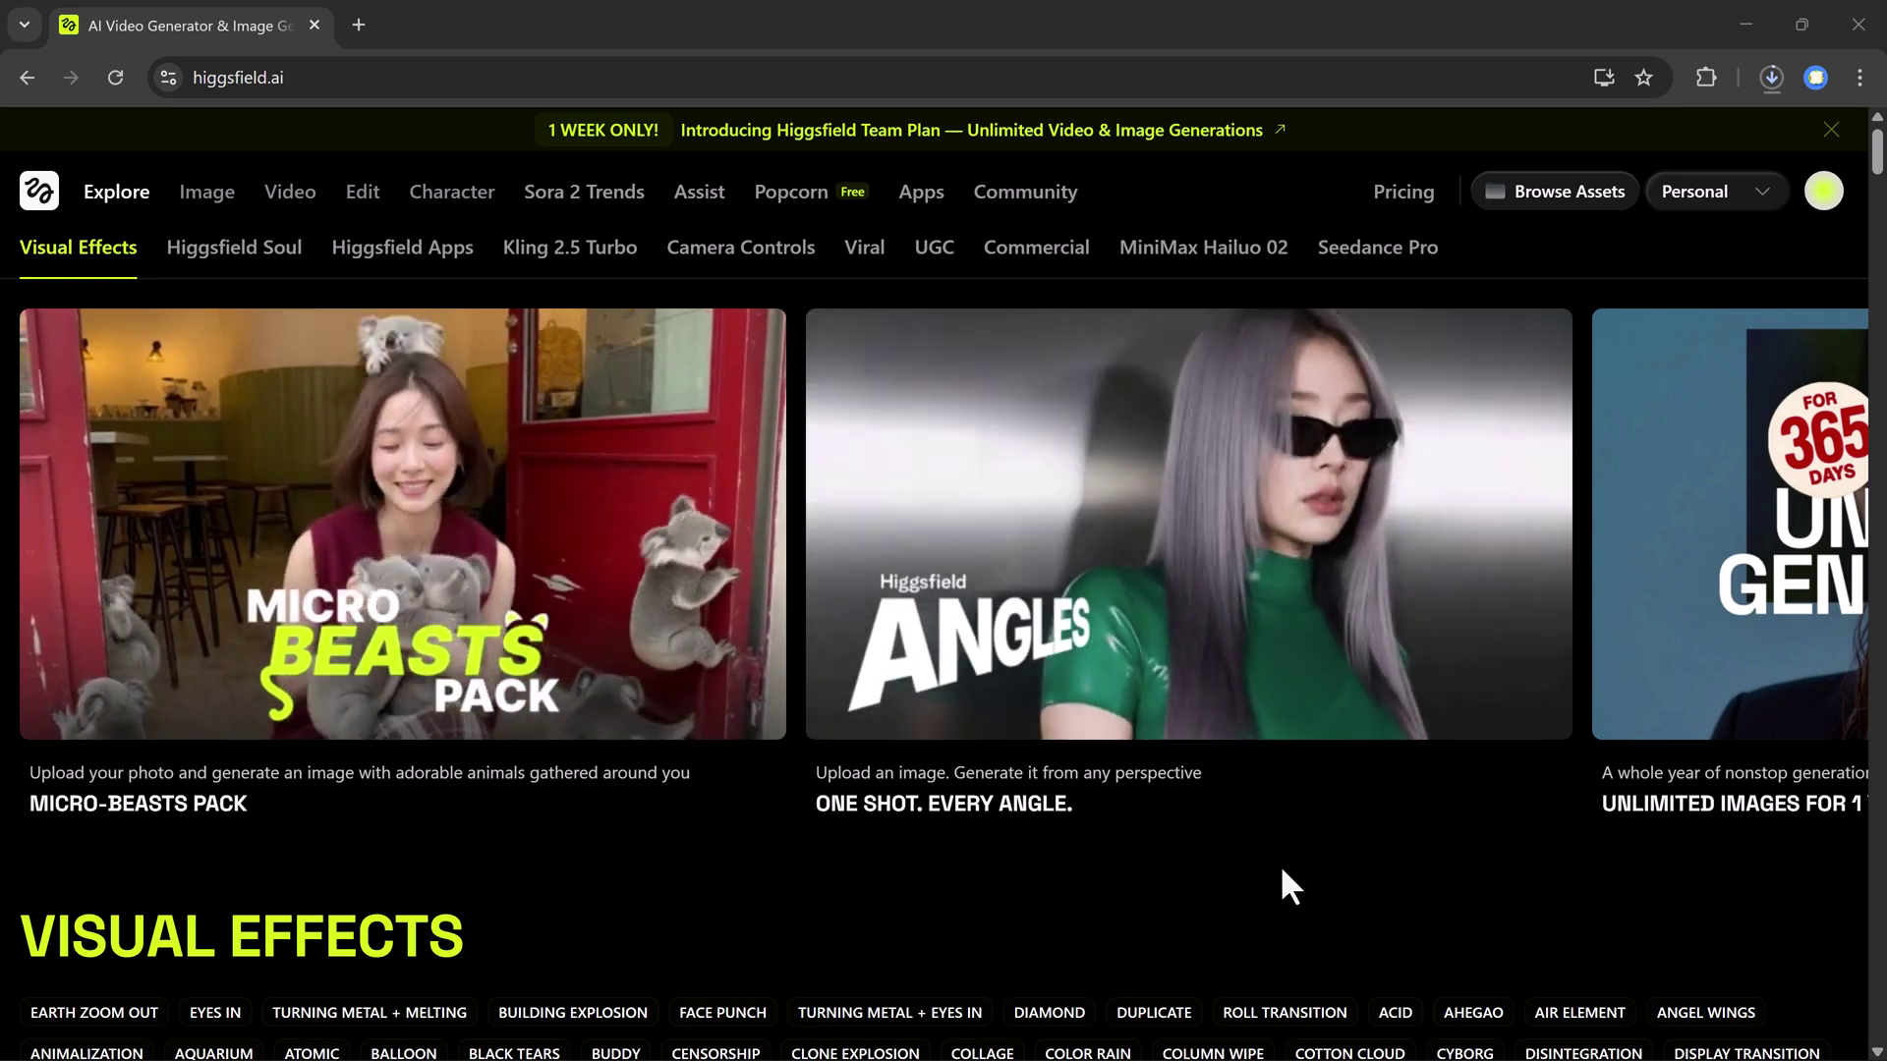
scroll(1031, 590, right, 8)
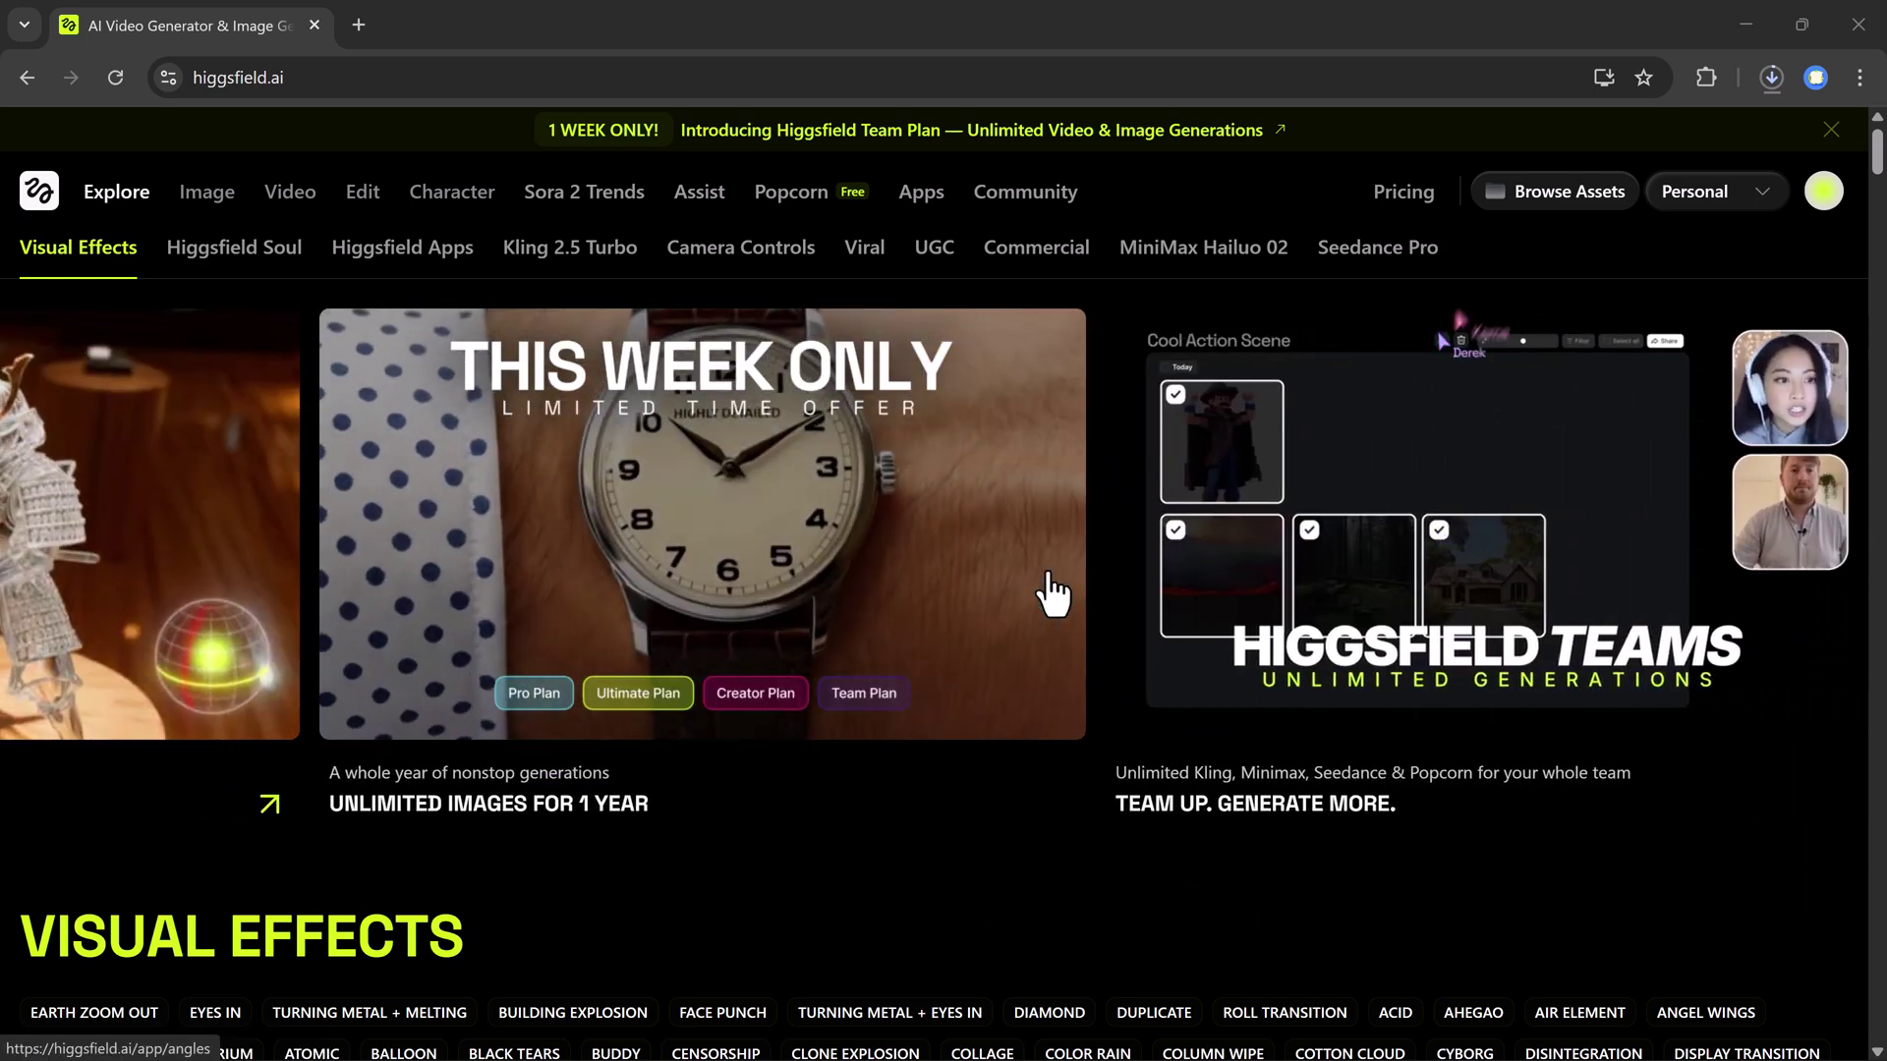
scroll(1049, 593, right, 5)
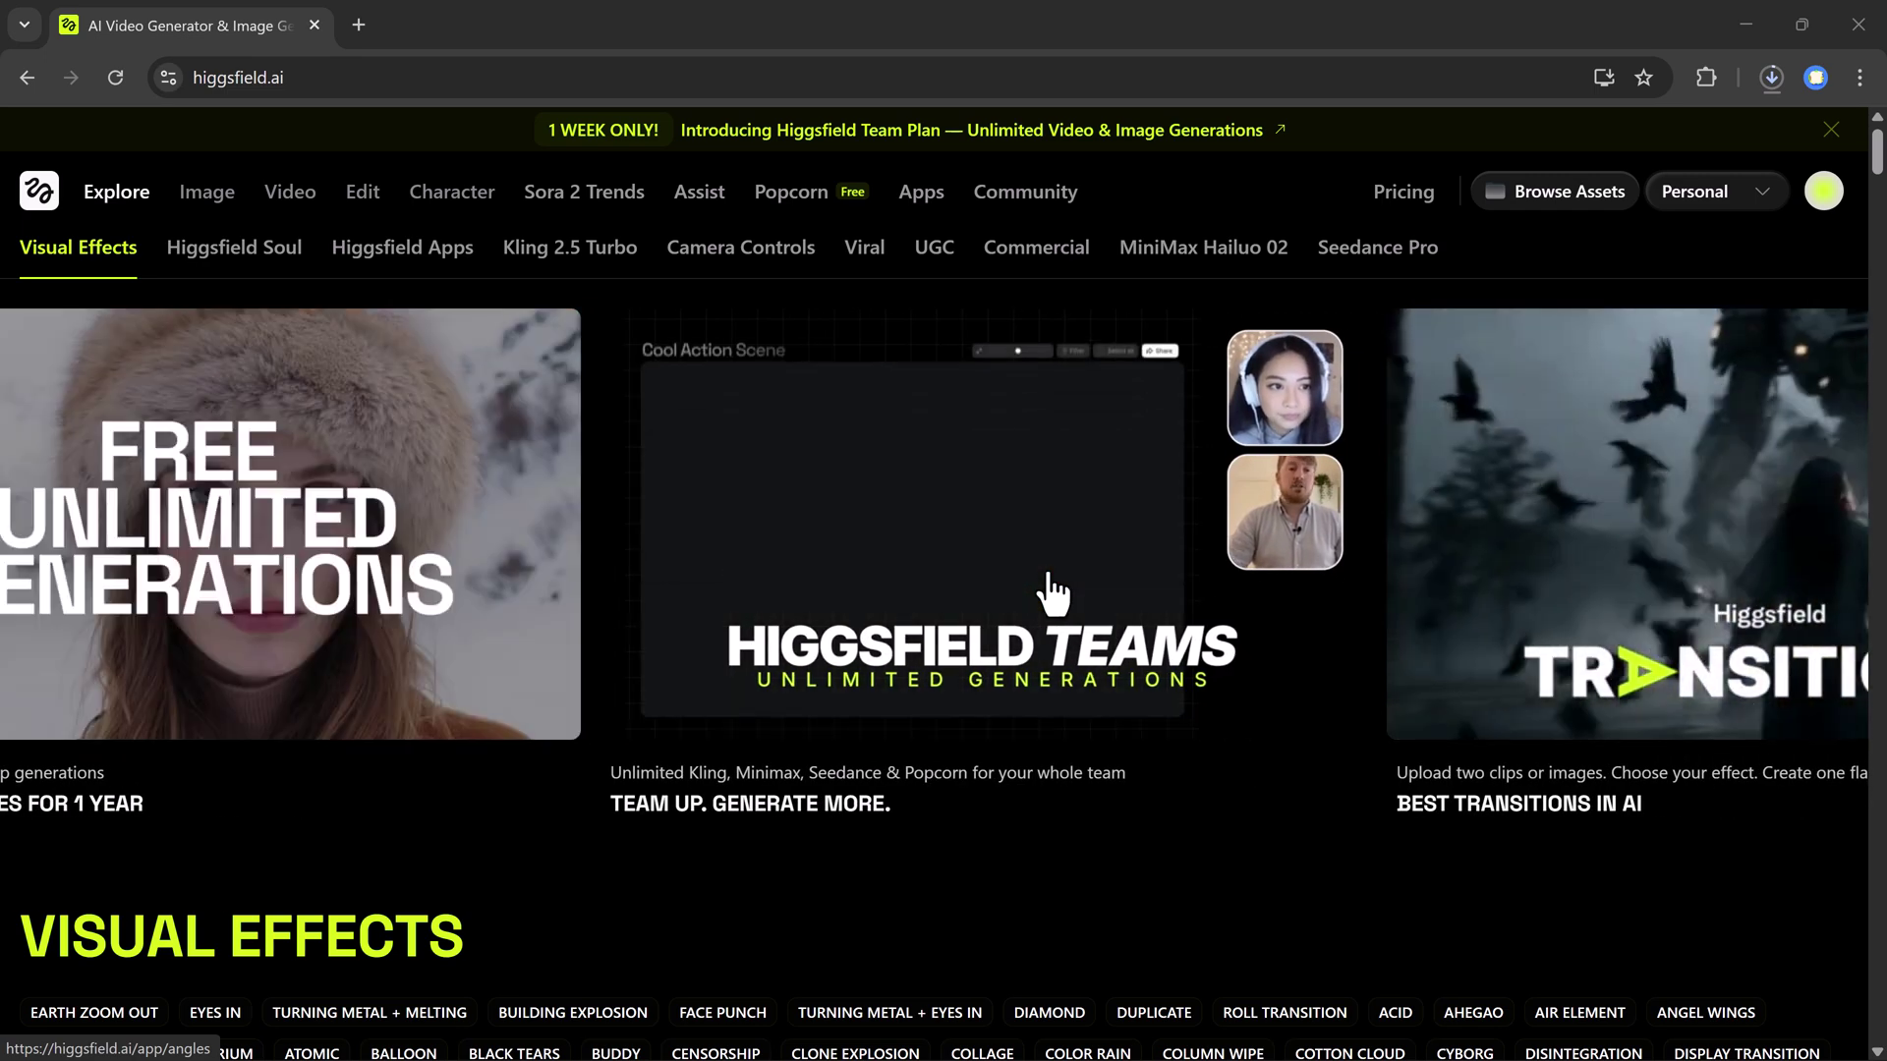
scroll(1050, 593, right, 5)
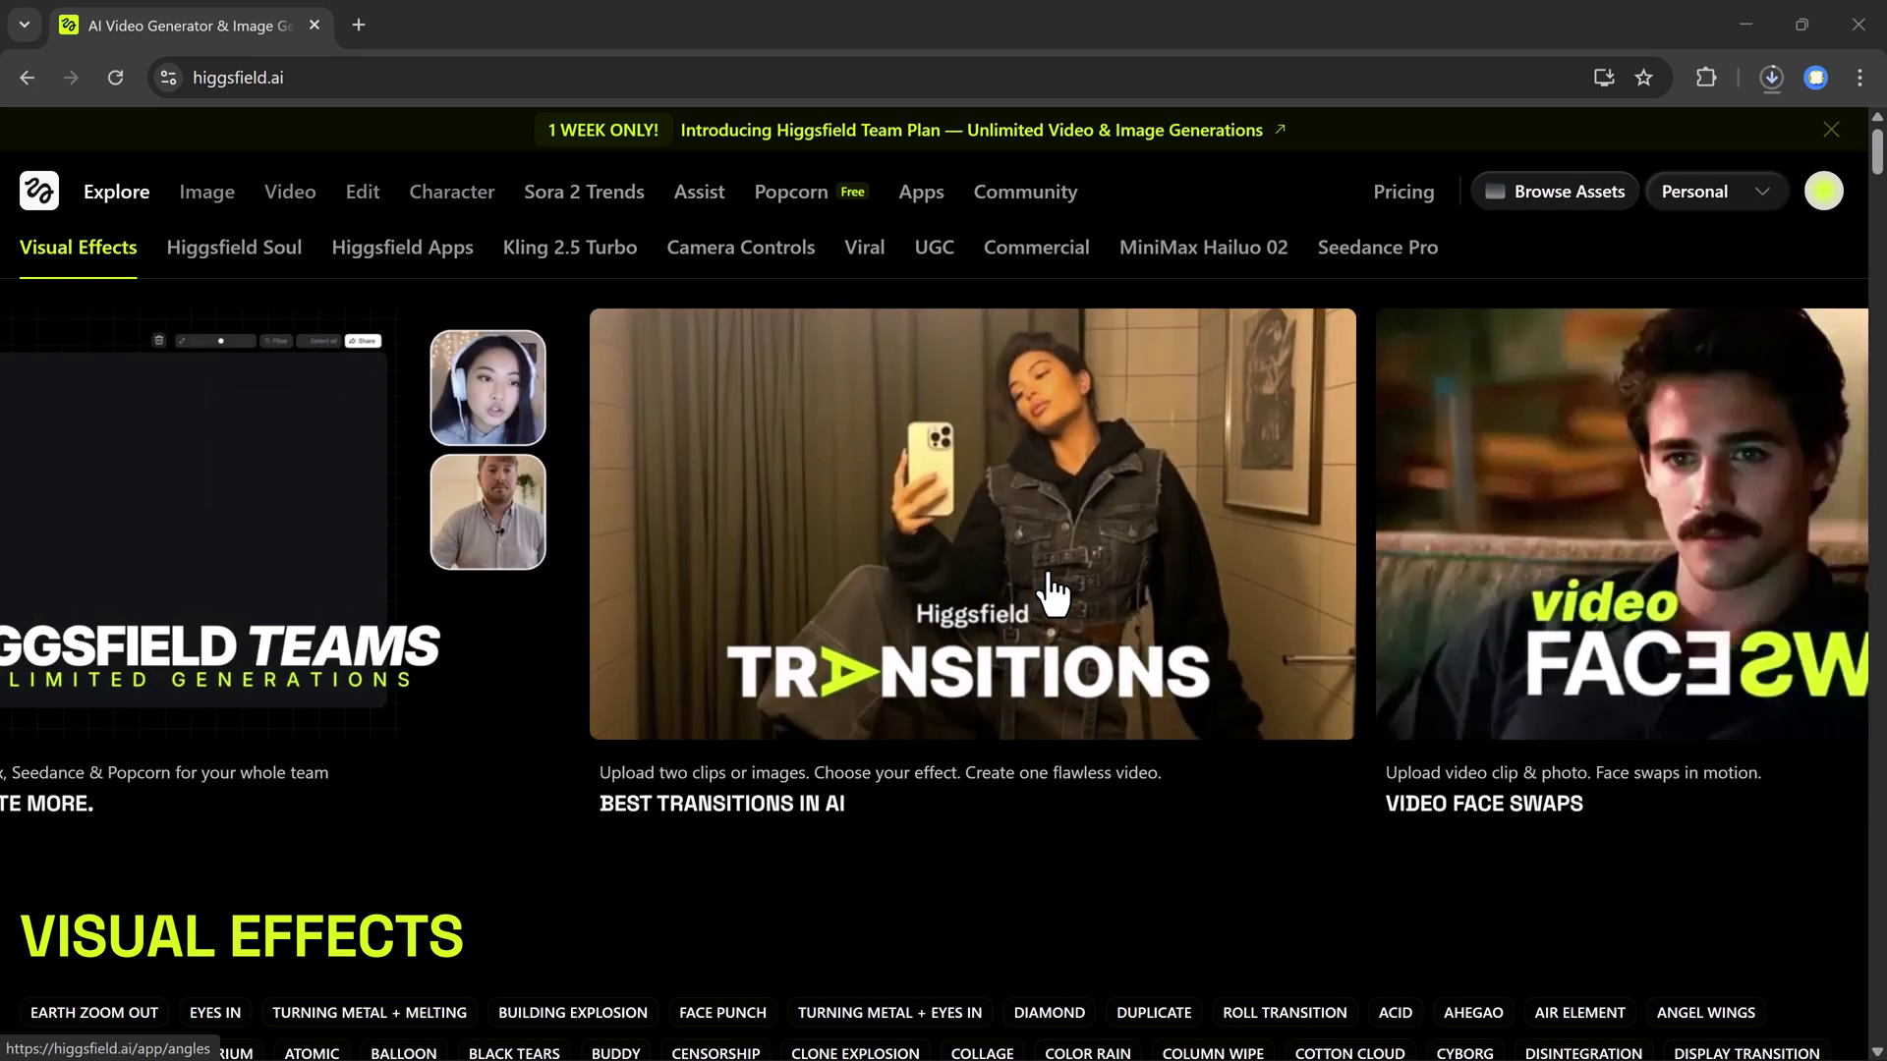
scroll(1050, 591, right, 4)
scroll(1050, 594, right, 2)
scroll(1051, 592, right, 2)
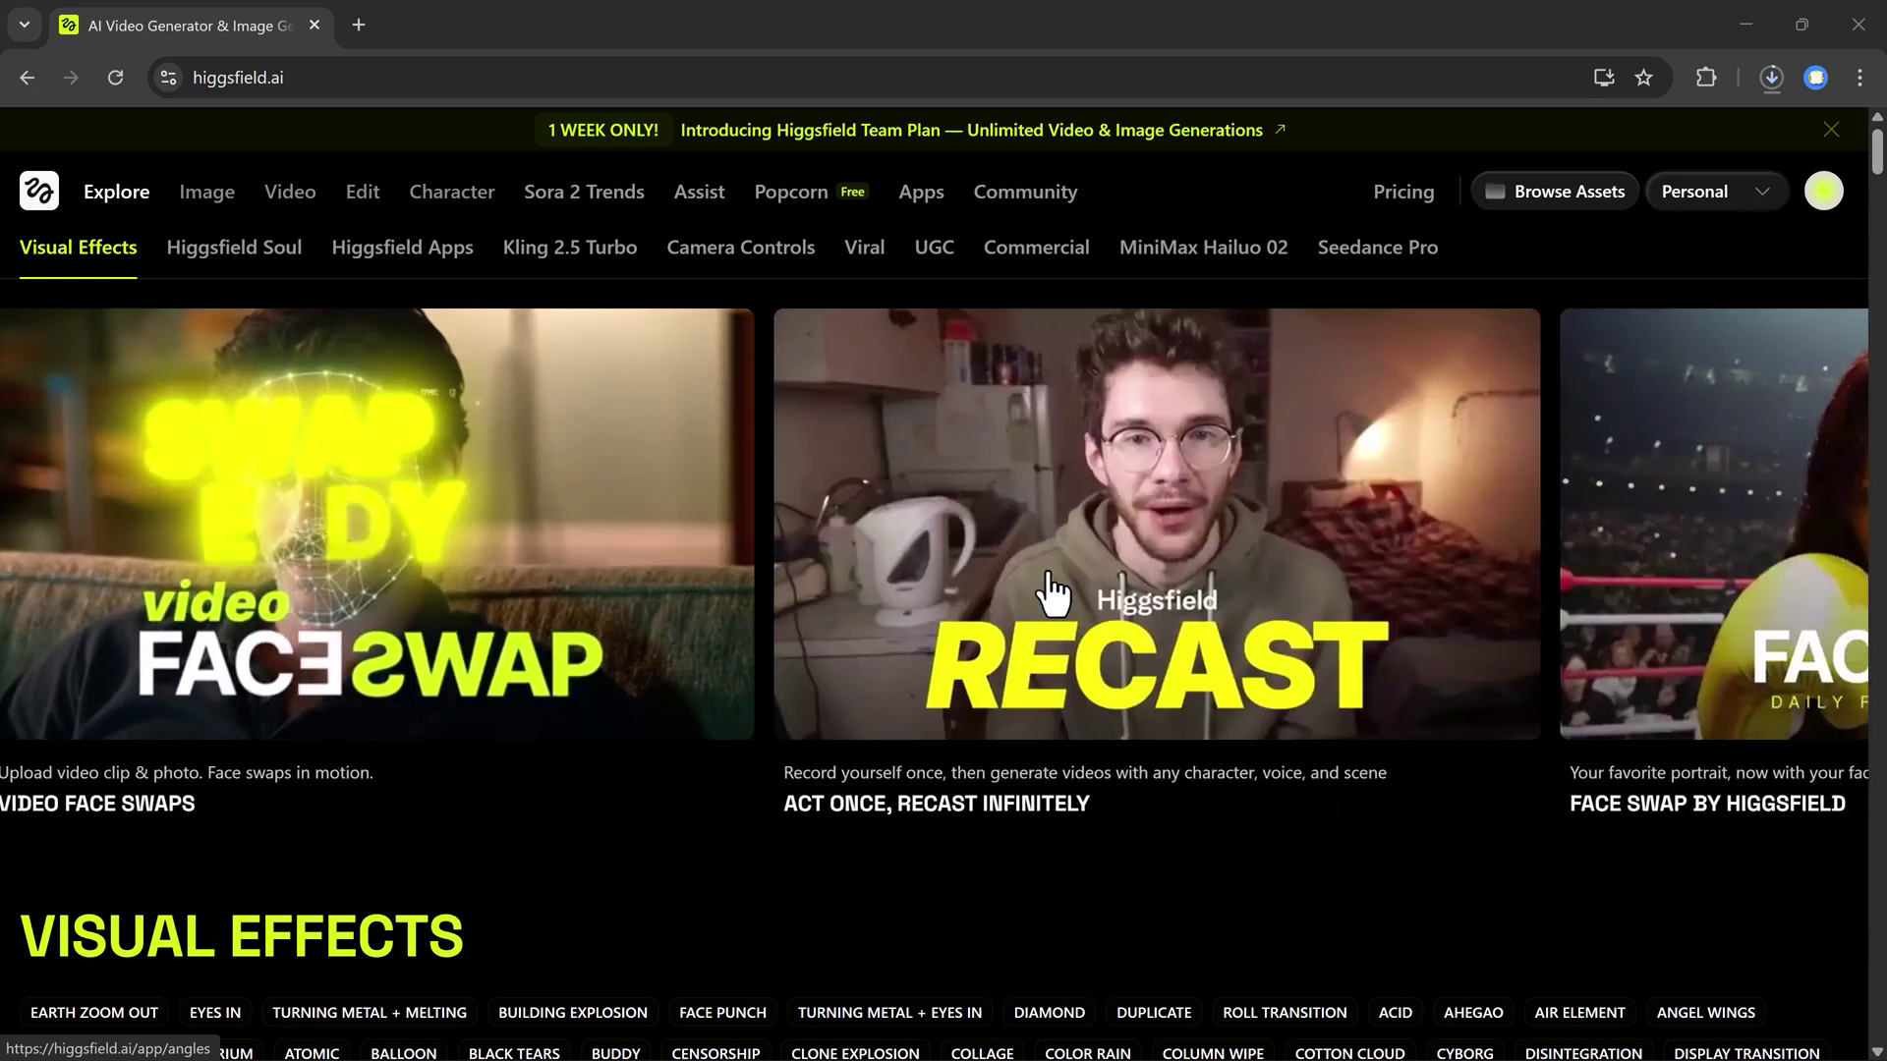
scroll(1049, 592, right, 4)
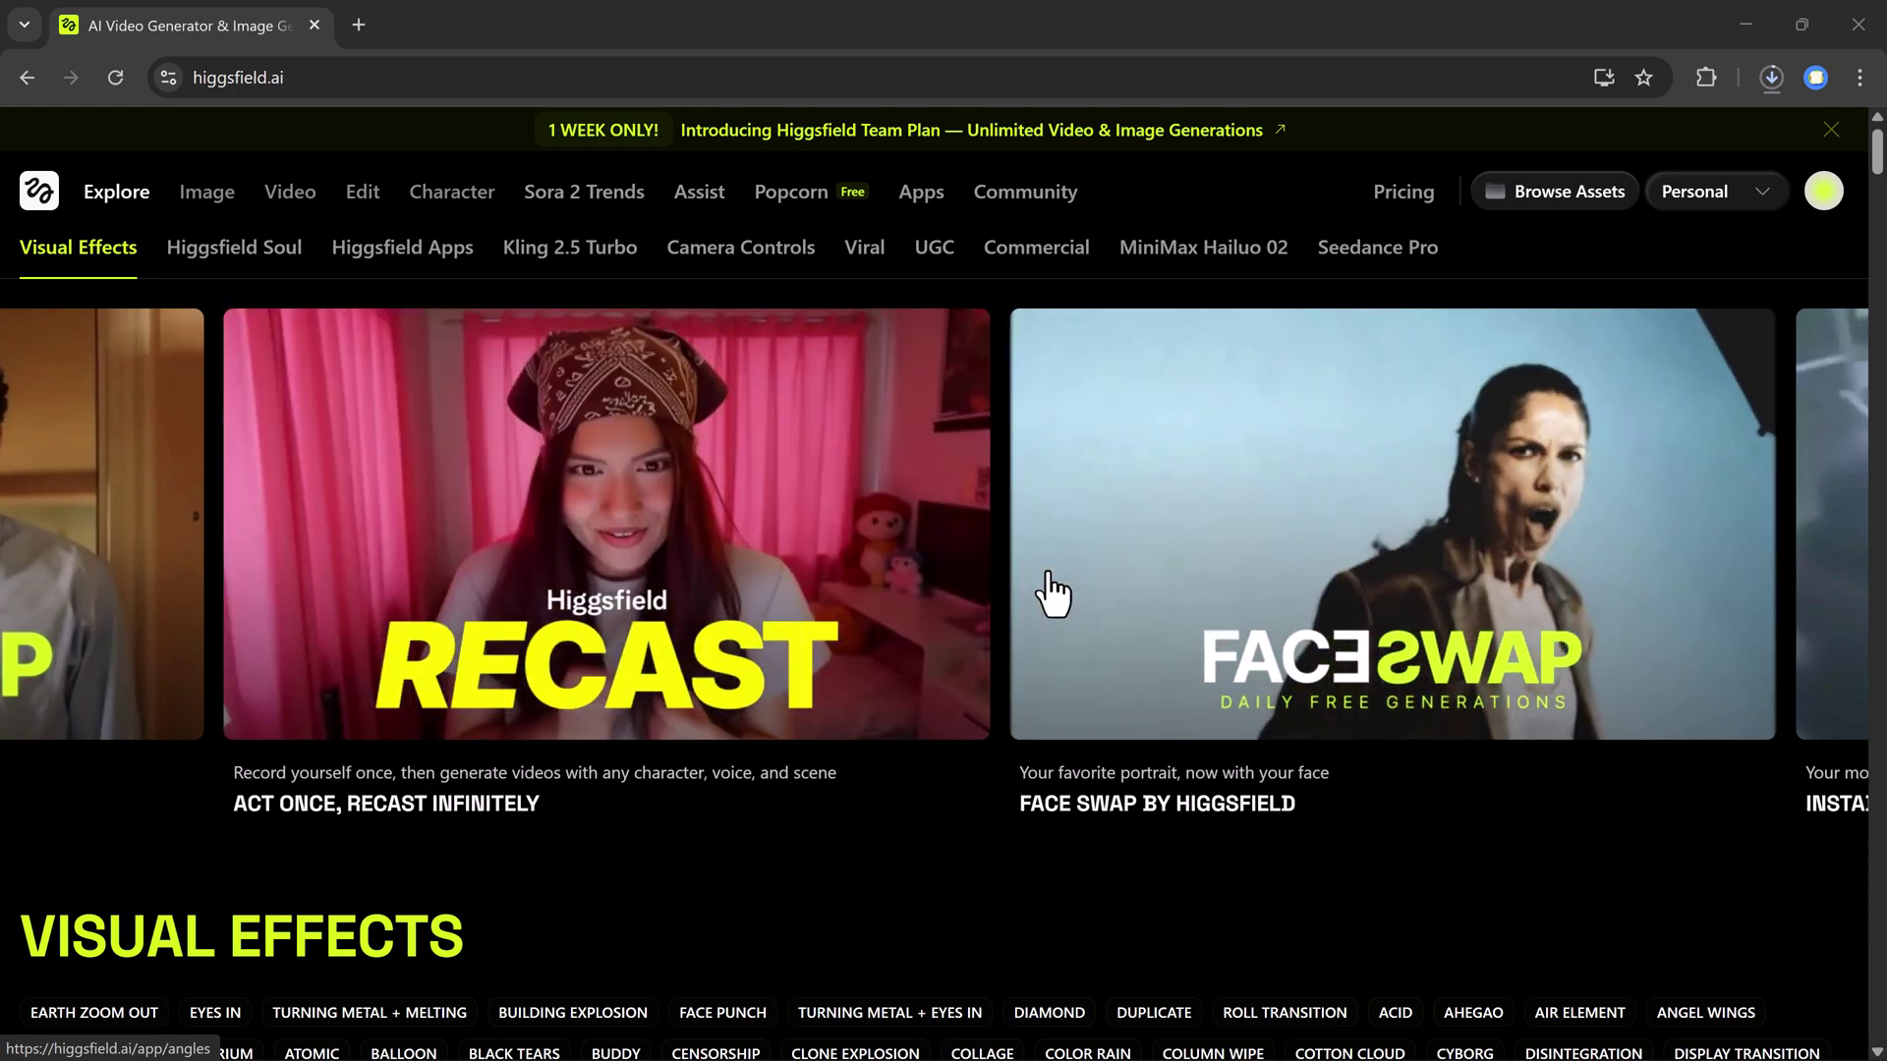
scroll(1050, 593, down, 2)
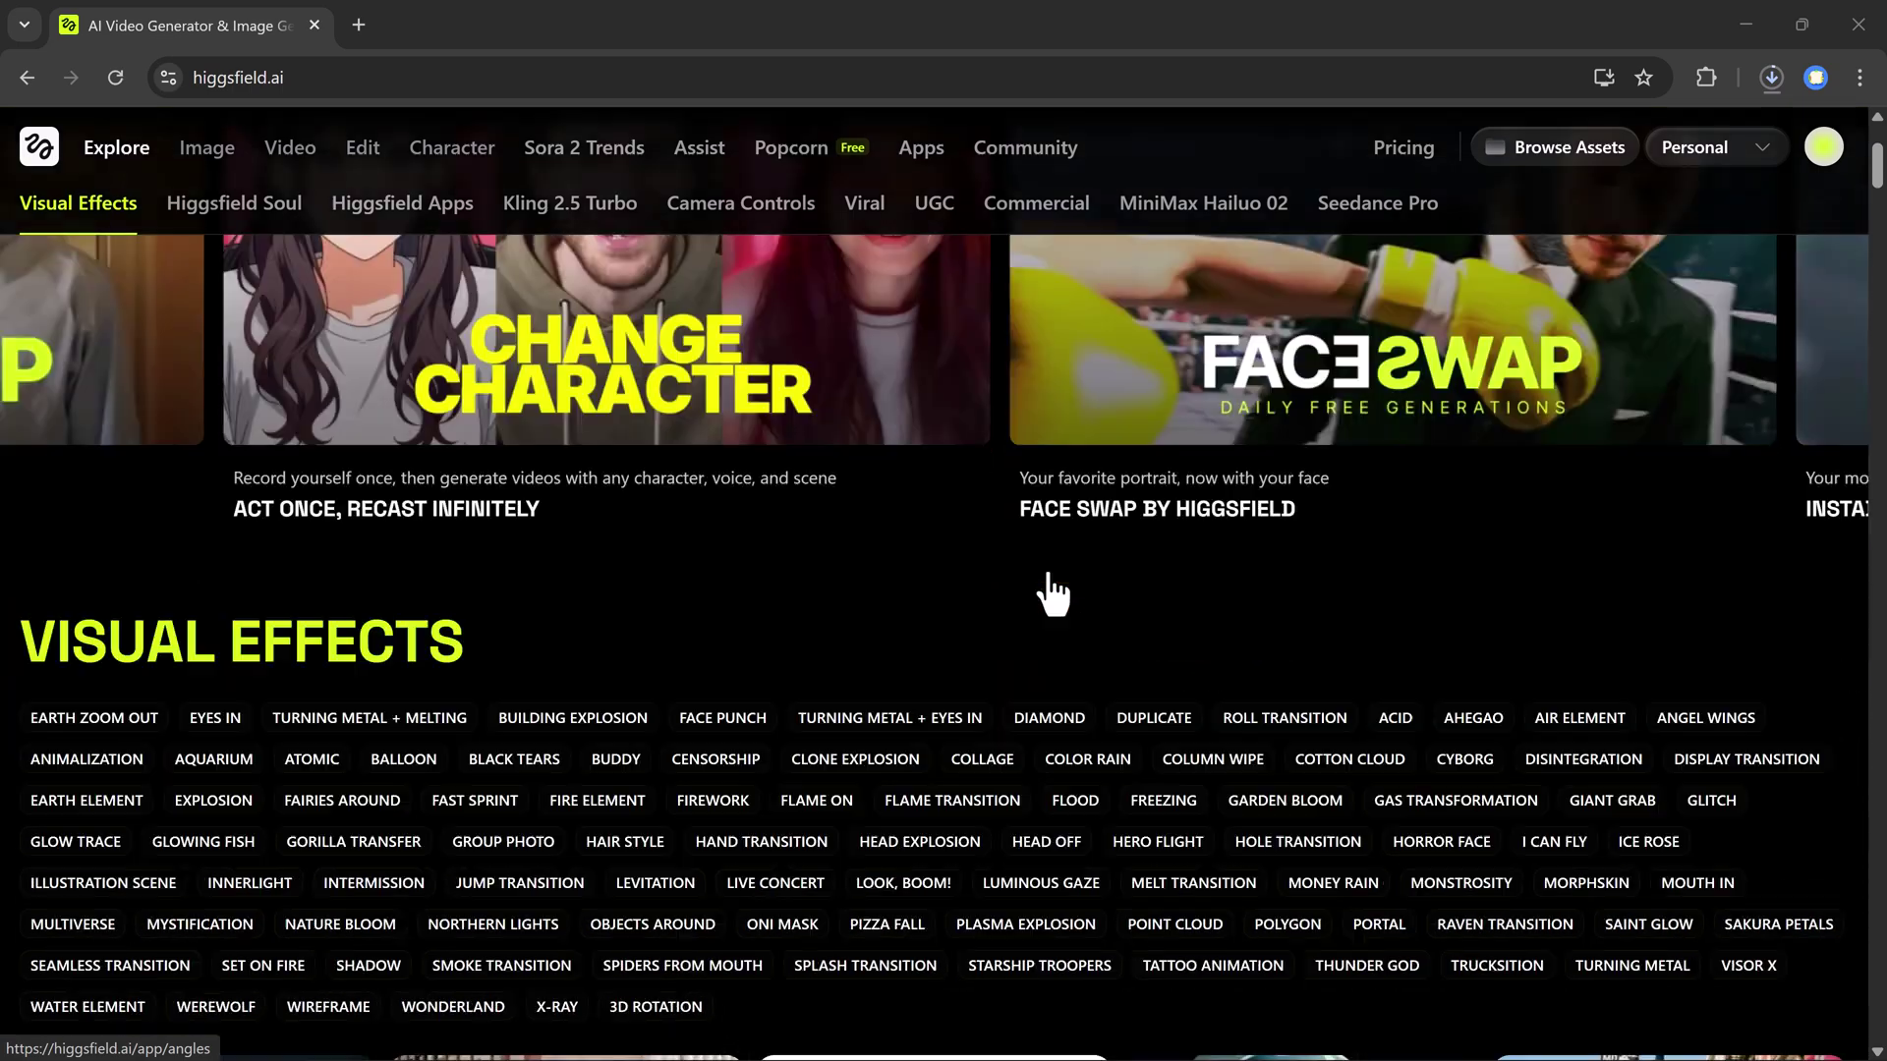
scroll(1050, 593, down, 3)
scroll(1050, 592, down, 3)
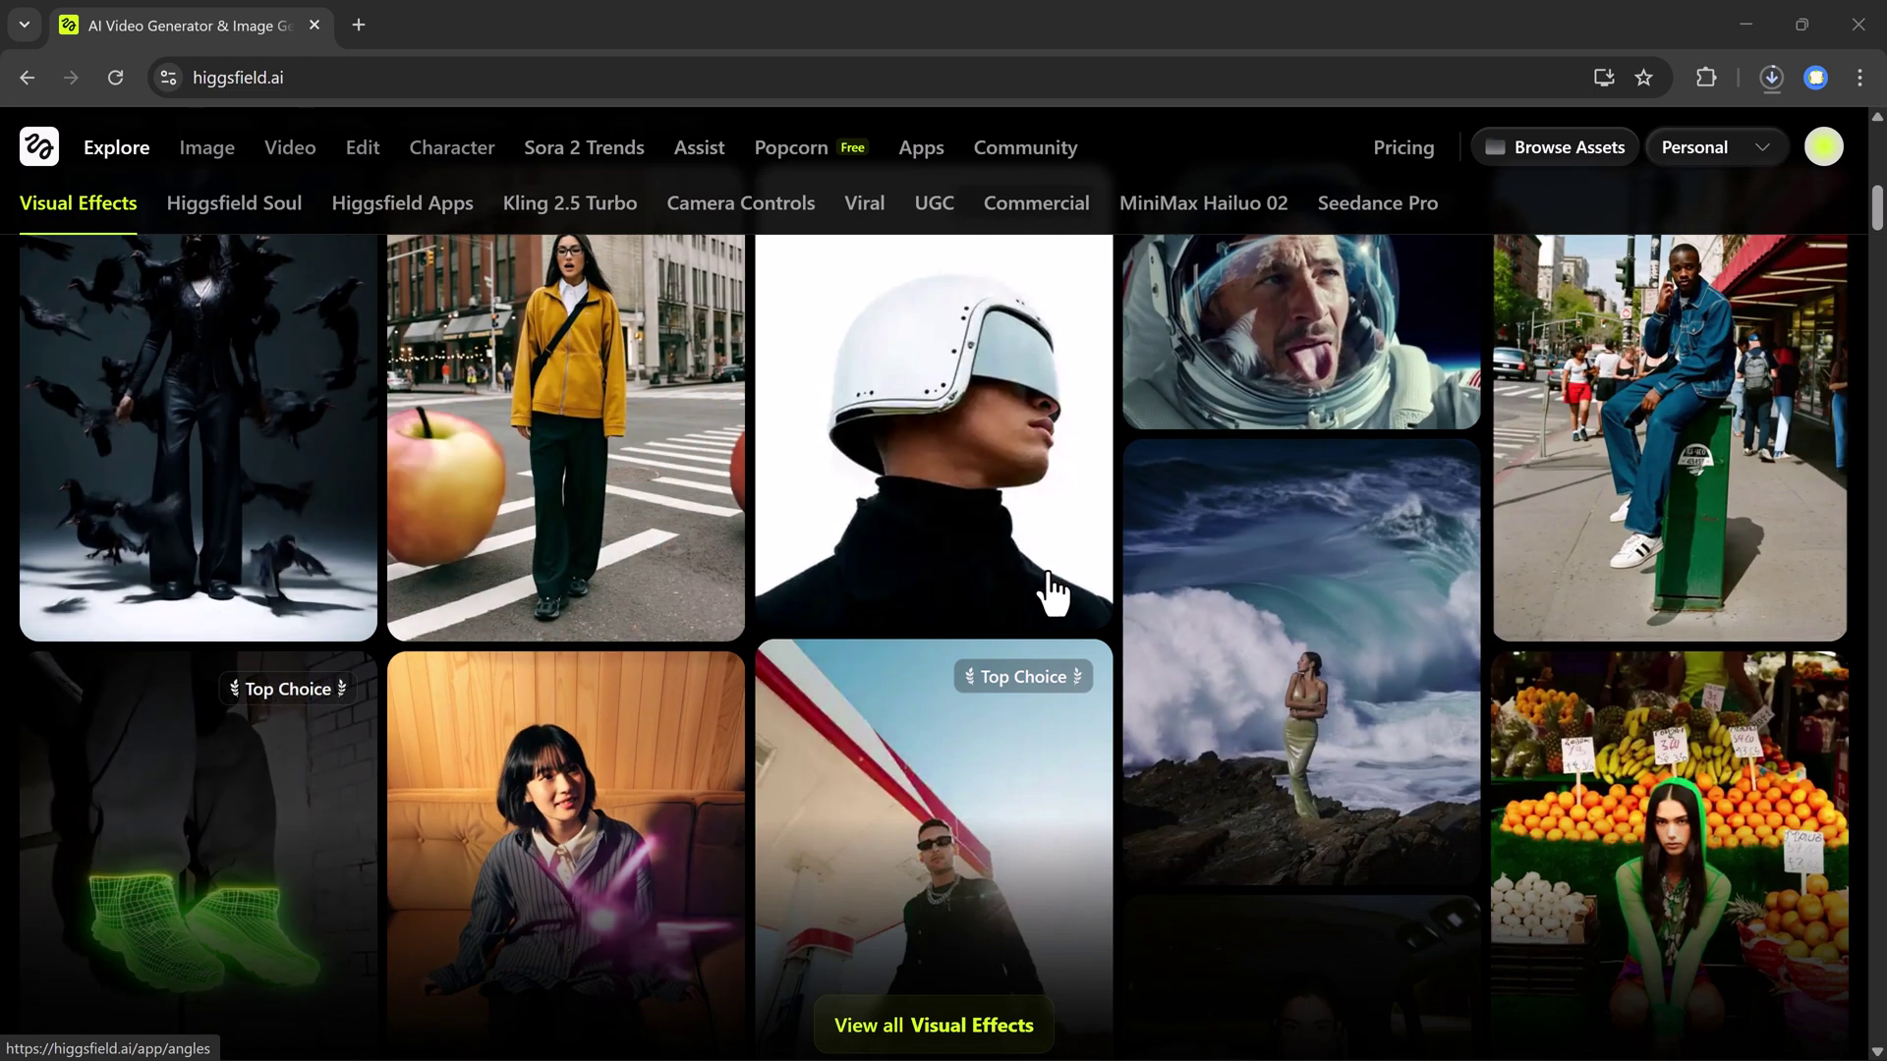
scroll(1050, 592, down, 2)
scroll(1049, 593, down, 4)
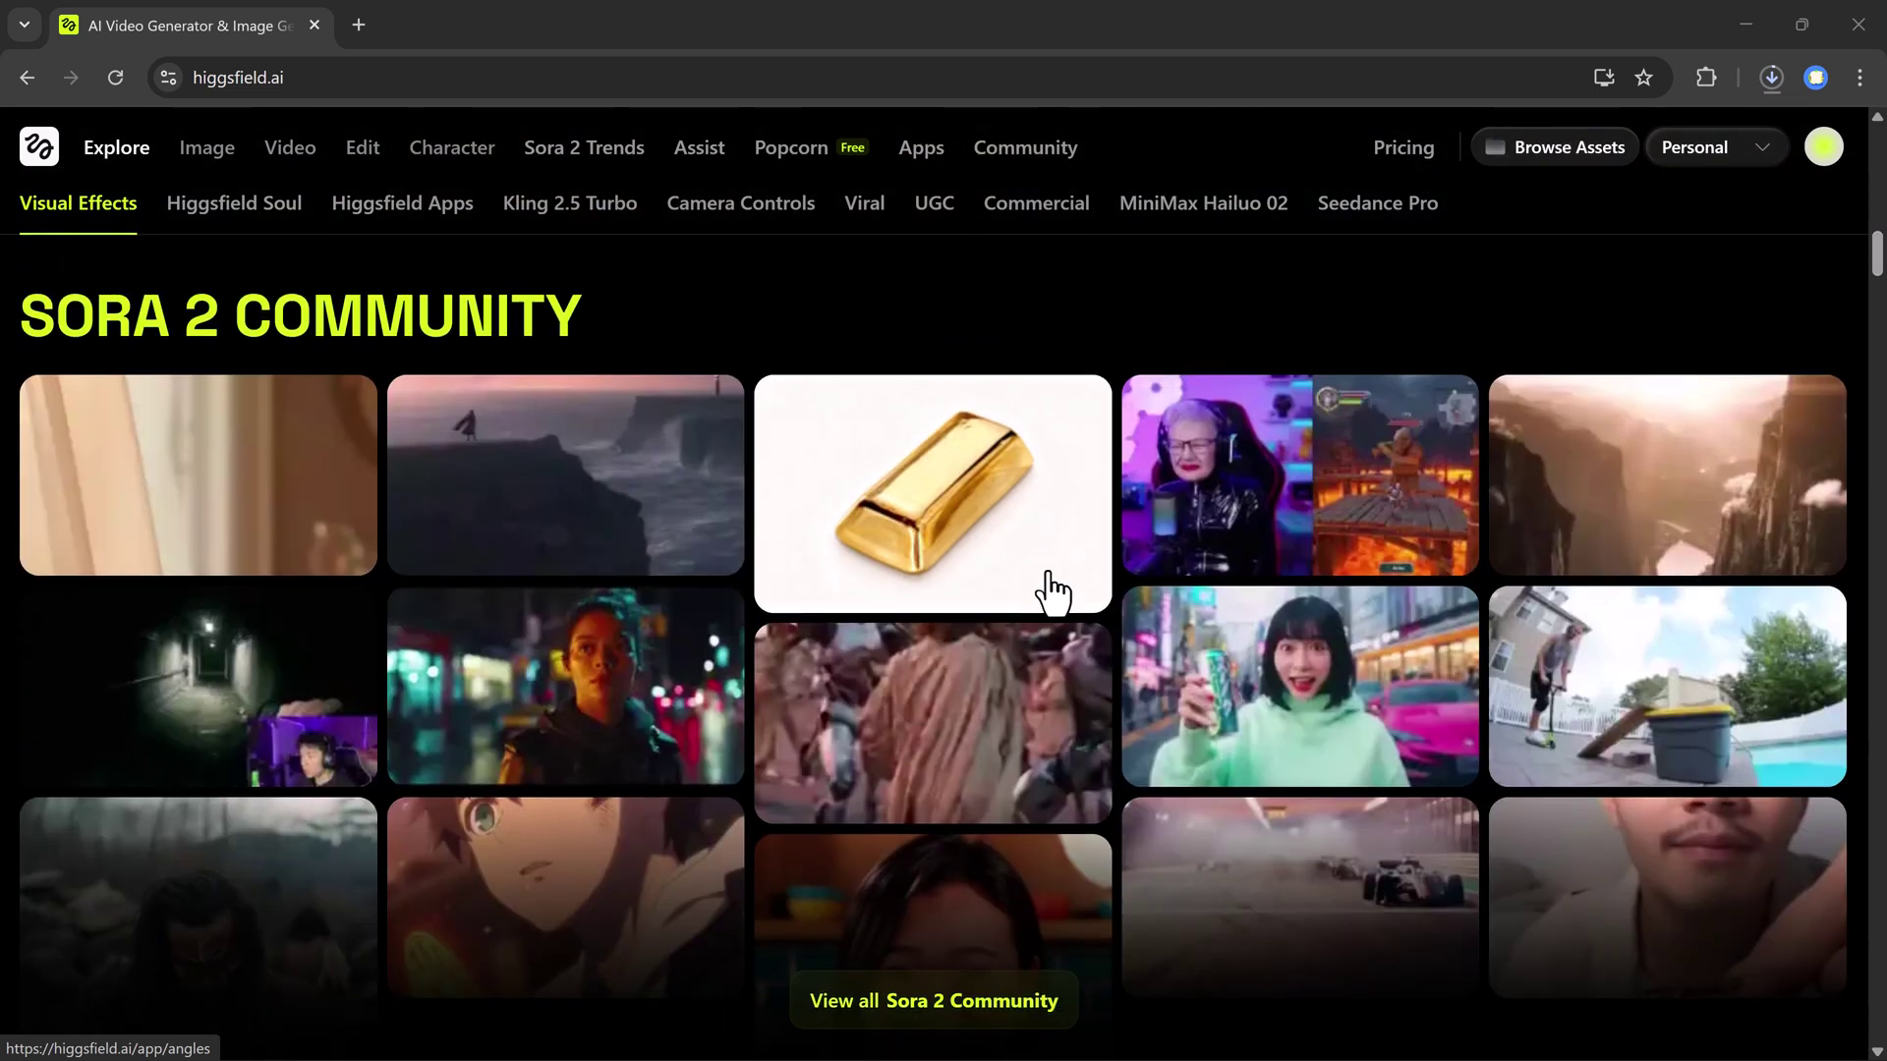
scroll(1050, 592, down, 1)
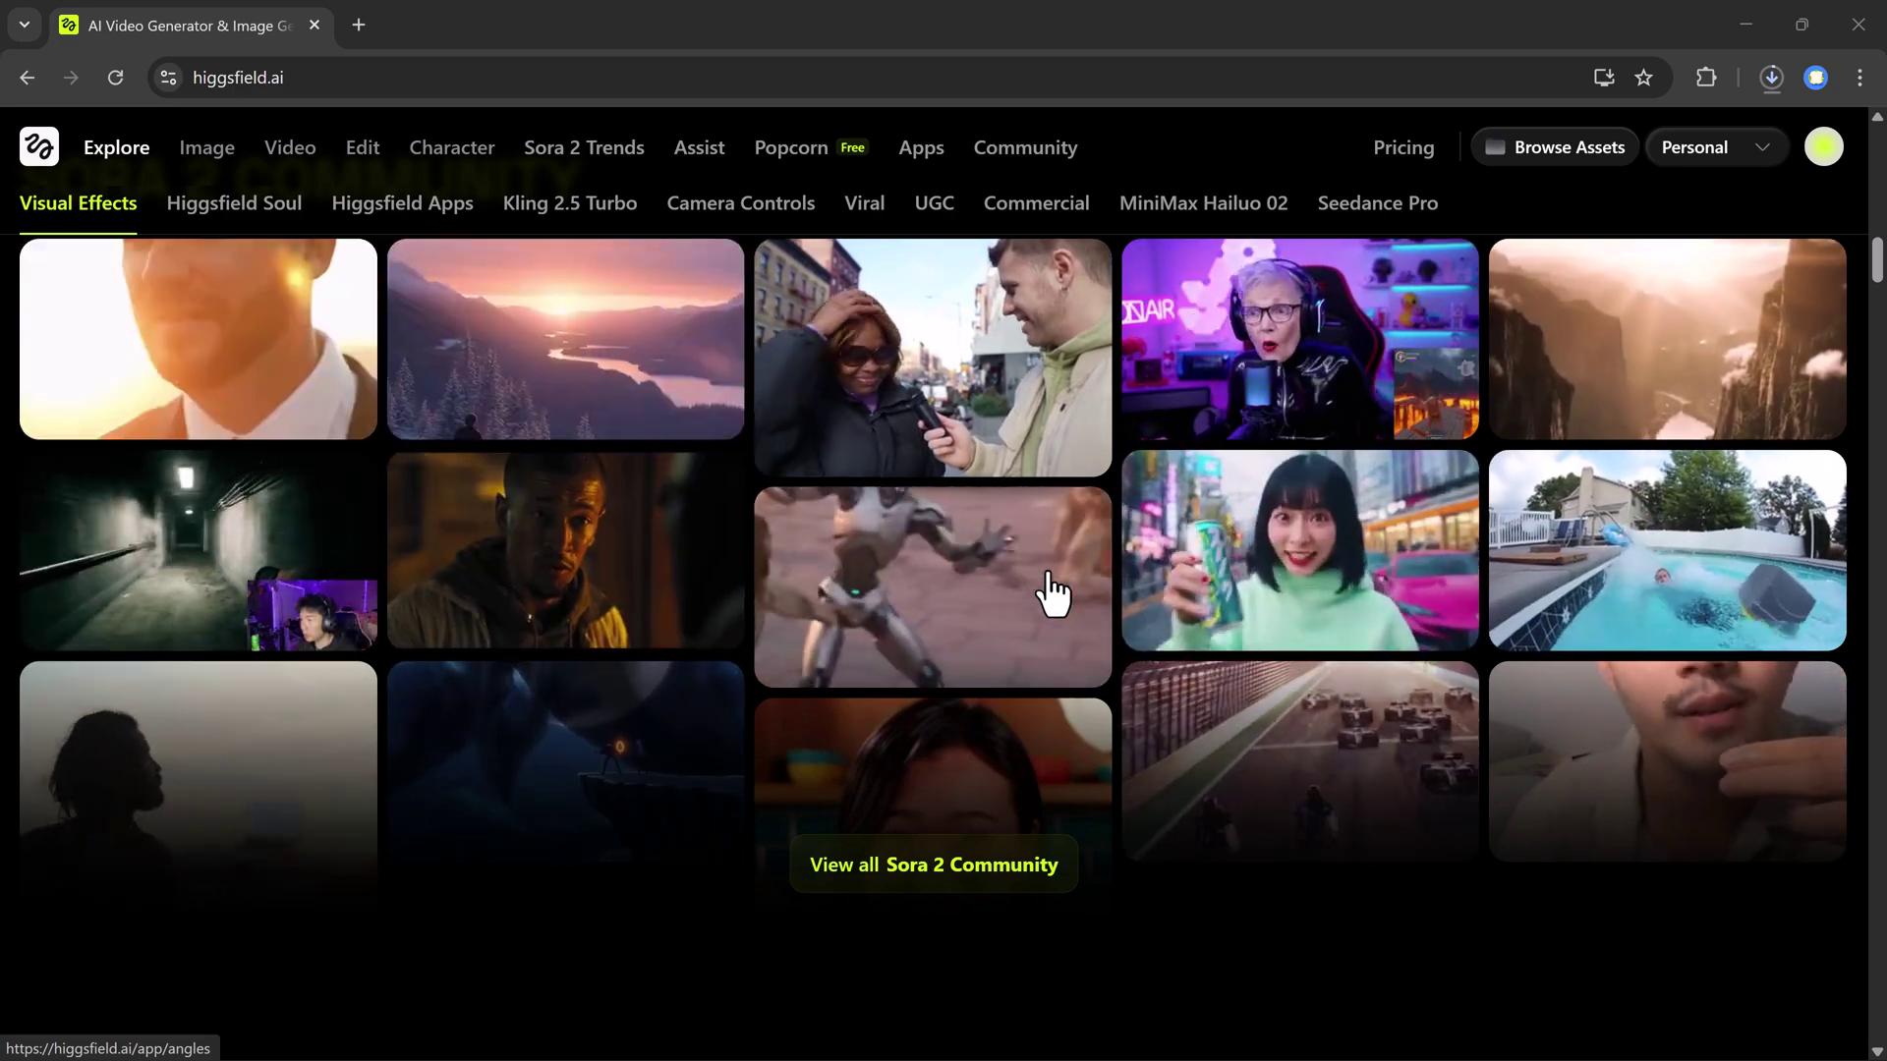
scroll(1054, 592, down, 3)
scroll(1053, 593, down, 2)
scroll(1052, 592, down, 2)
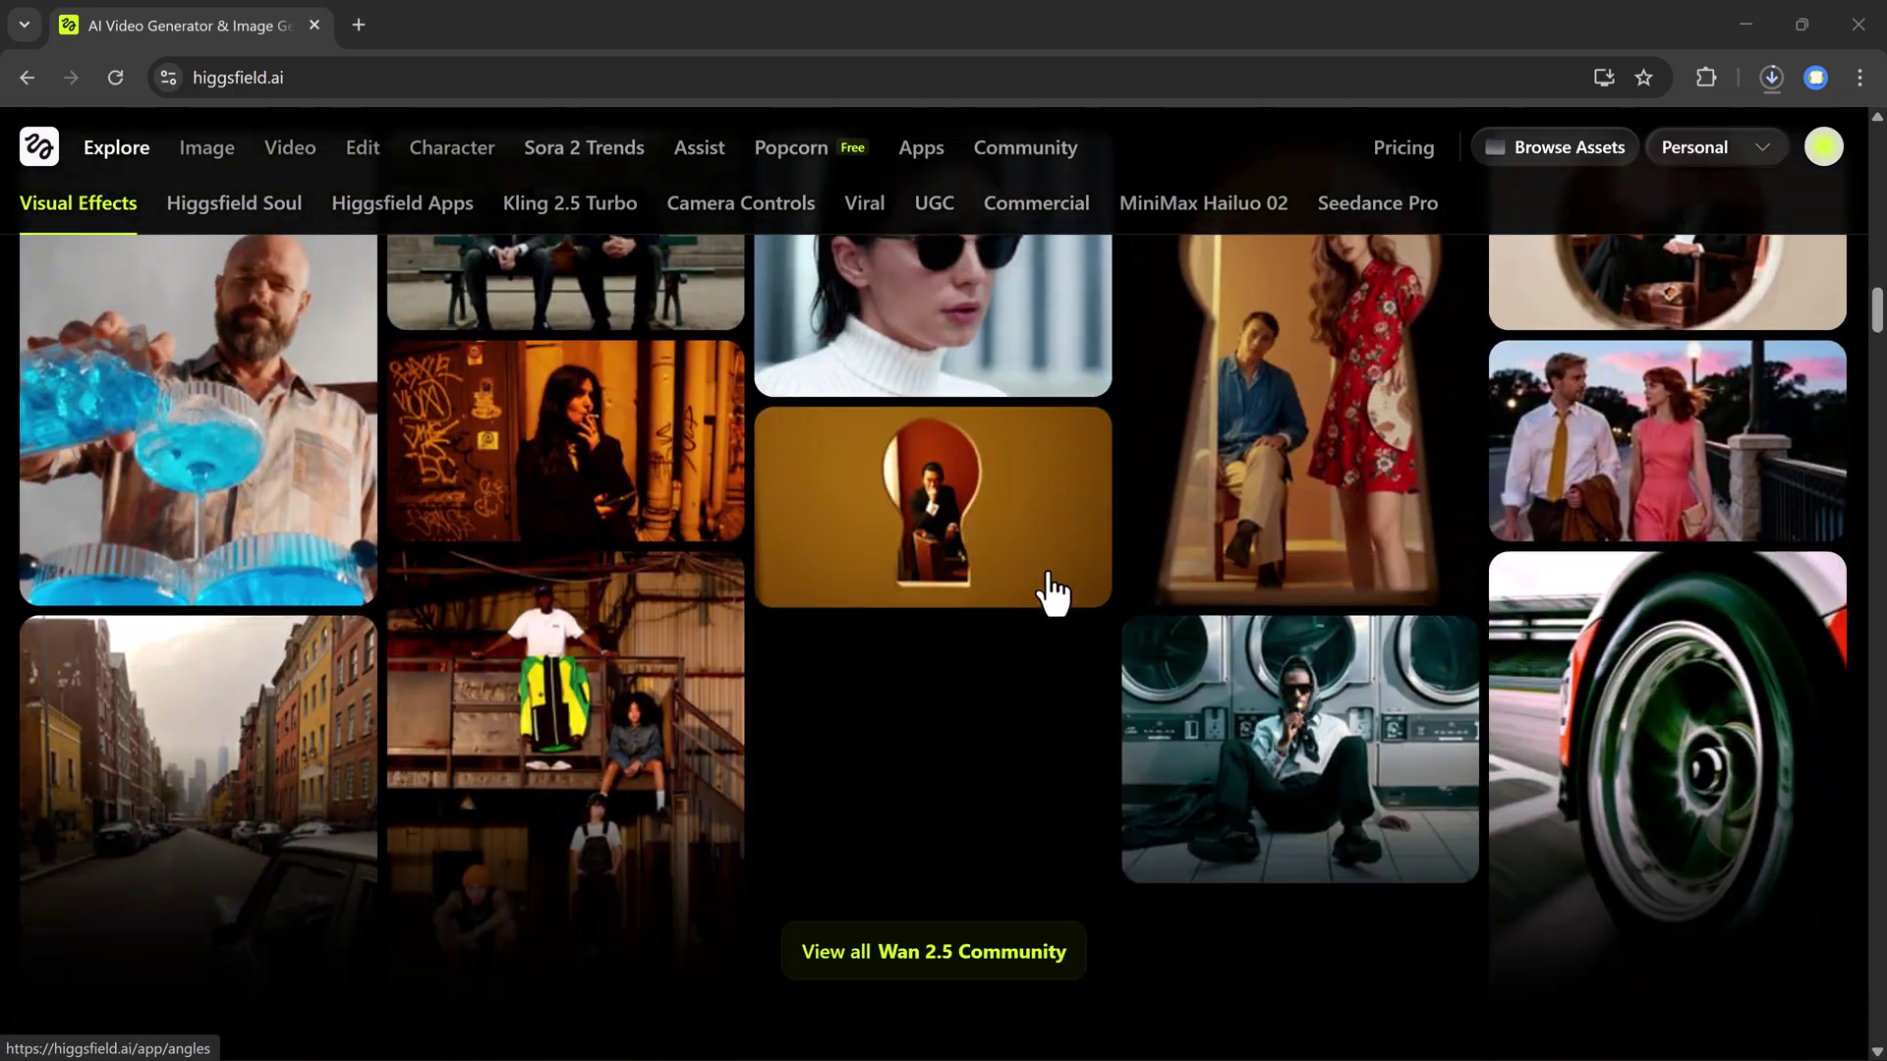
scroll(1049, 590, down, 5)
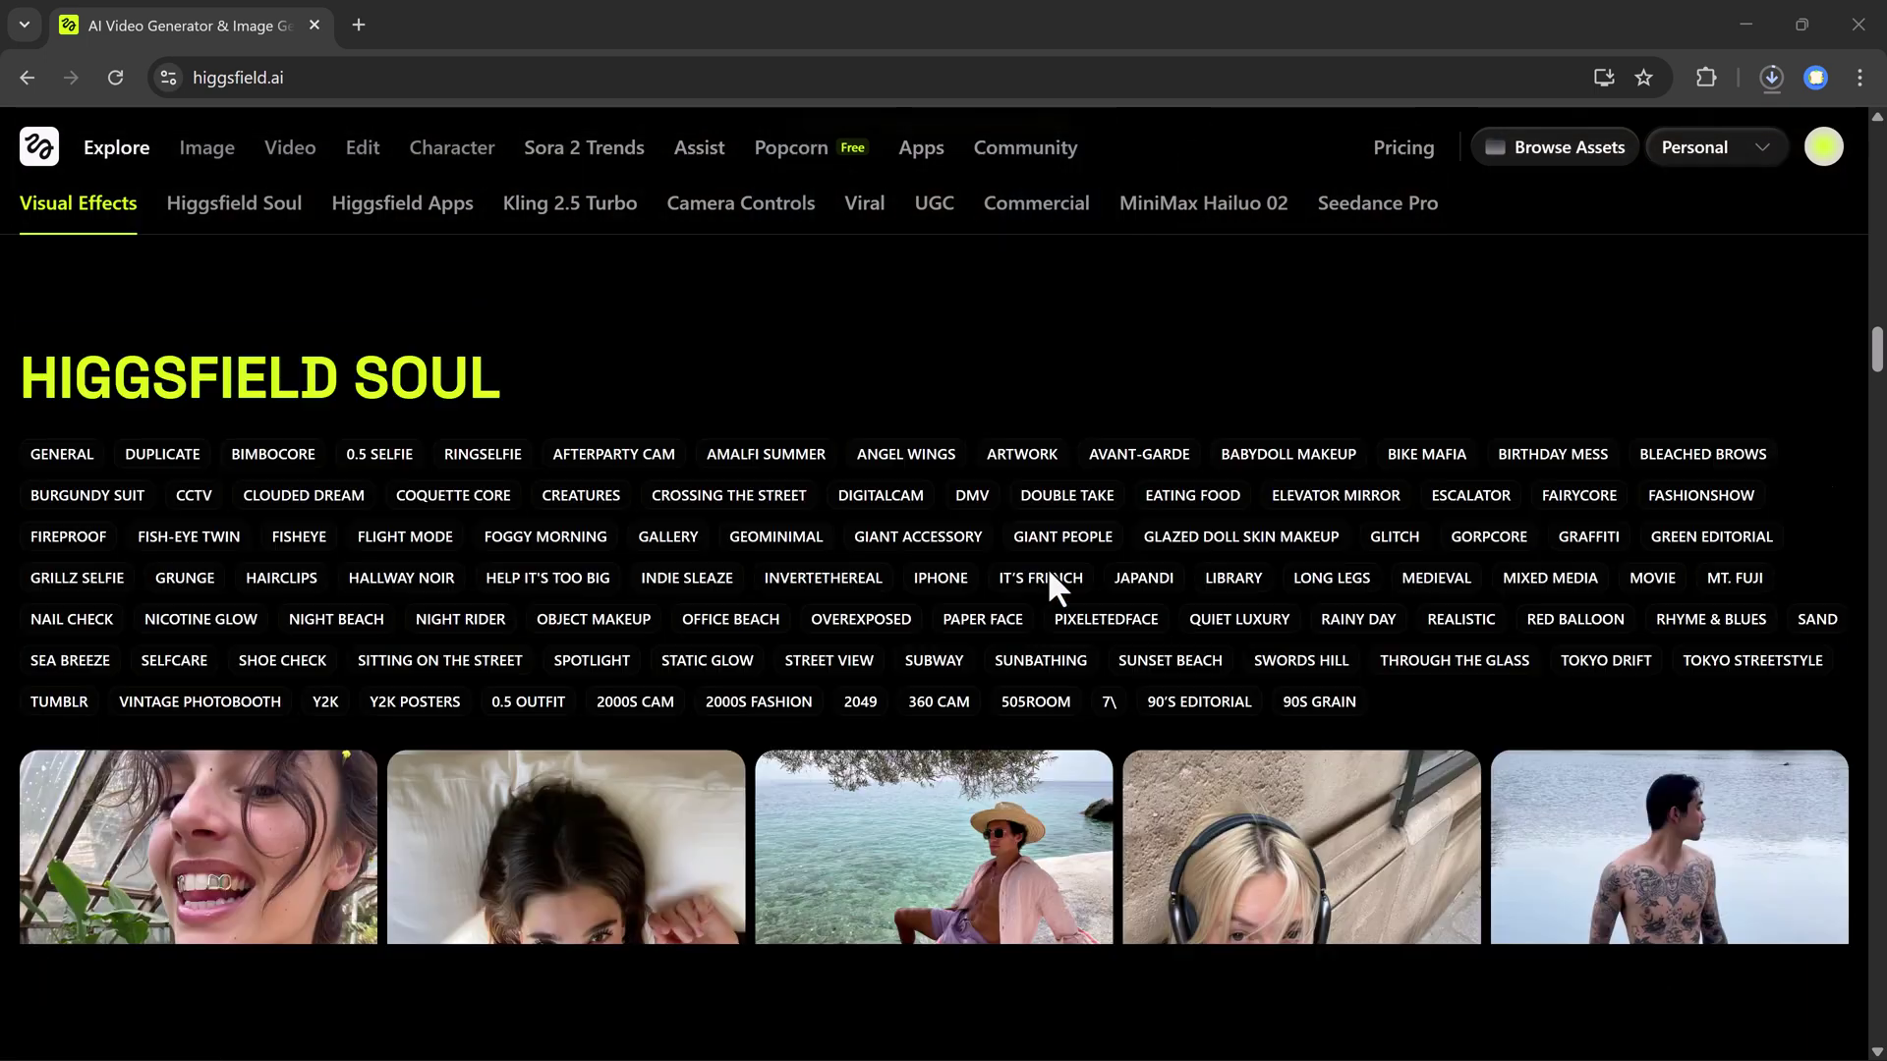
scroll(1049, 591, down, 1)
scroll(1049, 589, down, 3)
scroll(1049, 591, down, 2)
scroll(1048, 575, down, 1)
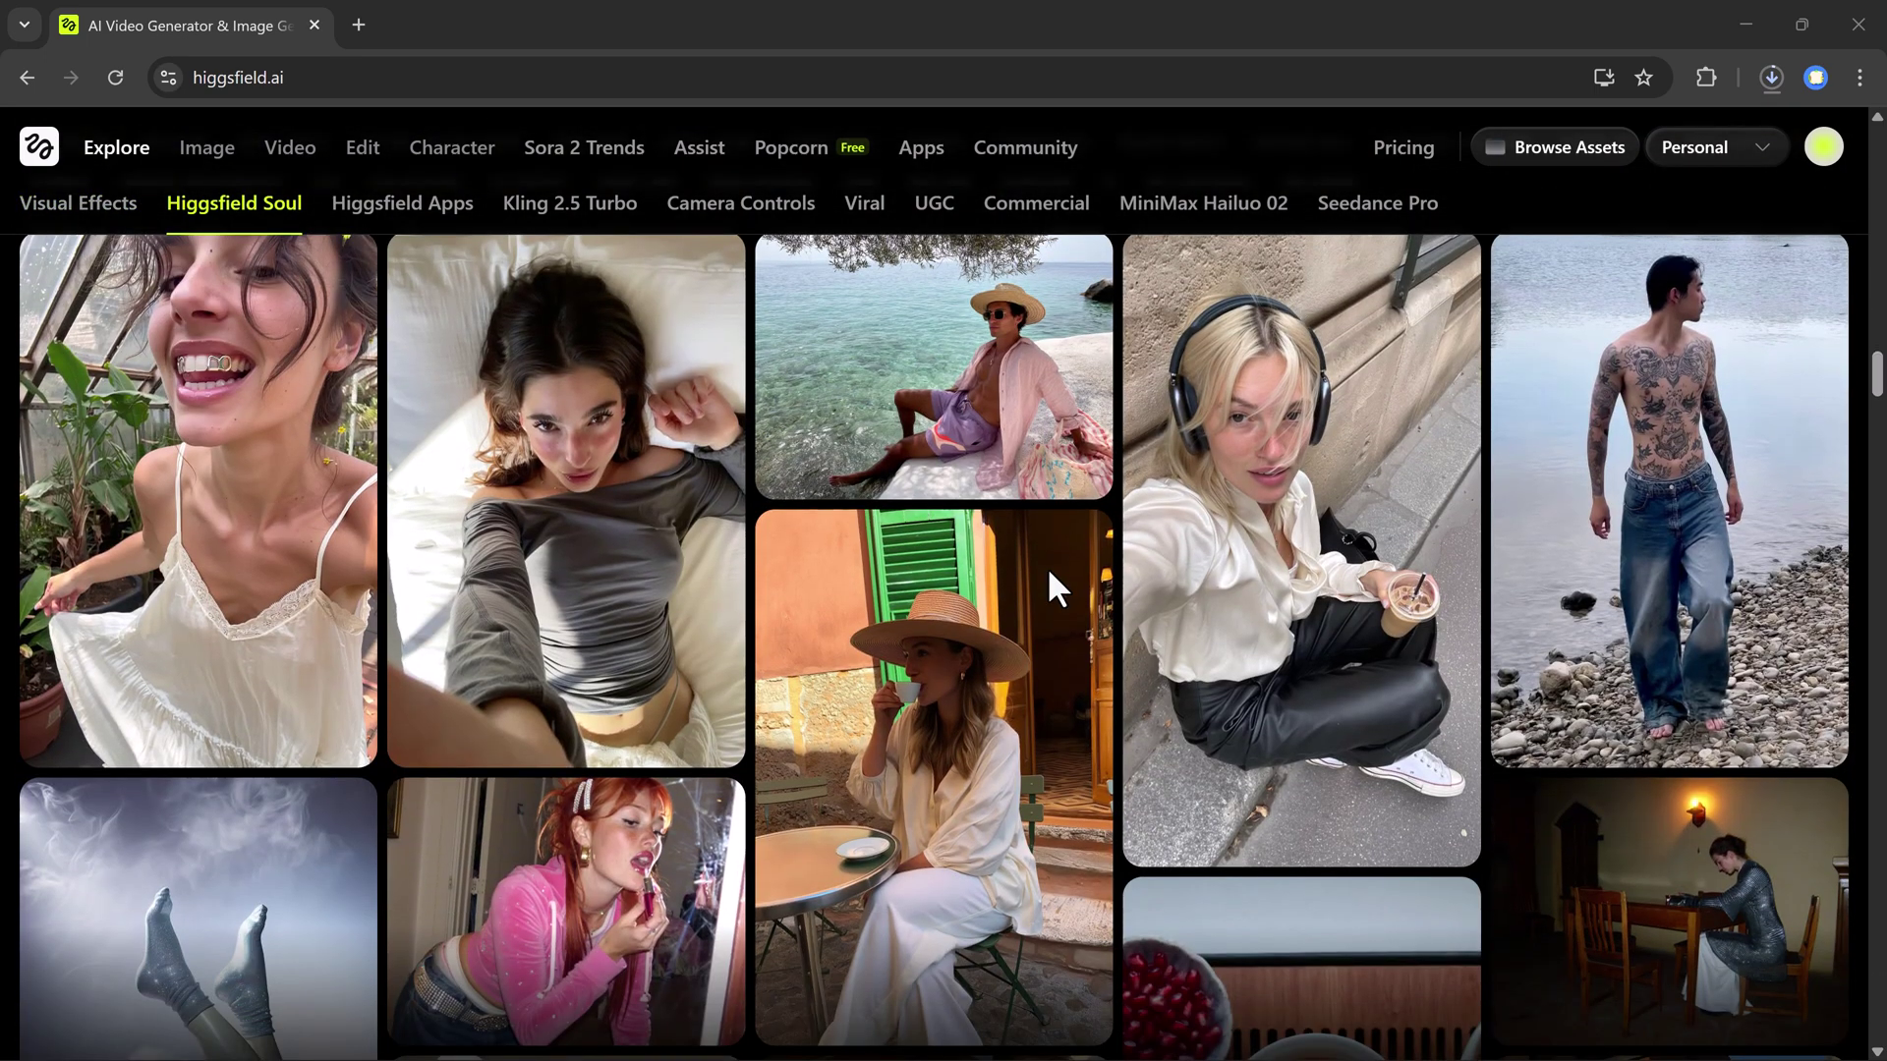